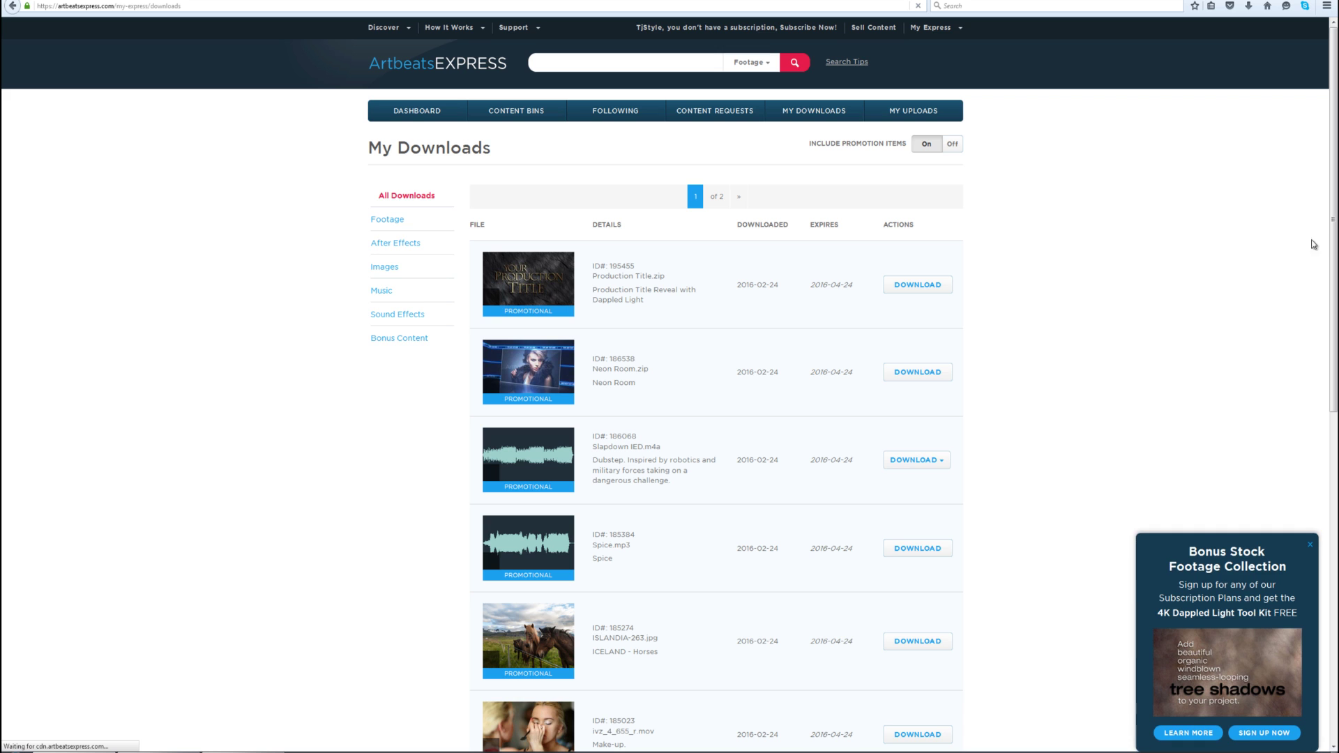
Scroll through the My Downloads page on Artbeats Express.
scroll(1312, 244, down, 7)
scroll(669, 384, up, 15)
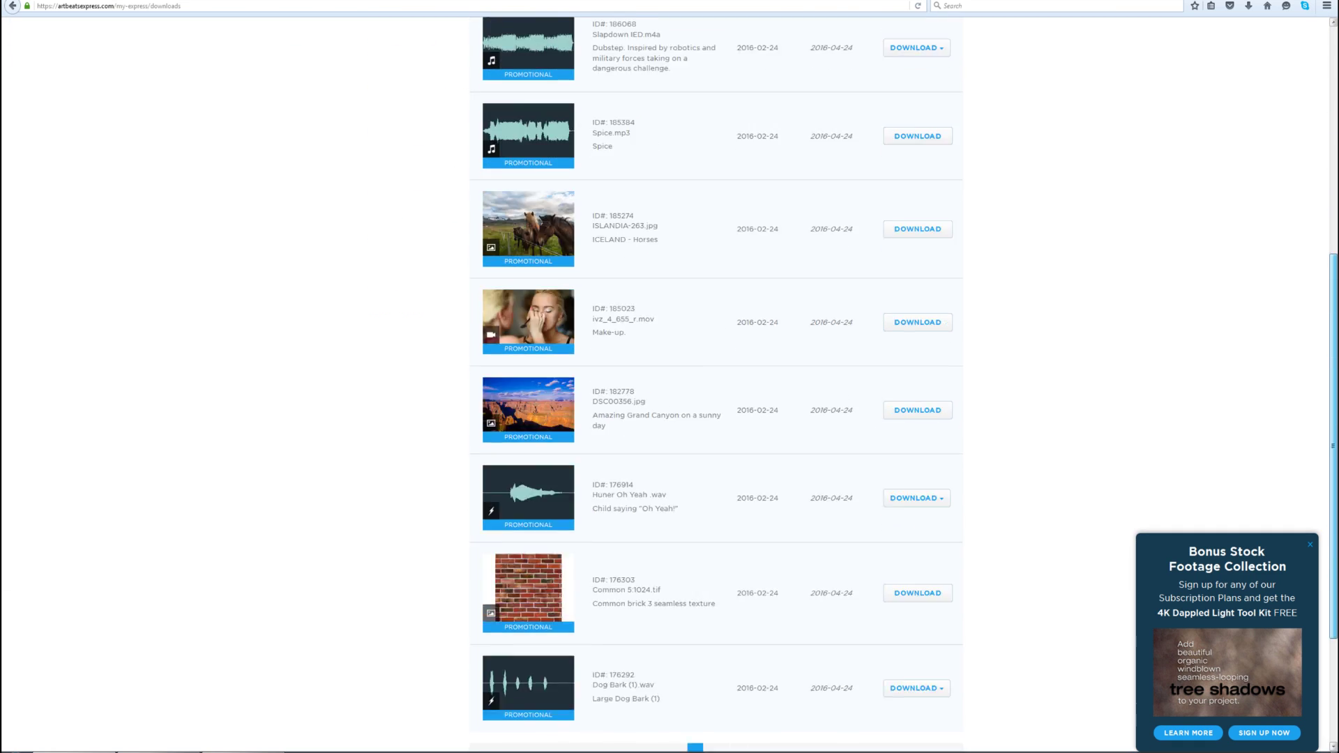
scroll(670, 383, down, 7)
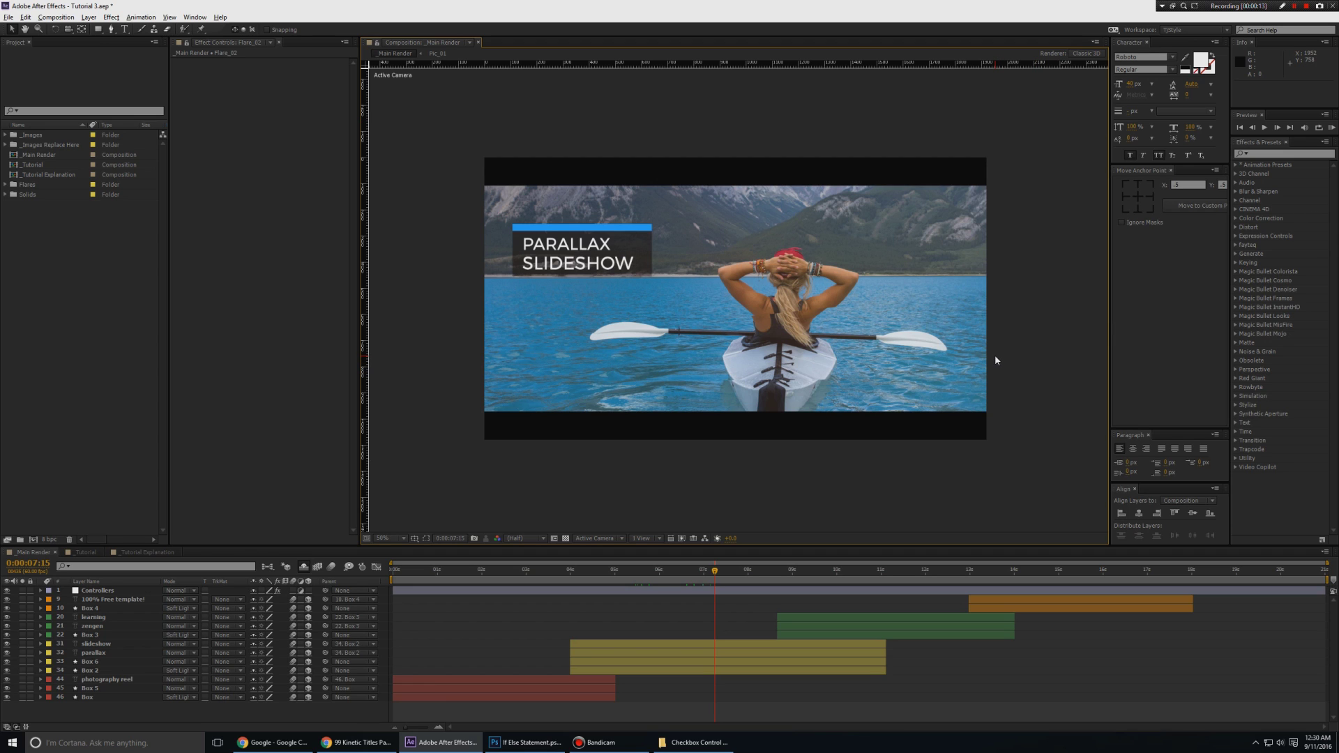
Bring up the VideoHive 99 Kinetic Titles Pack page and scroll to its feature images.
click(380, 744)
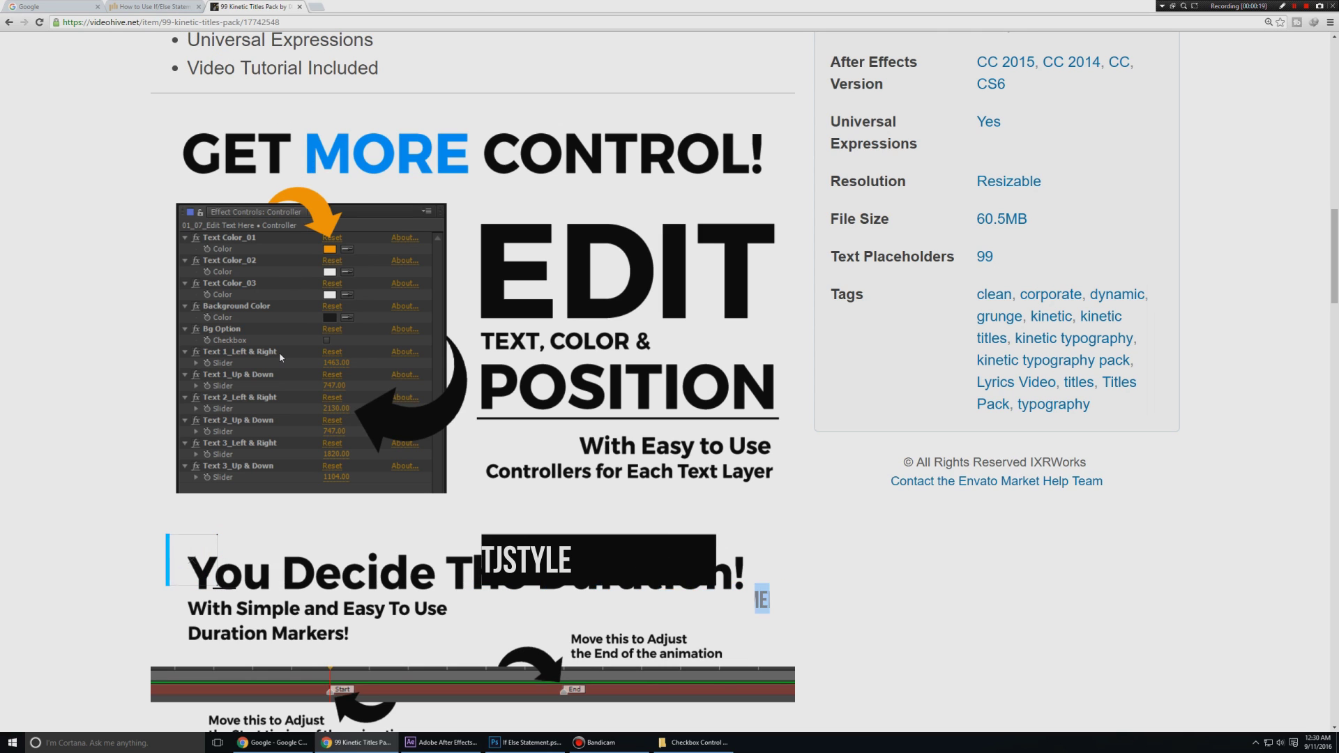
scroll(120, 428, up, 15)
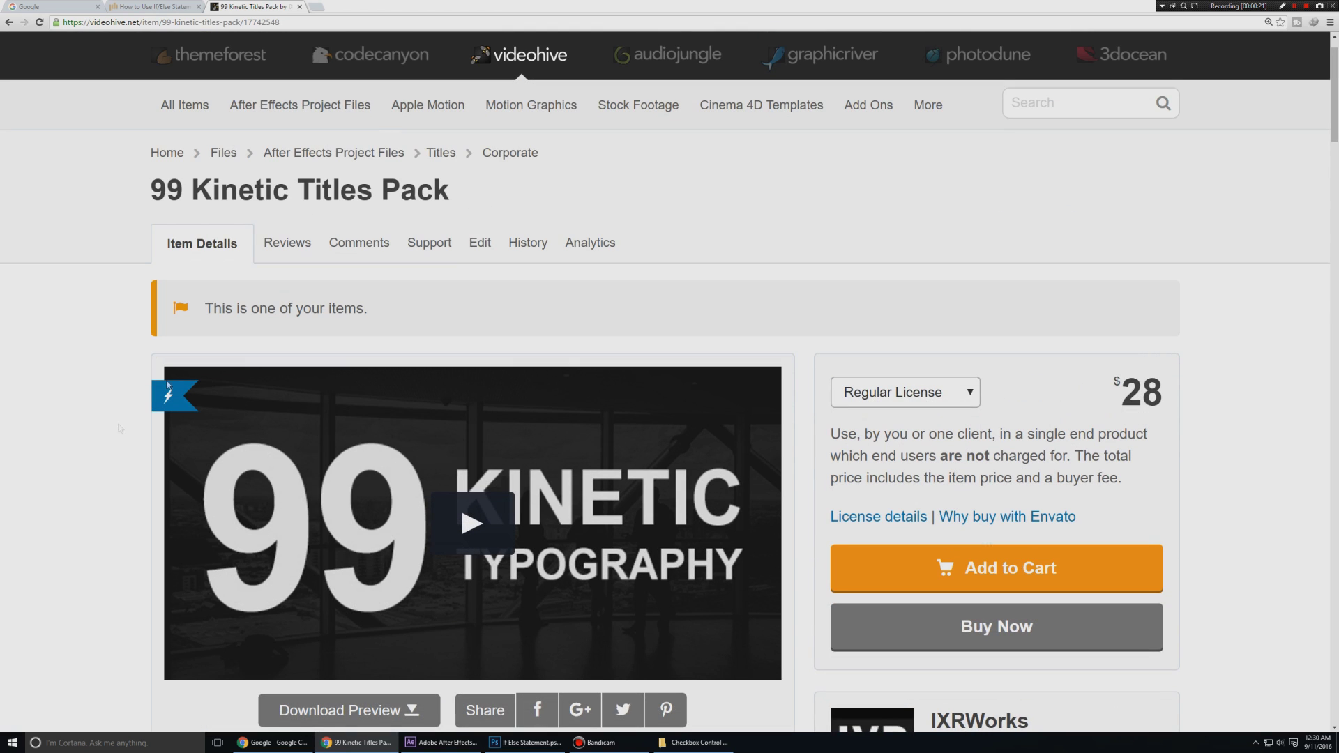
scroll(117, 475, down, 10)
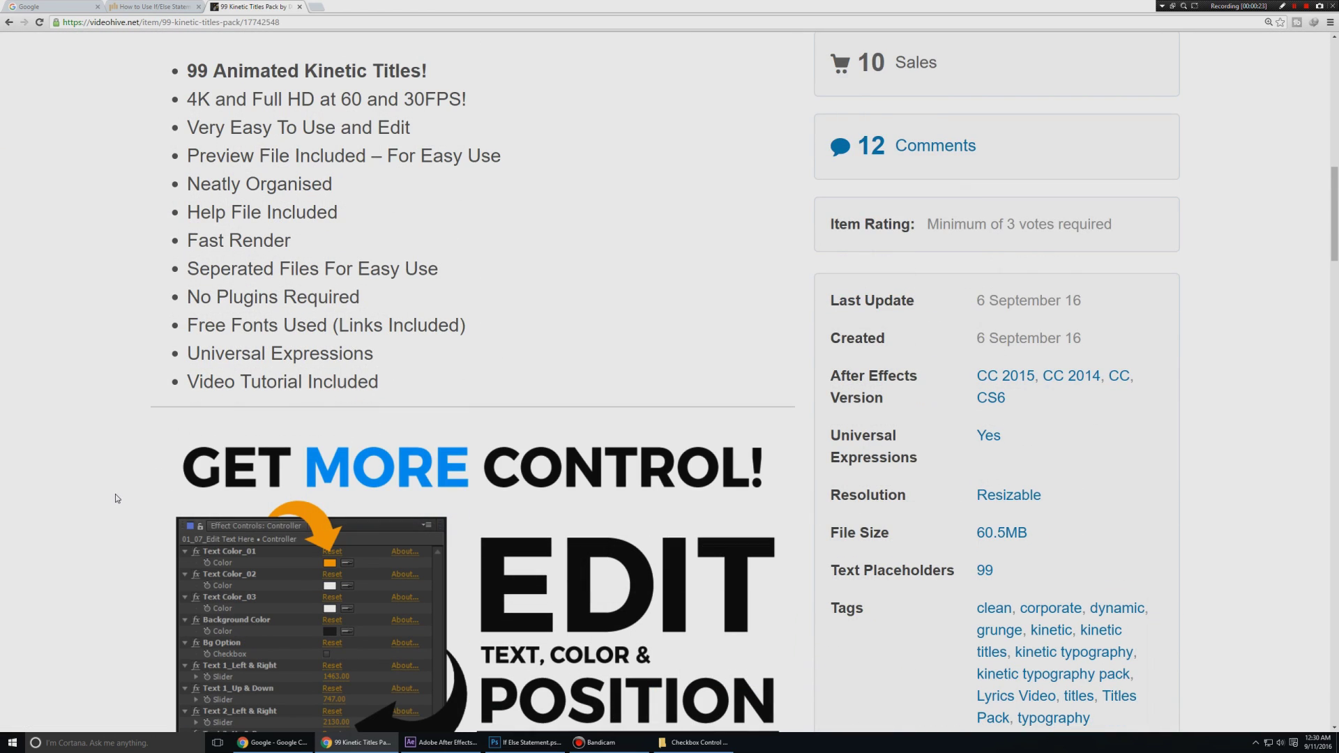
scroll(116, 500, down, 5)
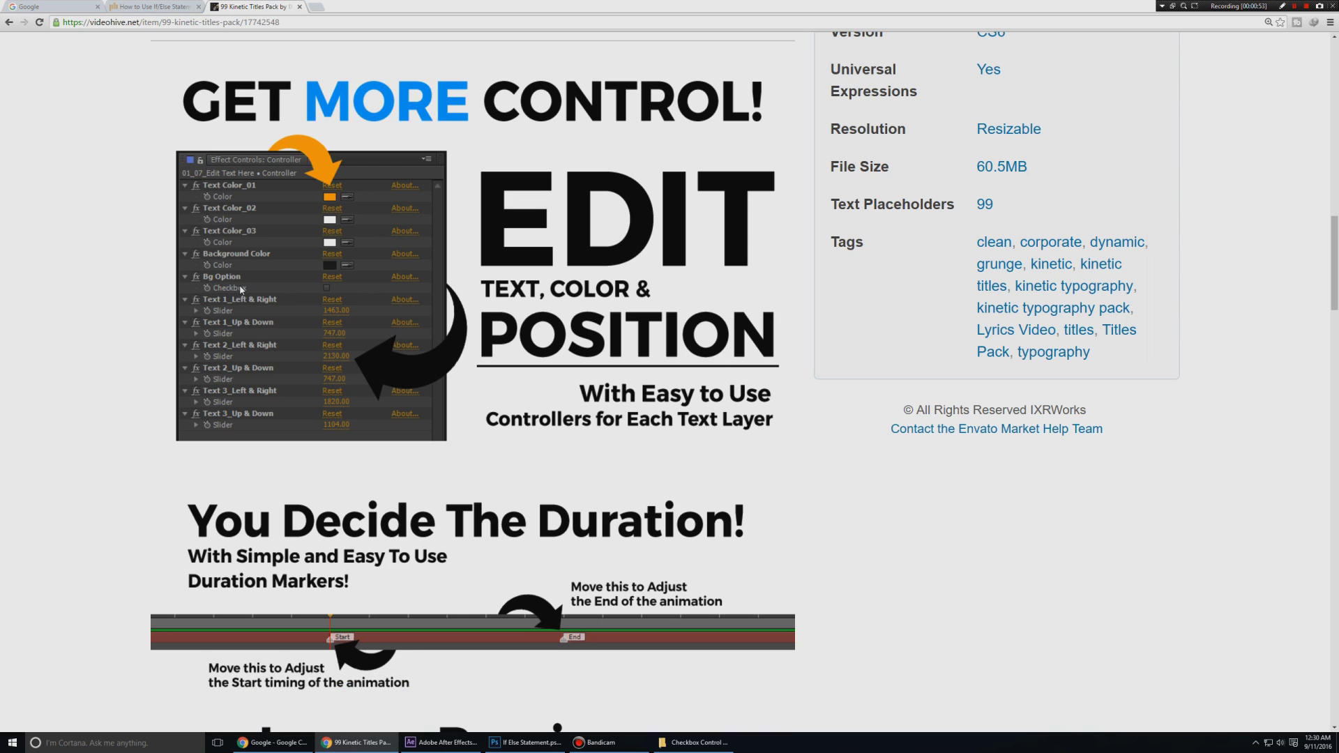
Return to After Effects and open the Tutorial Explanation composition.
click(530, 743)
click(441, 742)
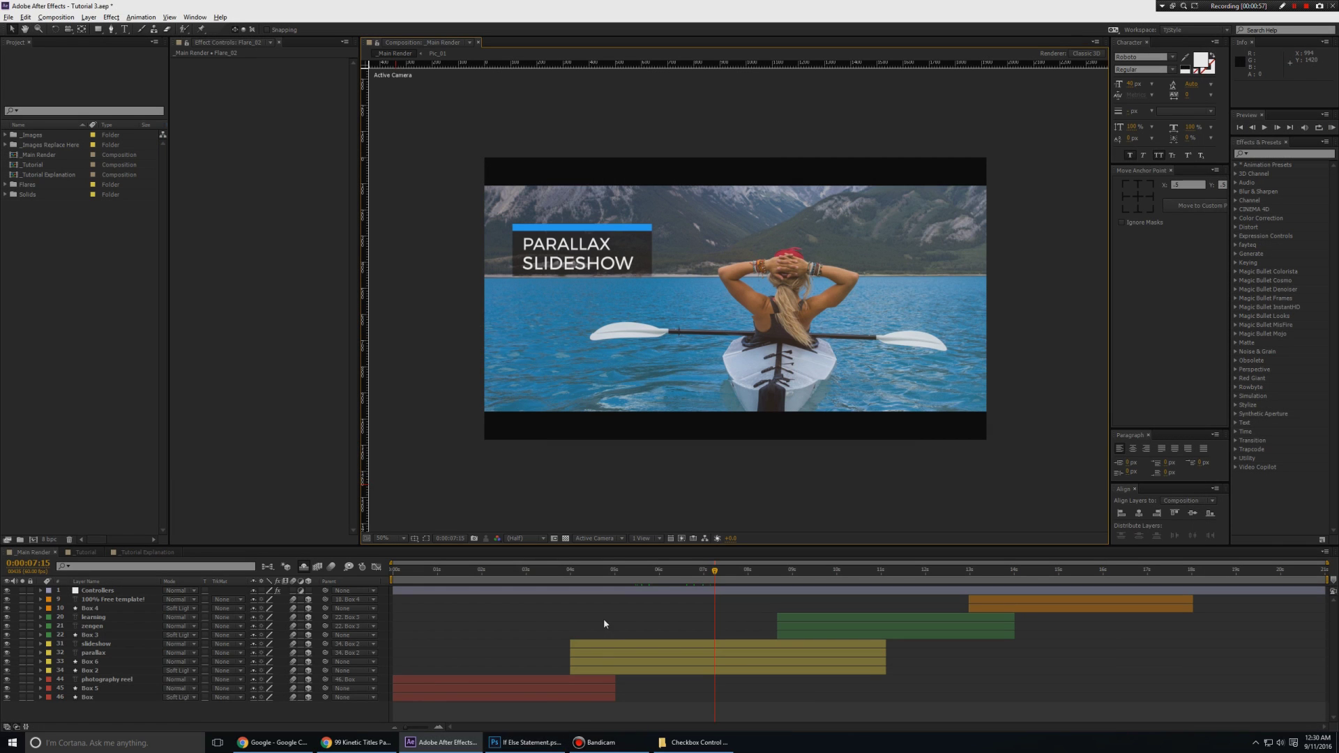
click(122, 555)
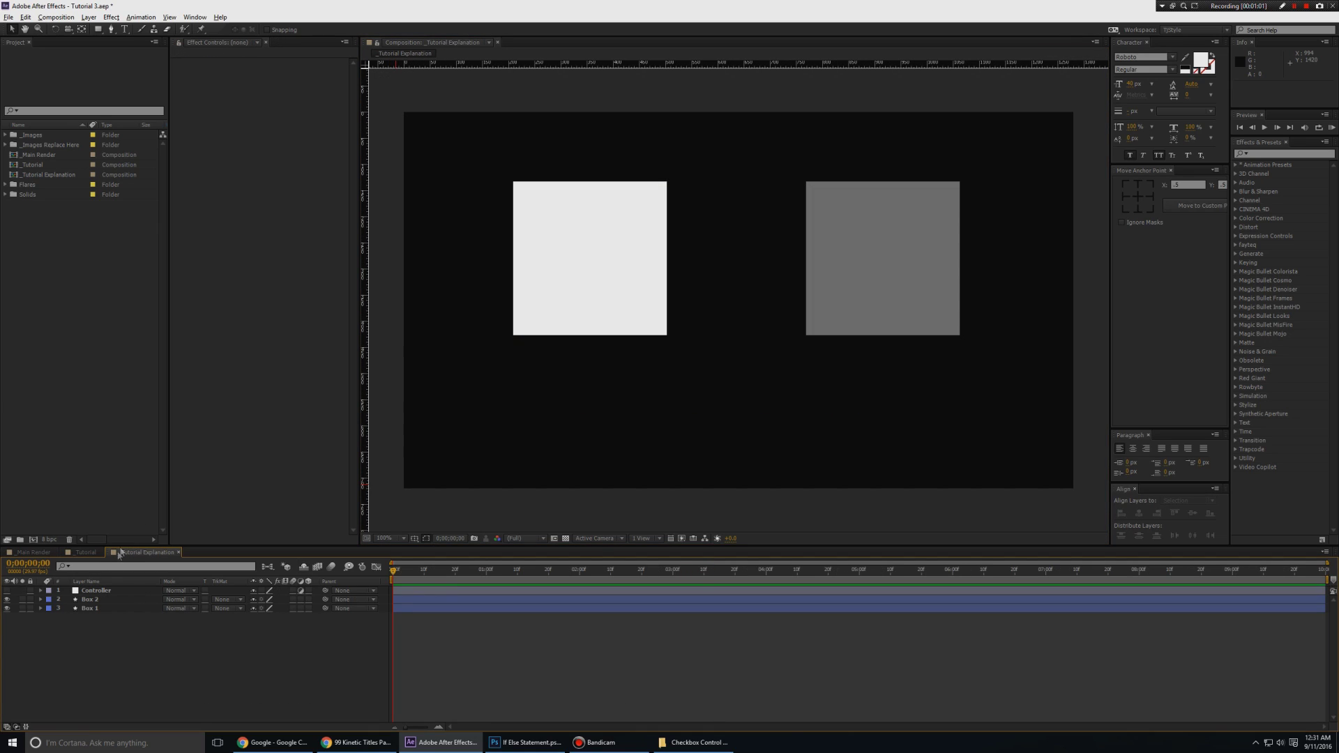
Marquee-select the two boxes, deselect them, and bring up Photoshop's IF Else Statement slide.
drag(864, 408, 489, 325)
click(505, 458)
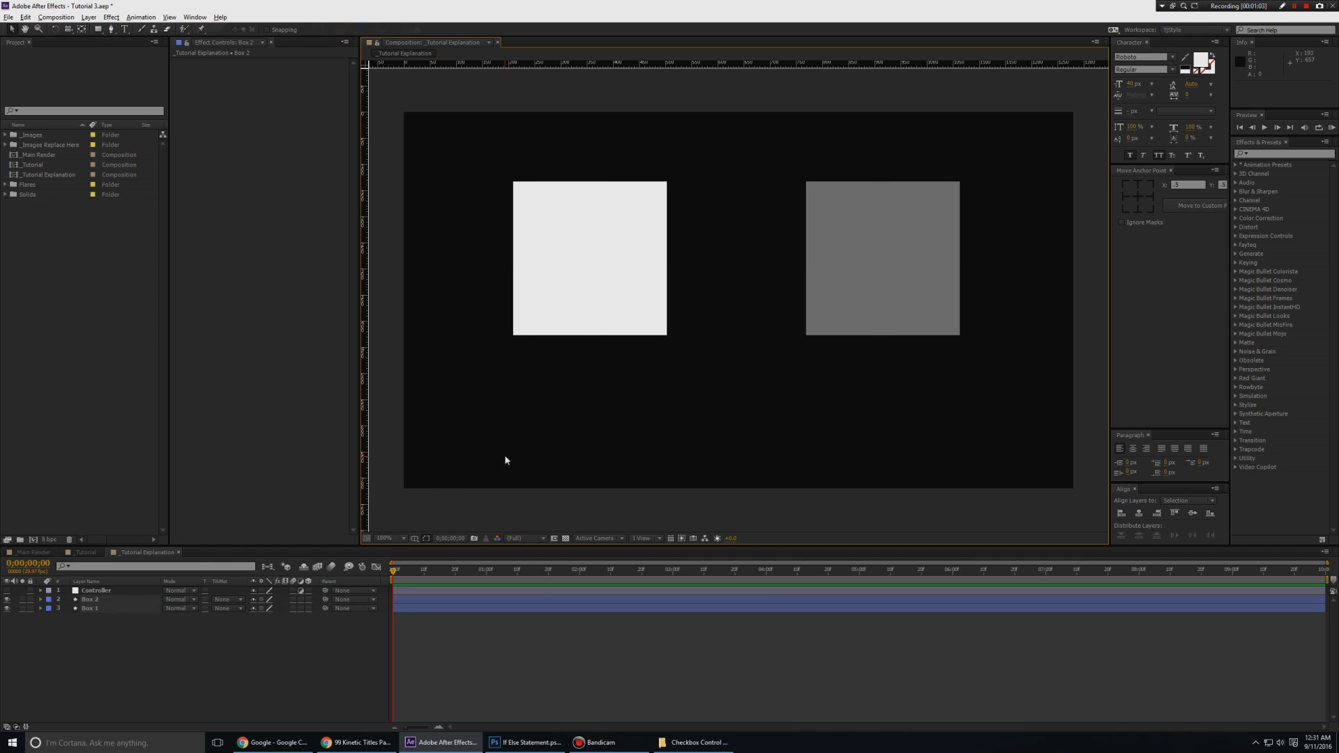
click(526, 742)
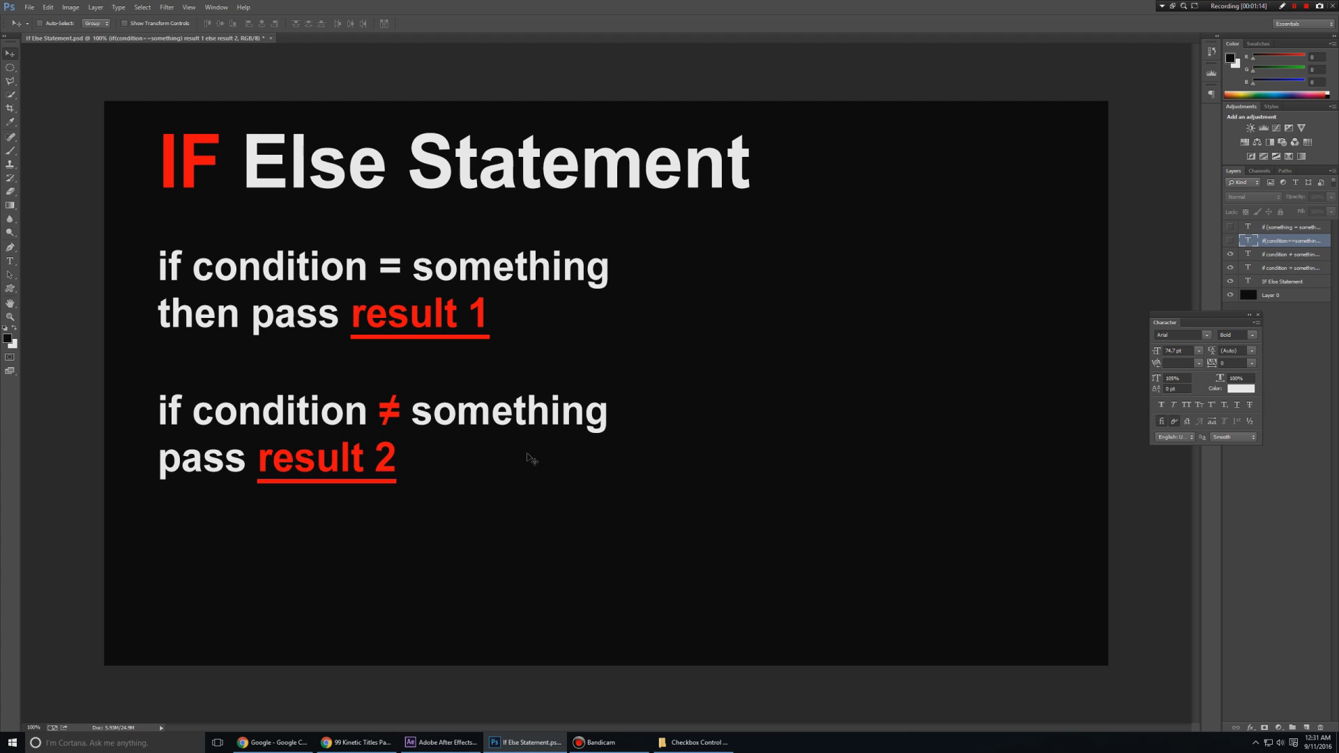
click(371, 746)
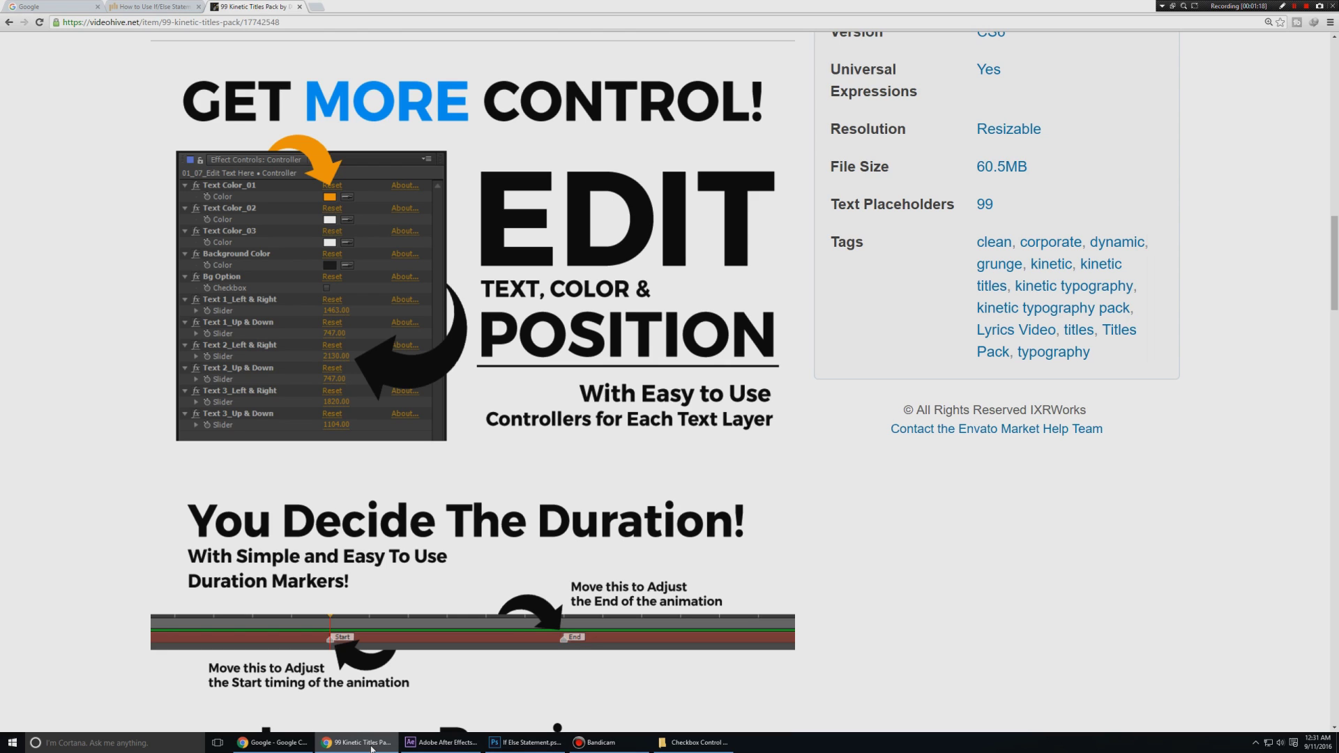
click(371, 746)
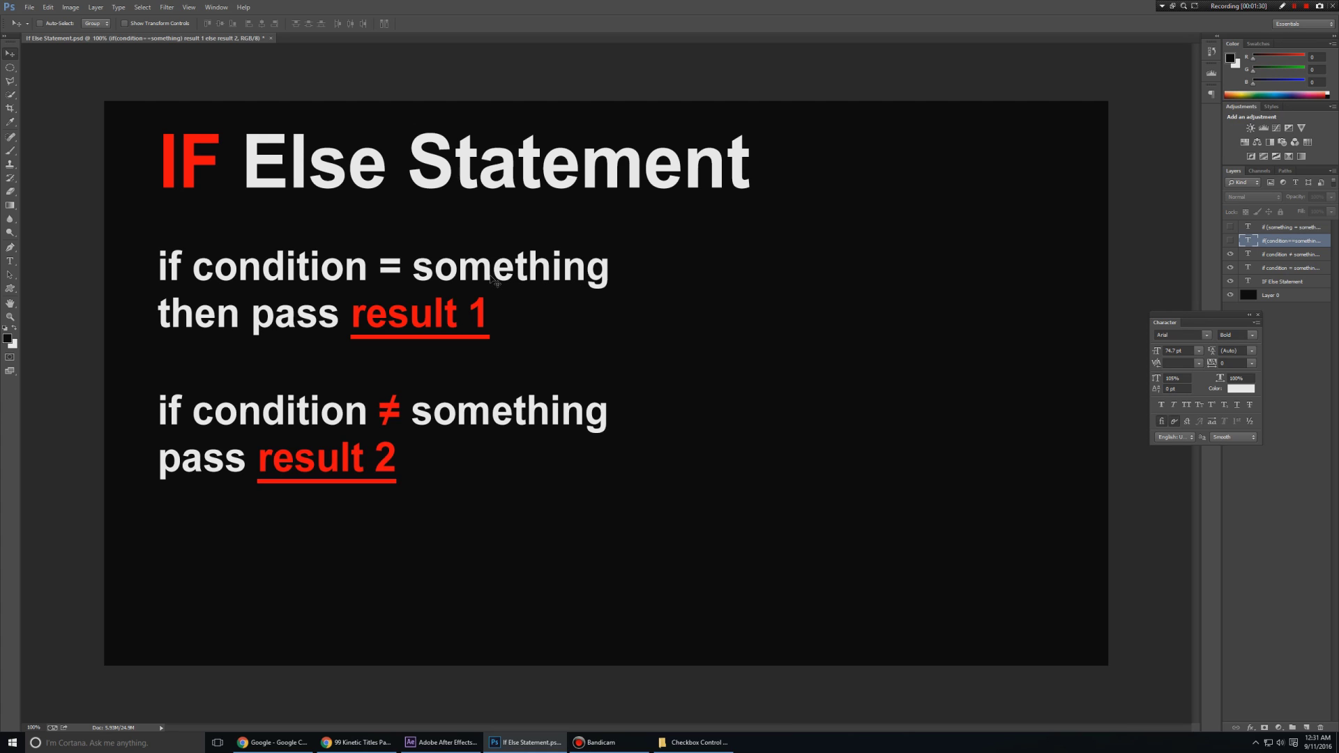
Show the example line's layer and delete the extra equals sign from its condition.
click(1231, 241)
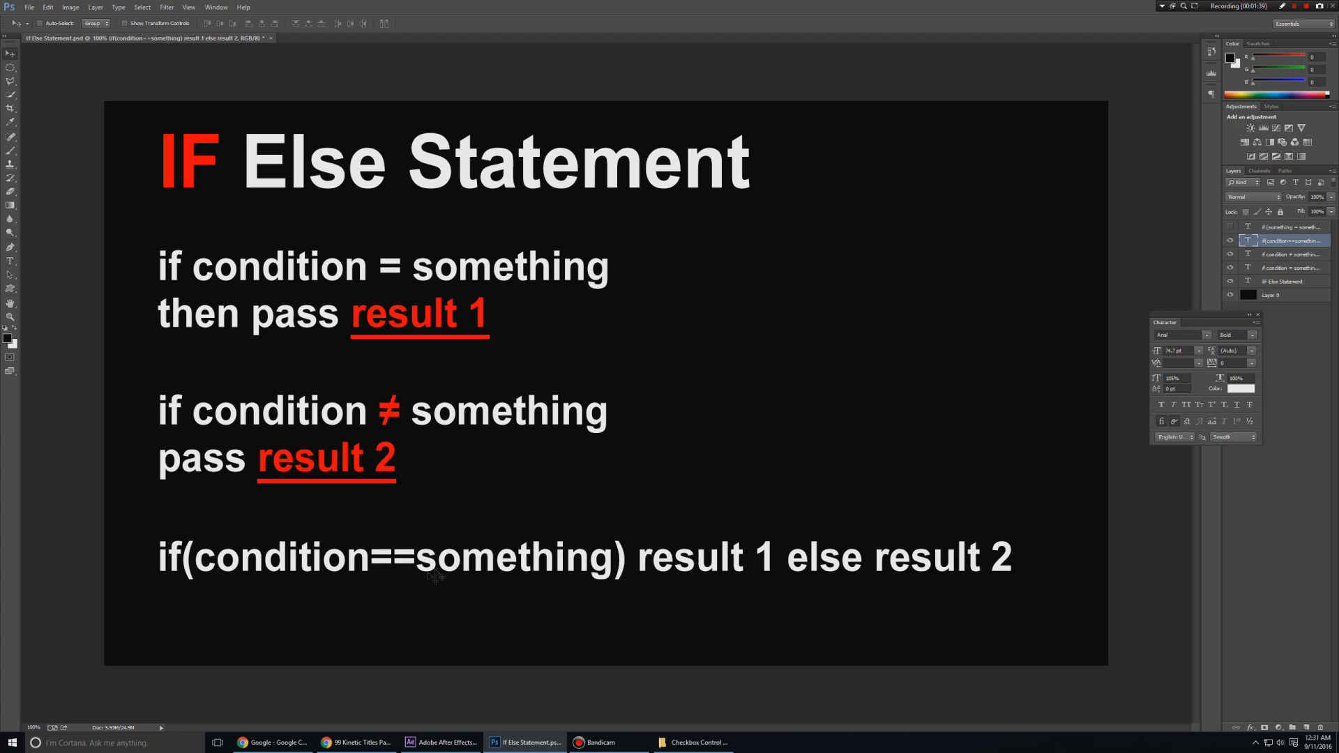
key(t)
click(175, 564)
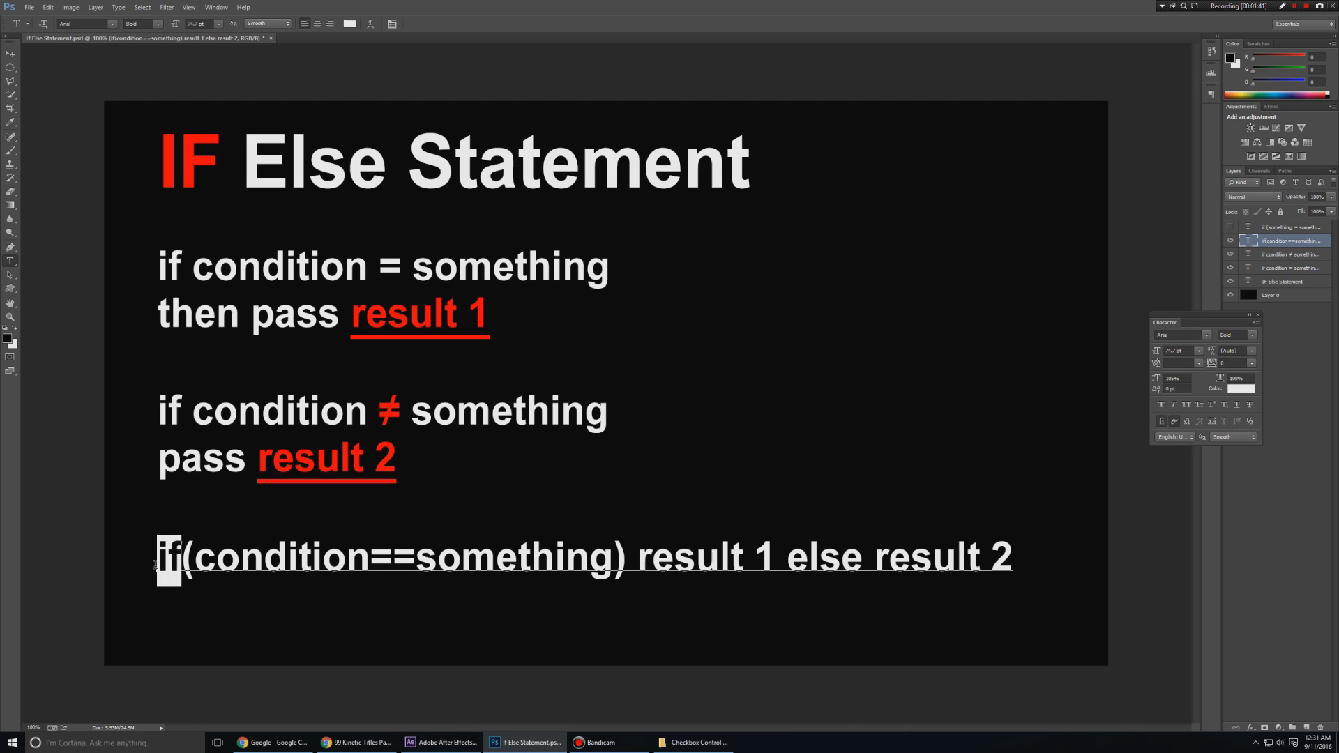
drag(199, 558, 417, 558)
key(BackSpace)
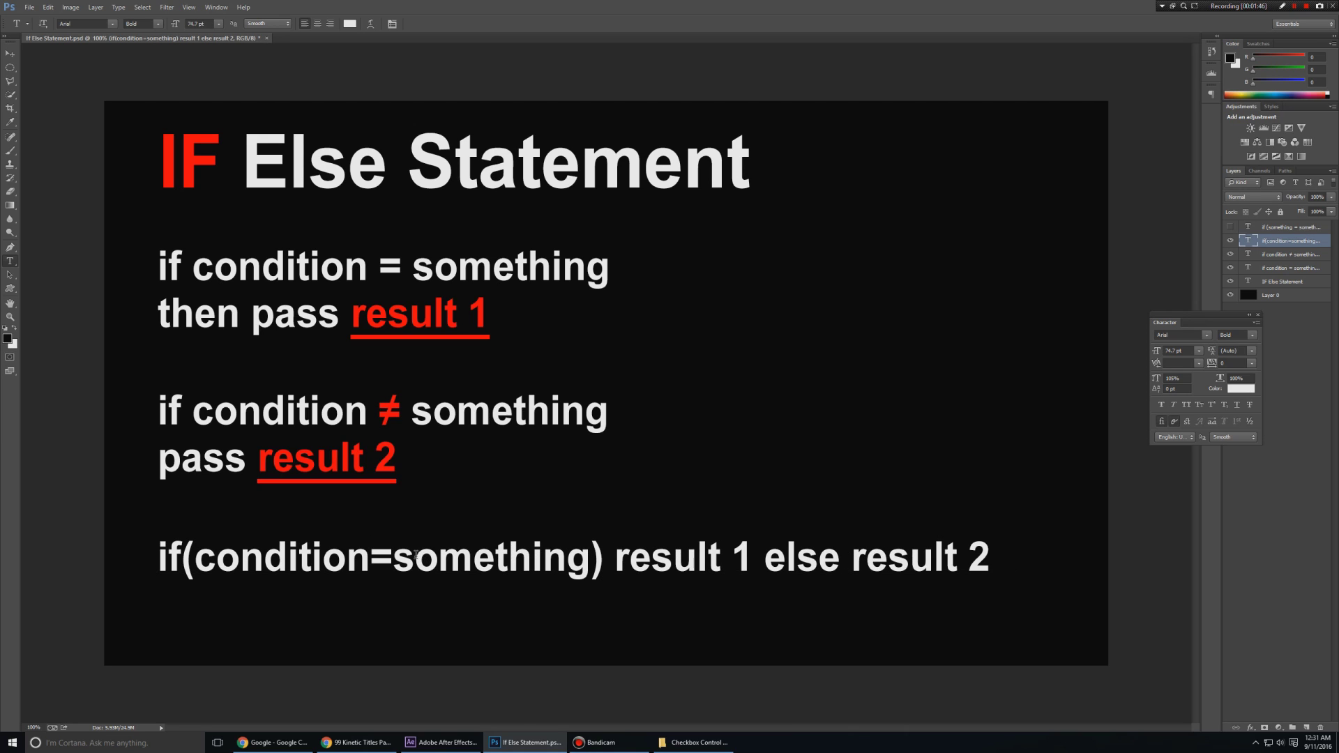
Highlight 'condition=something', 'something' and 'result', then commit the edit and hide the layer.
double_click(271, 549)
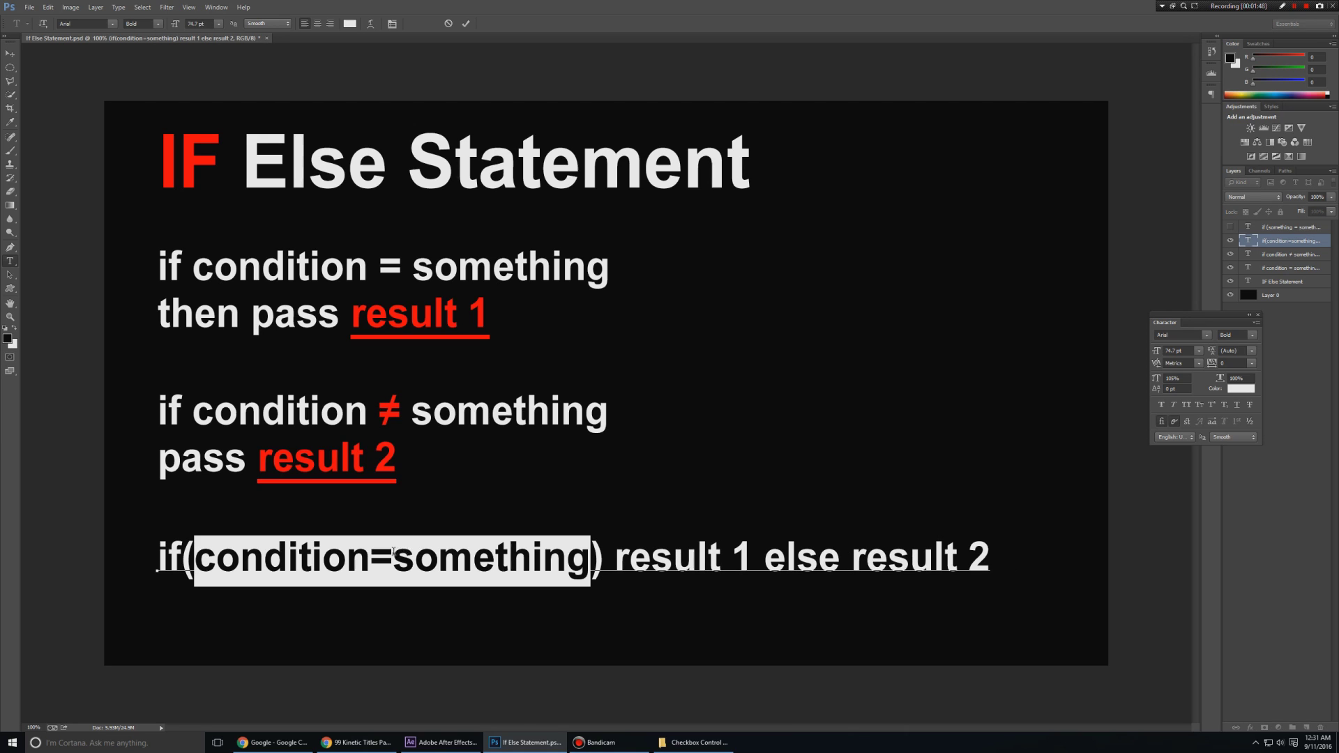
drag(394, 552, 584, 553)
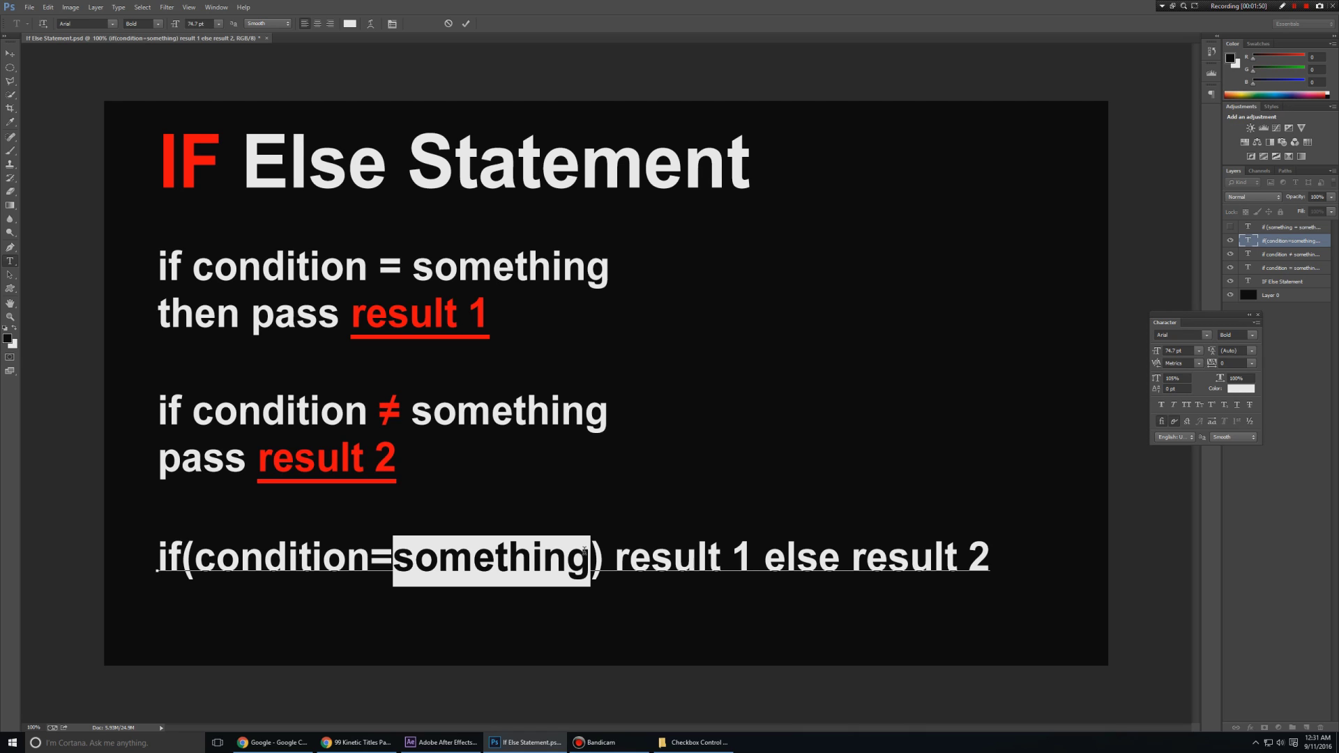
drag(613, 558, 723, 555)
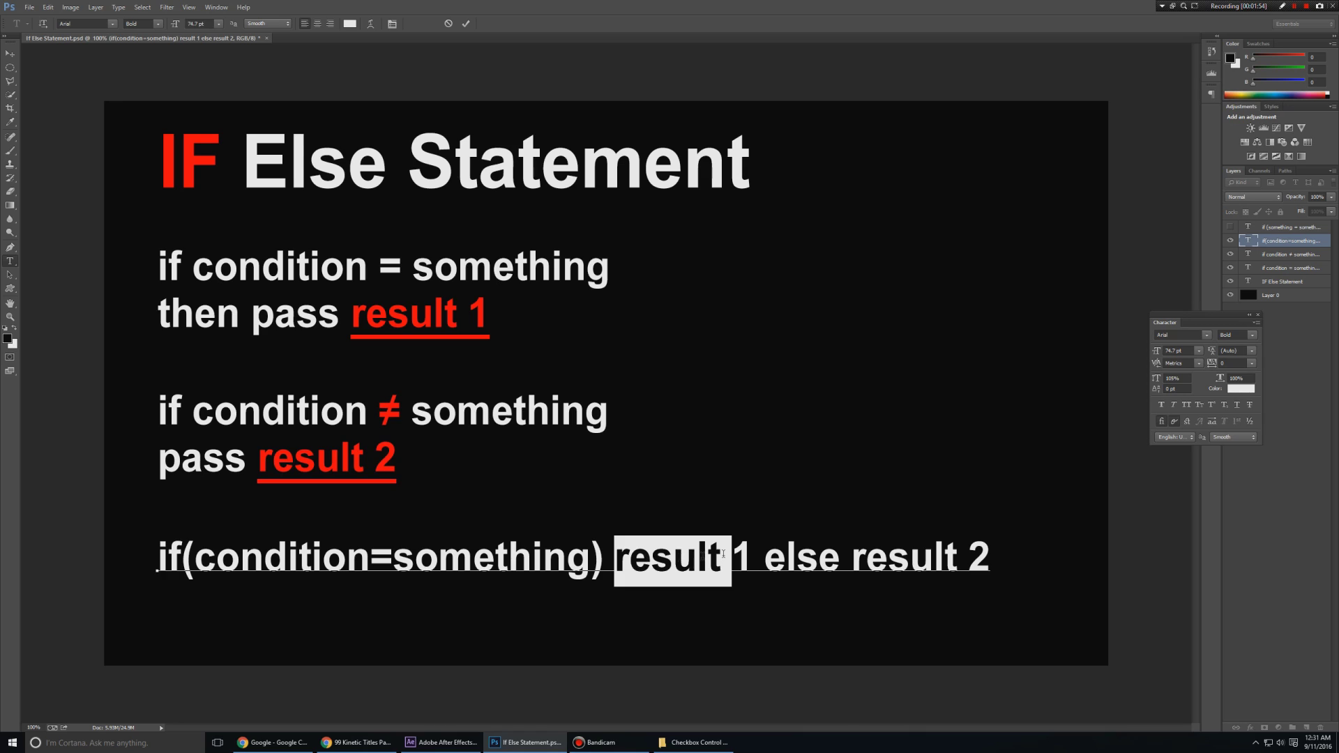
click(938, 548)
key(ctrl+Return)
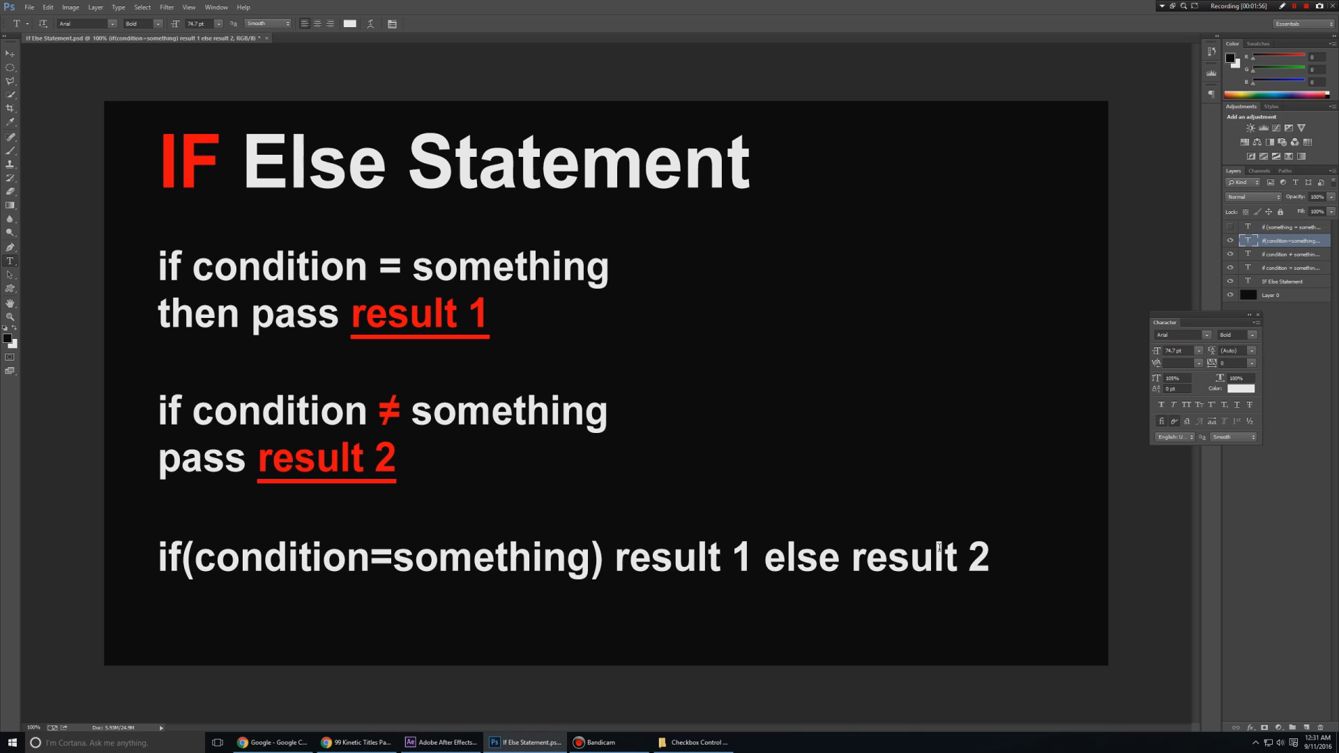
click(1231, 241)
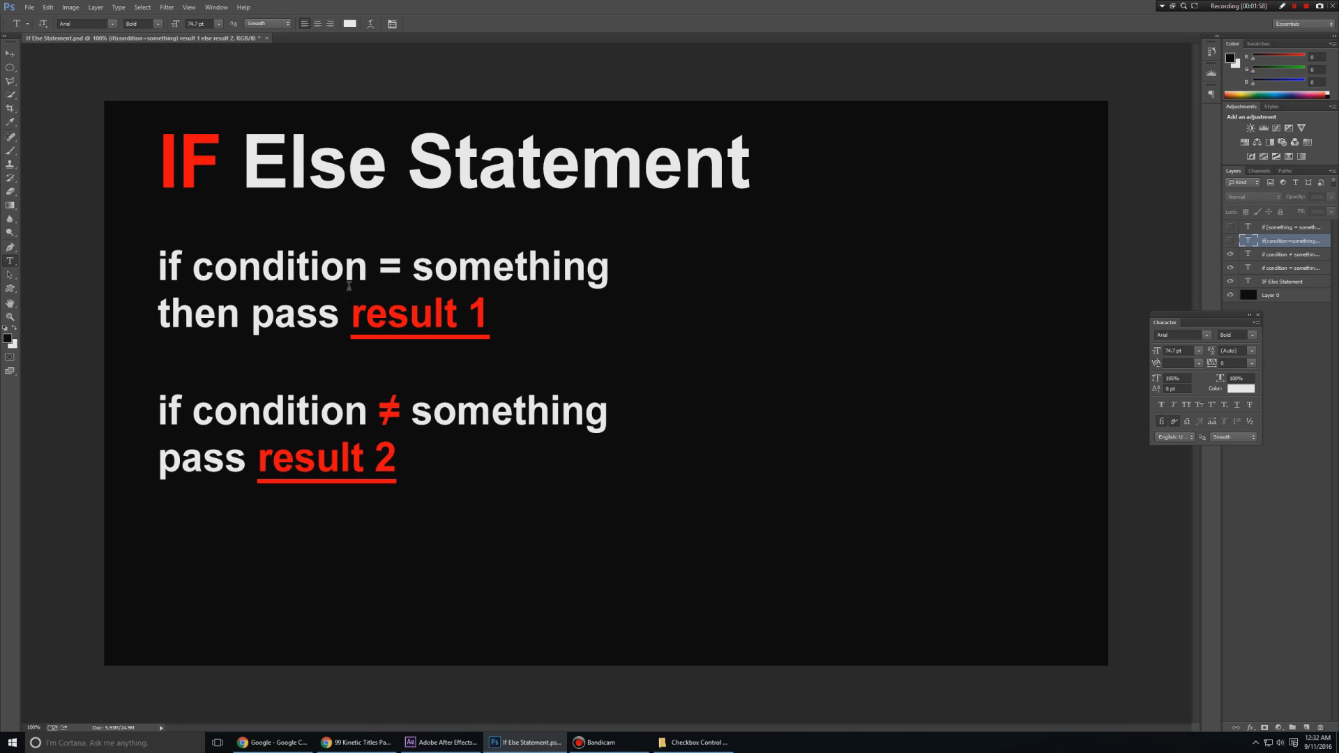
key(v)
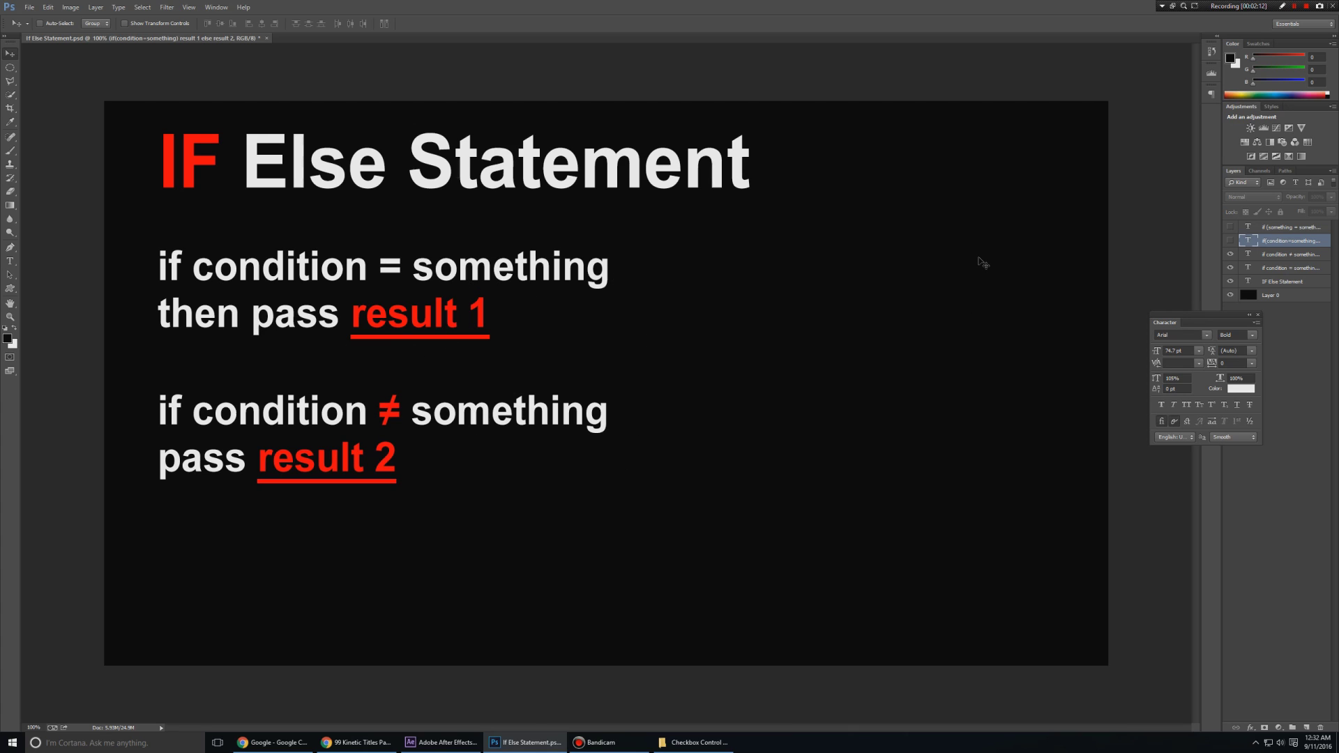
Put Photoshop away to reveal After Effects' Tutorial Explanation comp, then switch to Chrome.
click(520, 742)
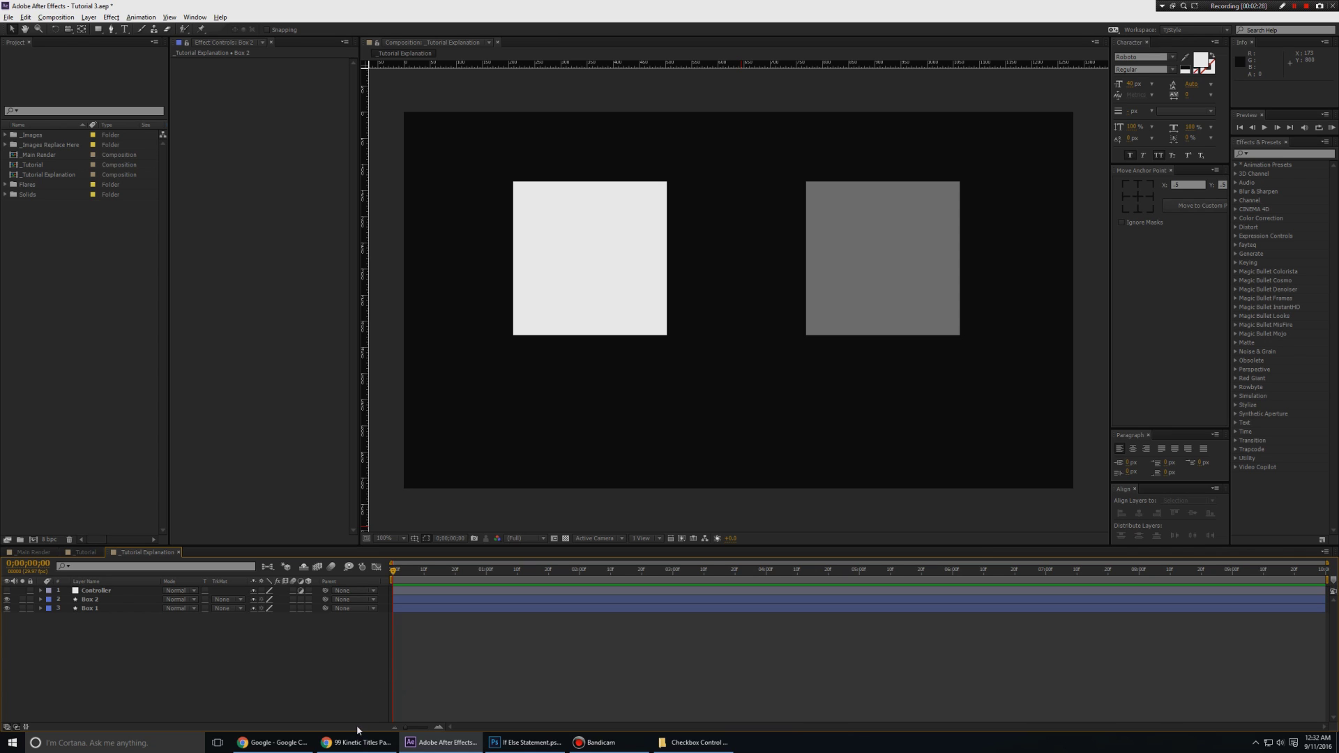
click(357, 742)
Skim the PremiumBeat If/Else expressions article, then minimize the browser.
click(157, 7)
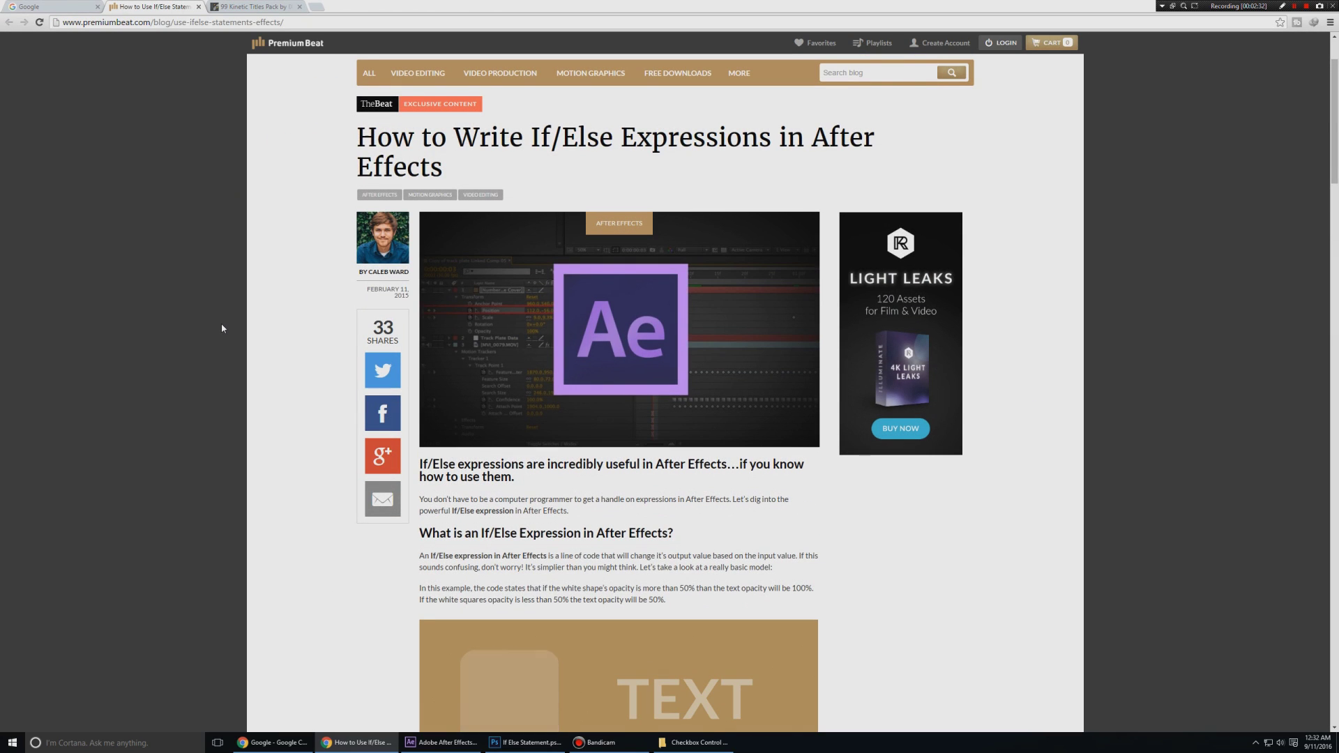
scroll(281, 244, down, 1)
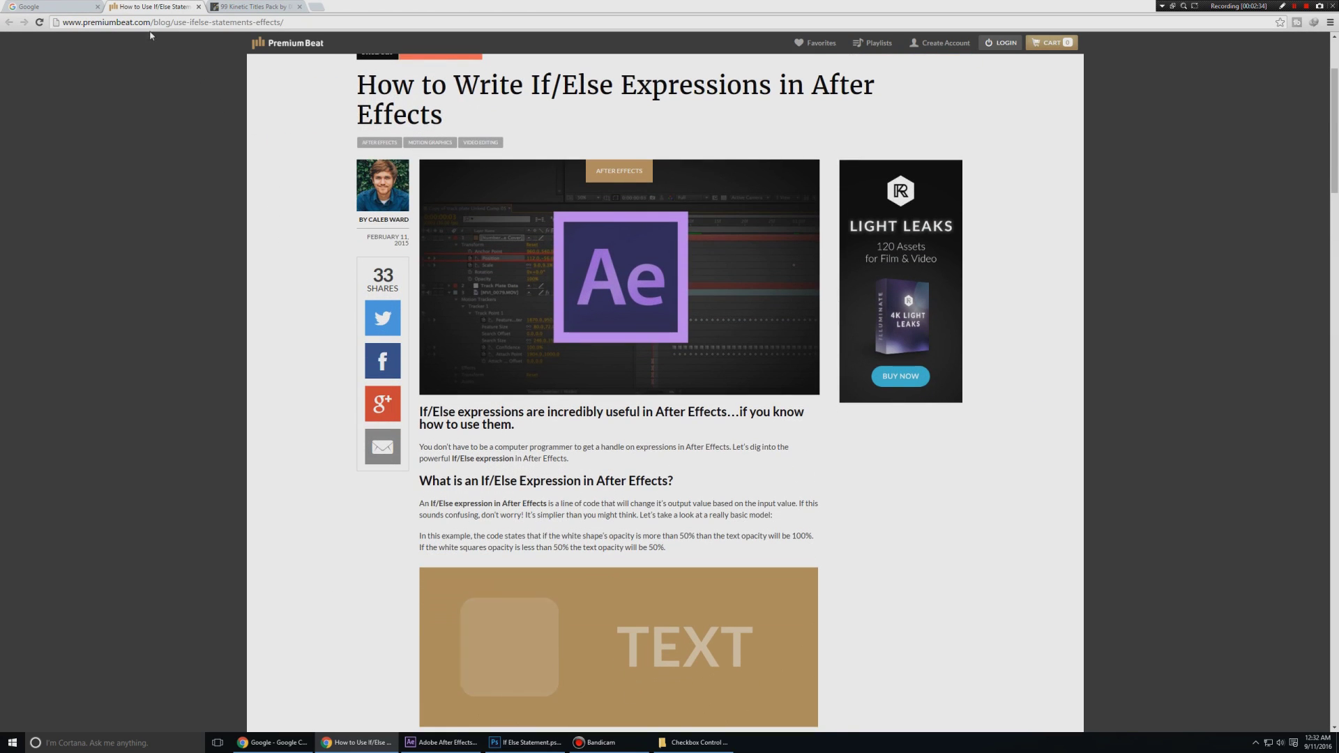
scroll(217, 226, down, 5)
scroll(281, 269, down, 5)
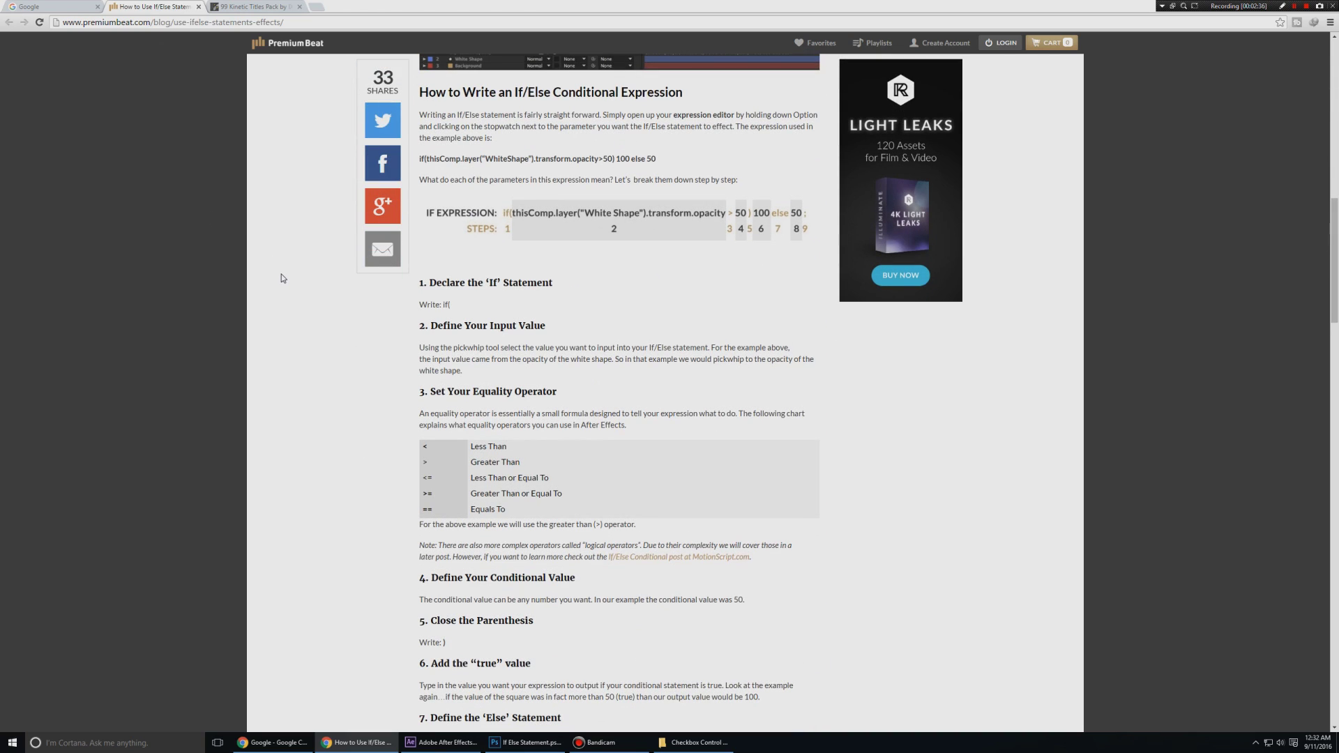
scroll(279, 268, down, 11)
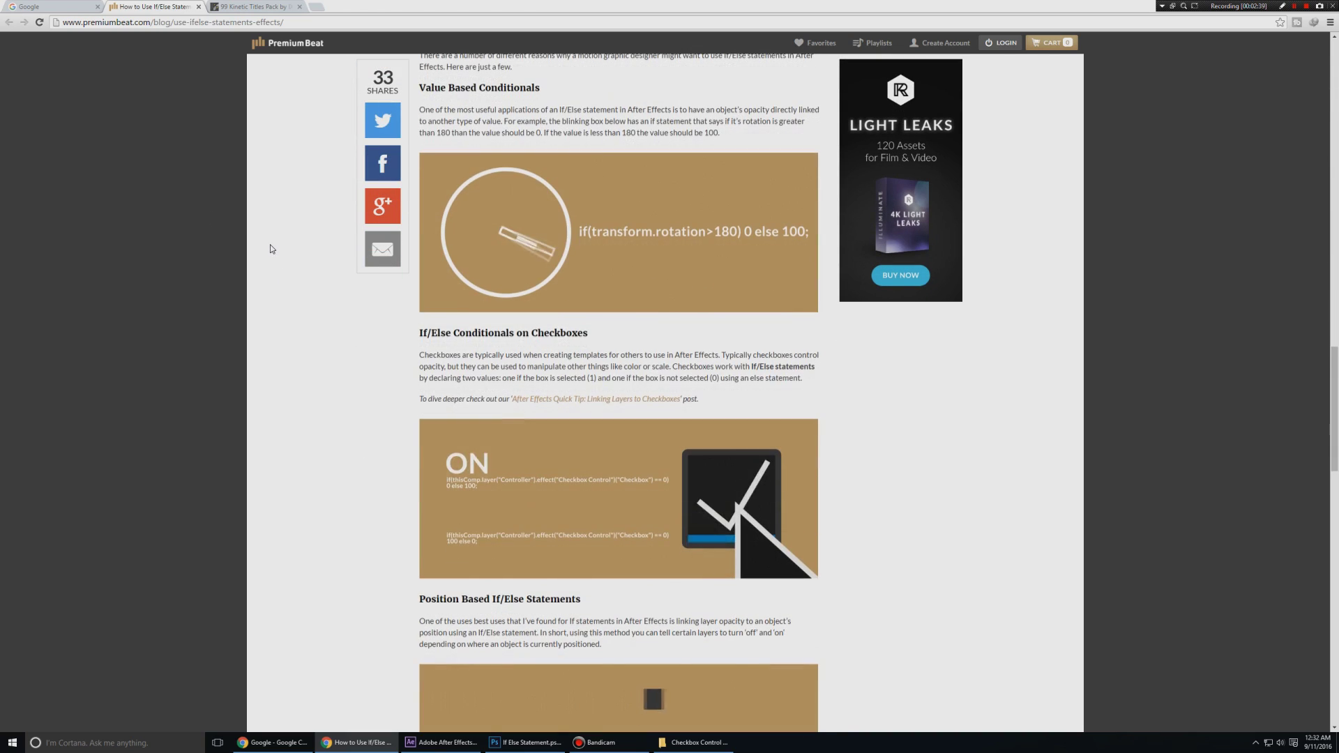
scroll(363, 364, down, 8)
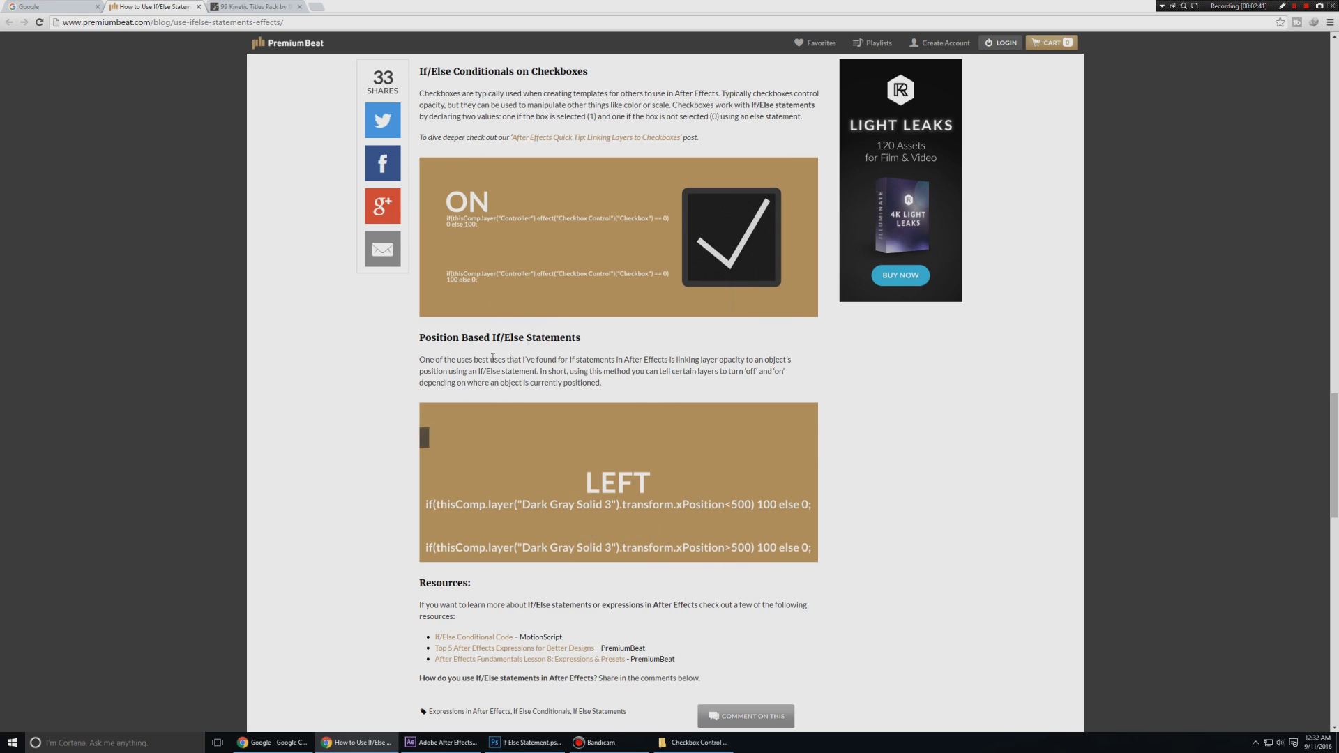
scroll(332, 363, up, 10)
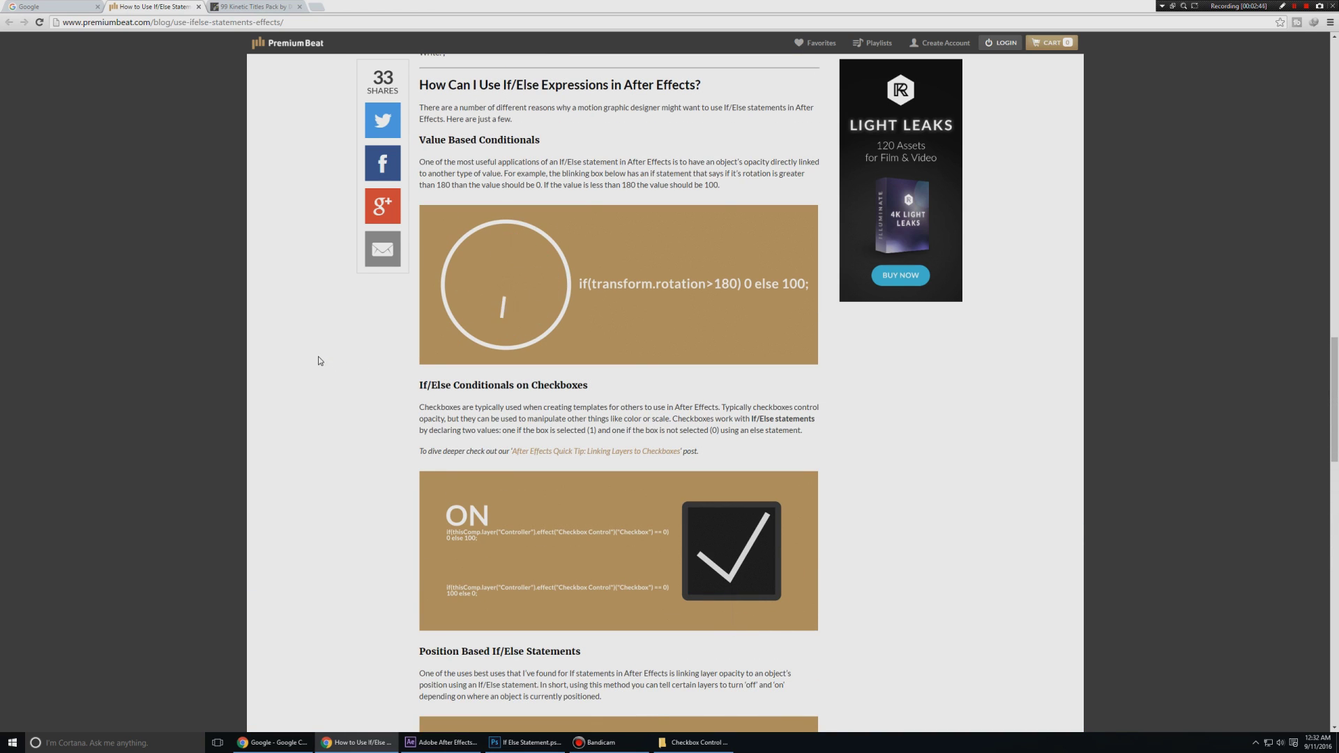
scroll(307, 353, up, 12)
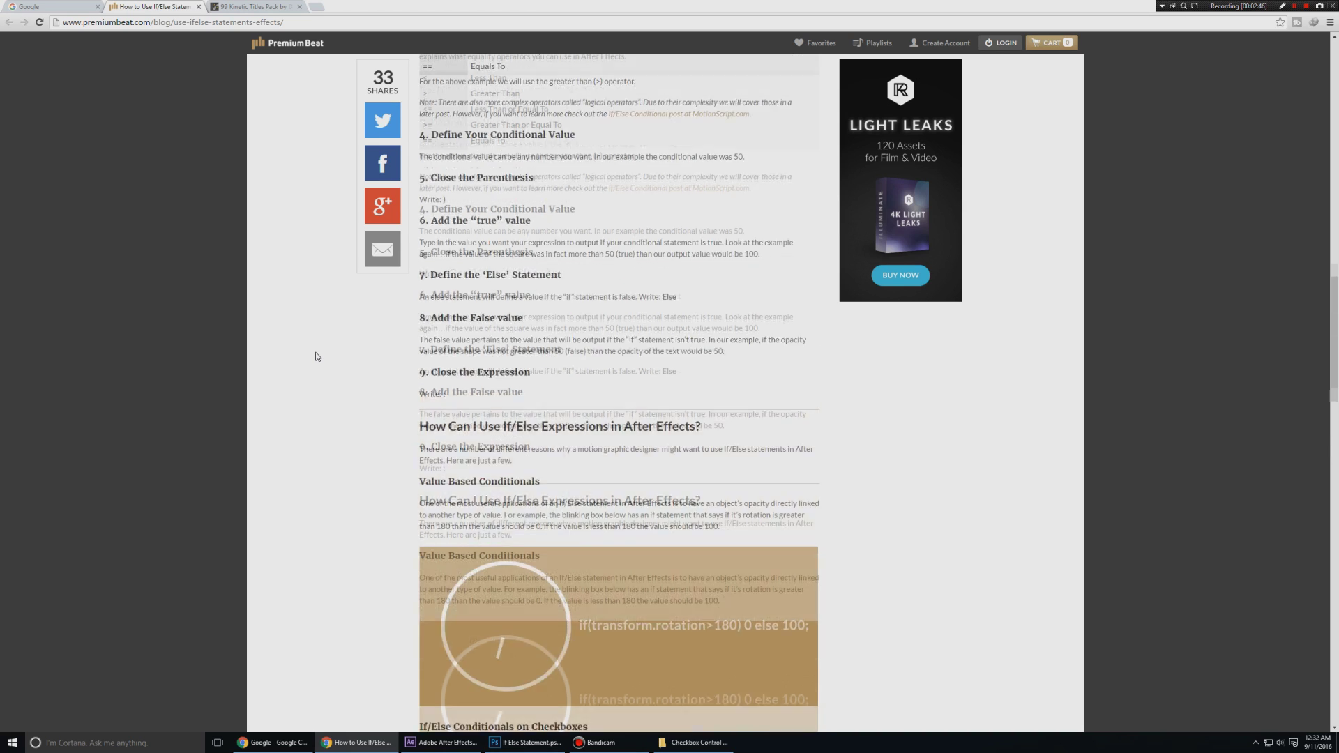
scroll(296, 346, up, 5)
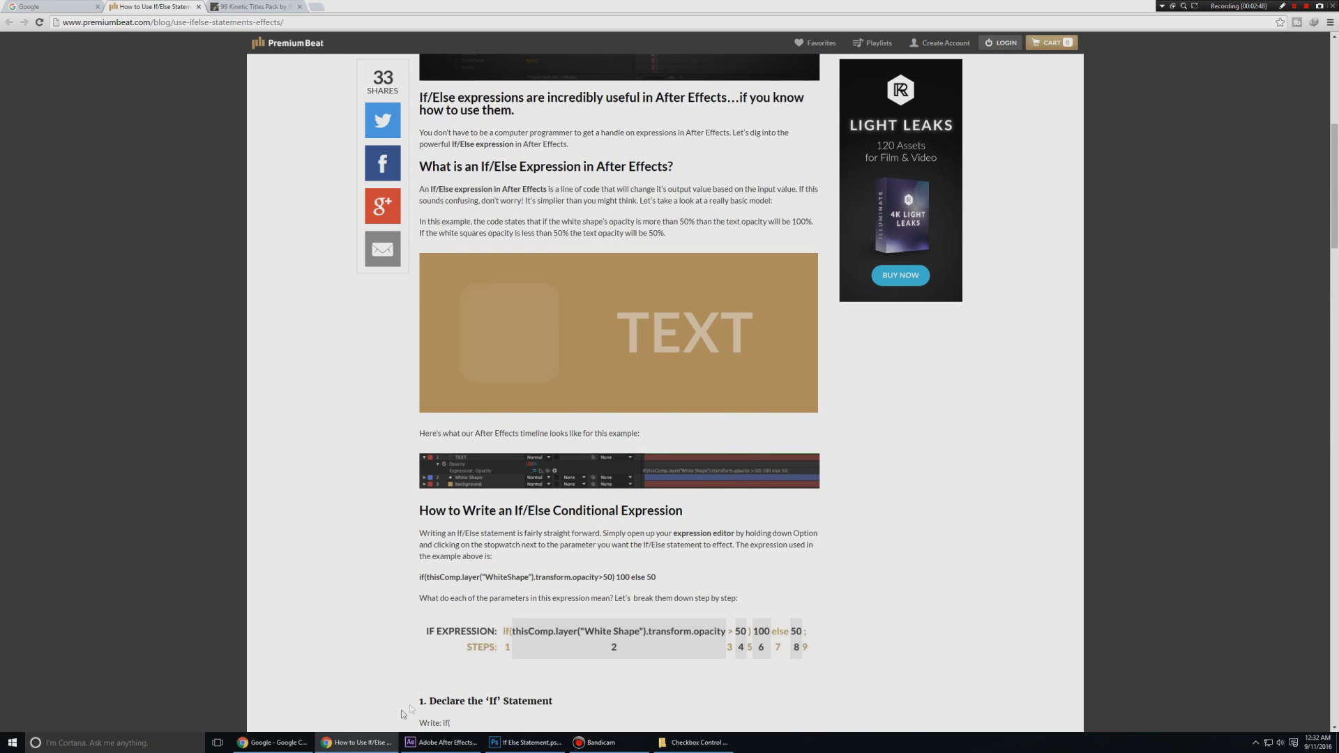
click(368, 745)
Apply a Checkbox Control from Expression Controls to the Controller layer.
drag(93, 658, 93, 571)
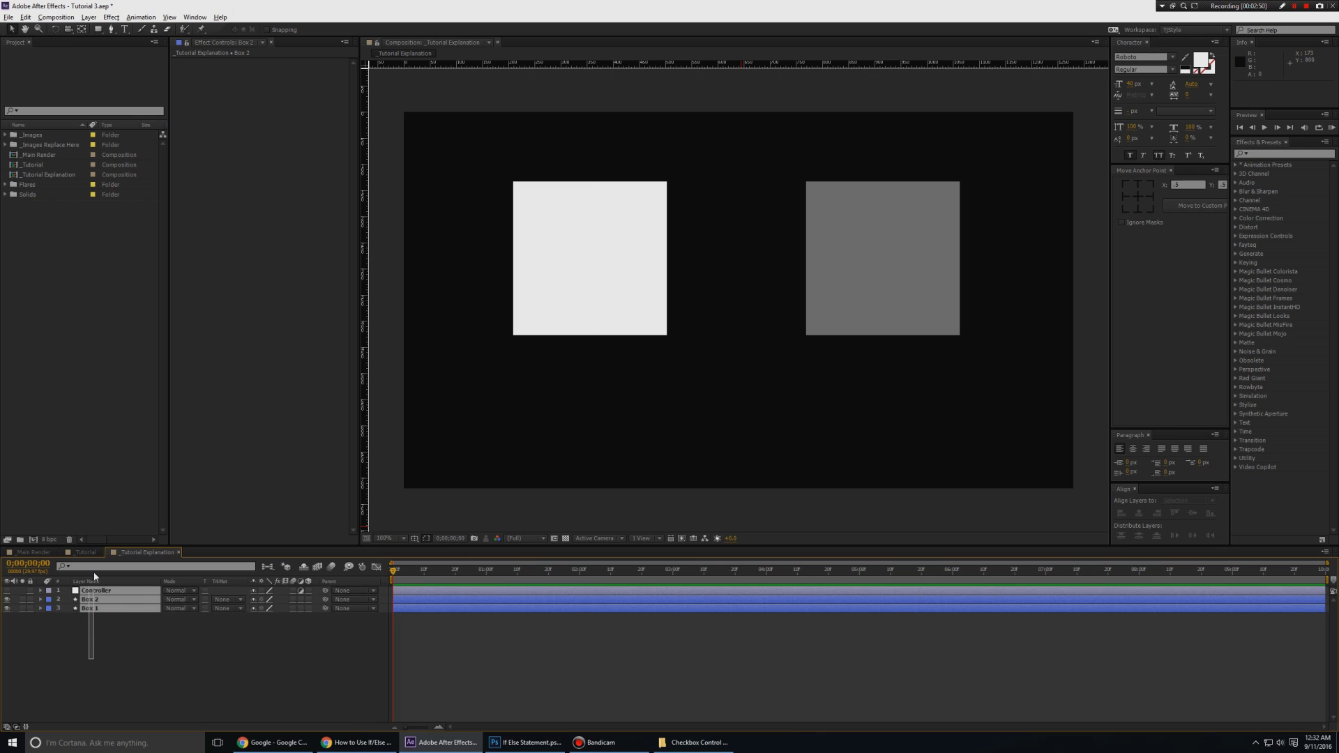
click(136, 646)
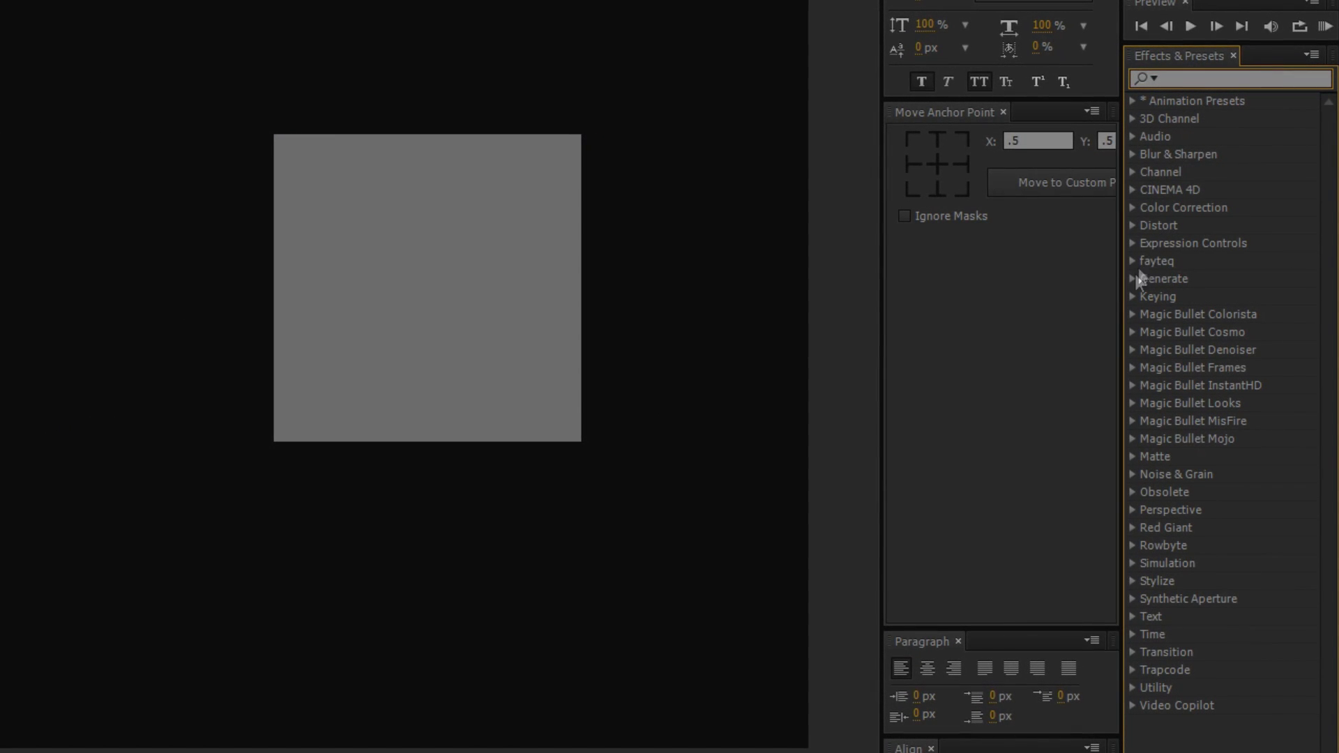
click(1133, 243)
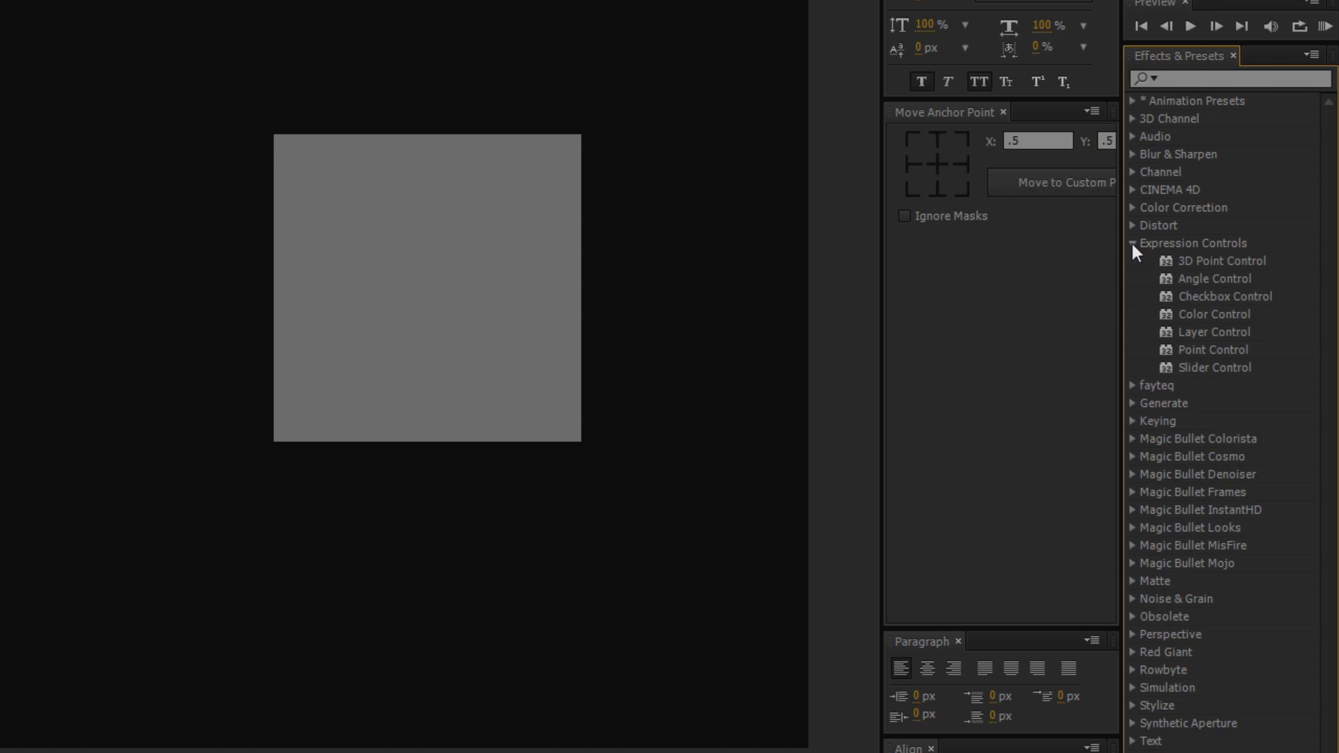
drag(1230, 295, 684, 514)
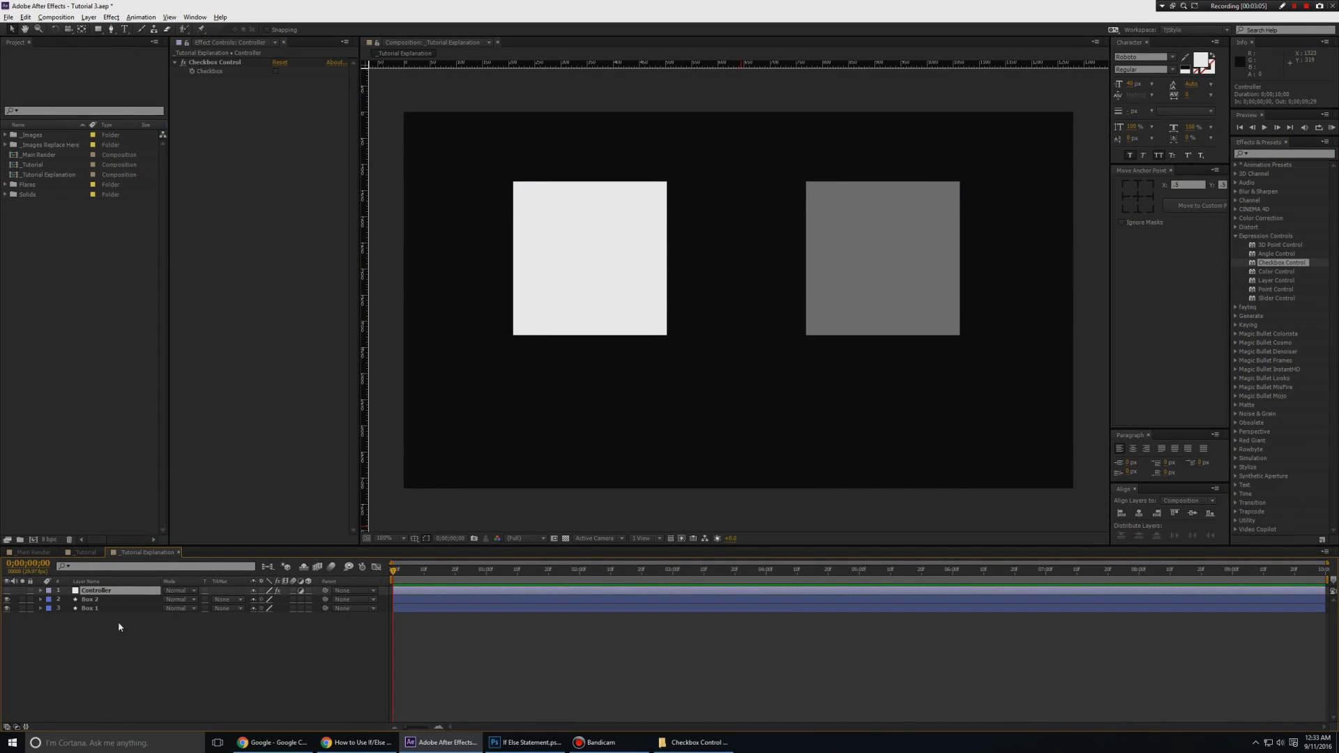
Select Box 1 and Box 2 and reveal their Opacity properties with T.
click(98, 609)
key(ctrl+shift+Up)
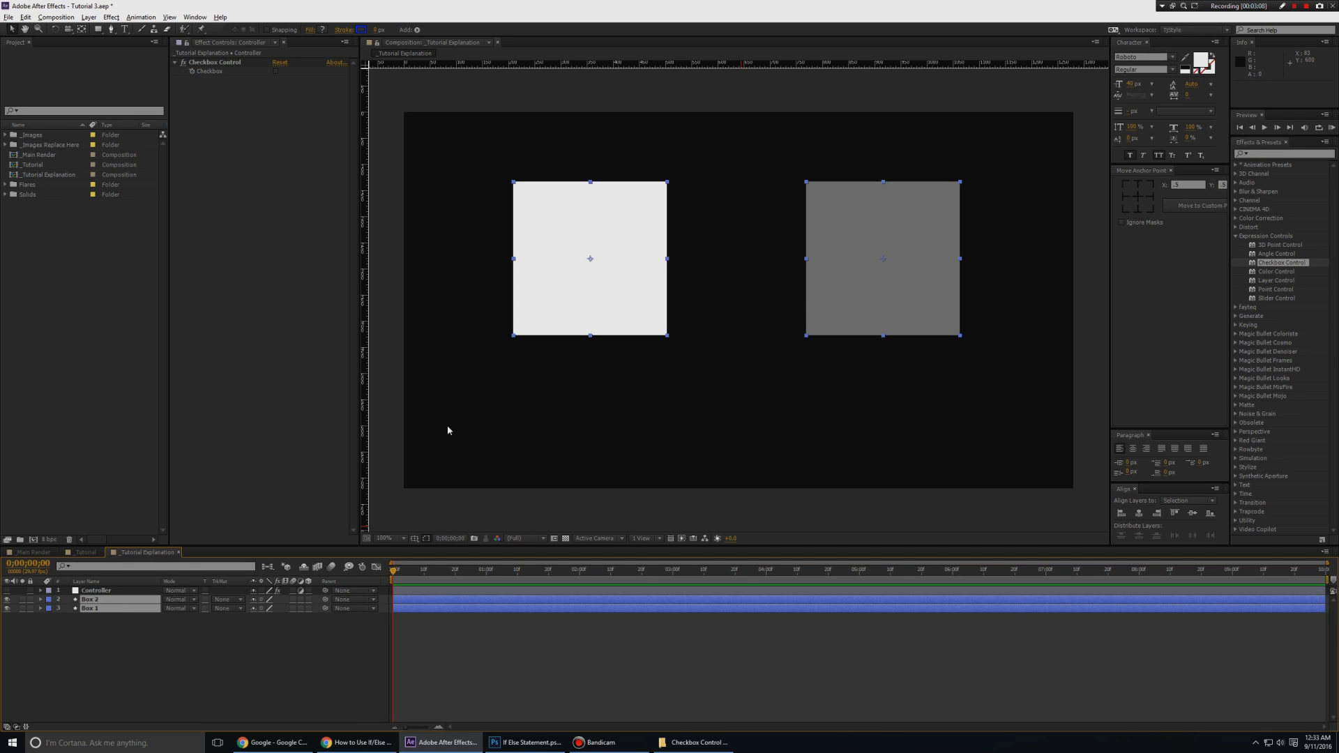
key(t)
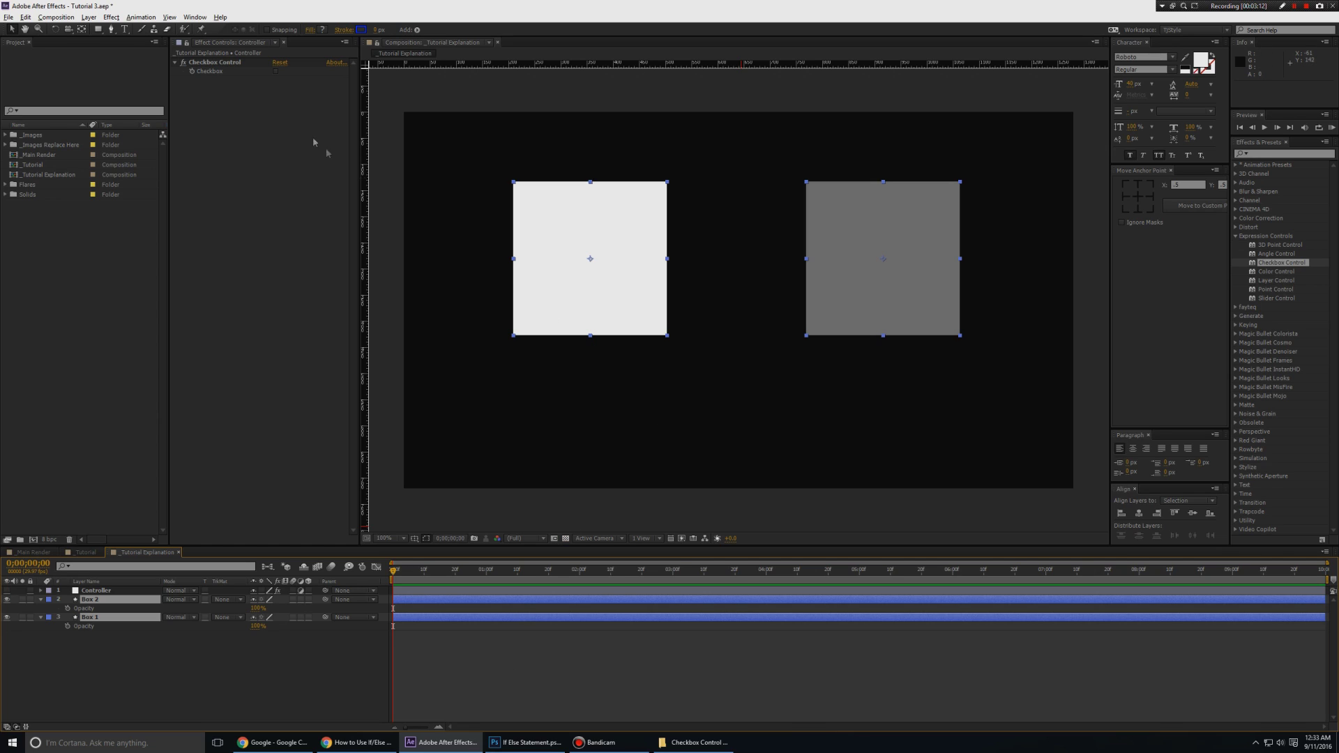
Check the white and grey boxes, turning the Controller's Checkbox off and back on.
click(225, 63)
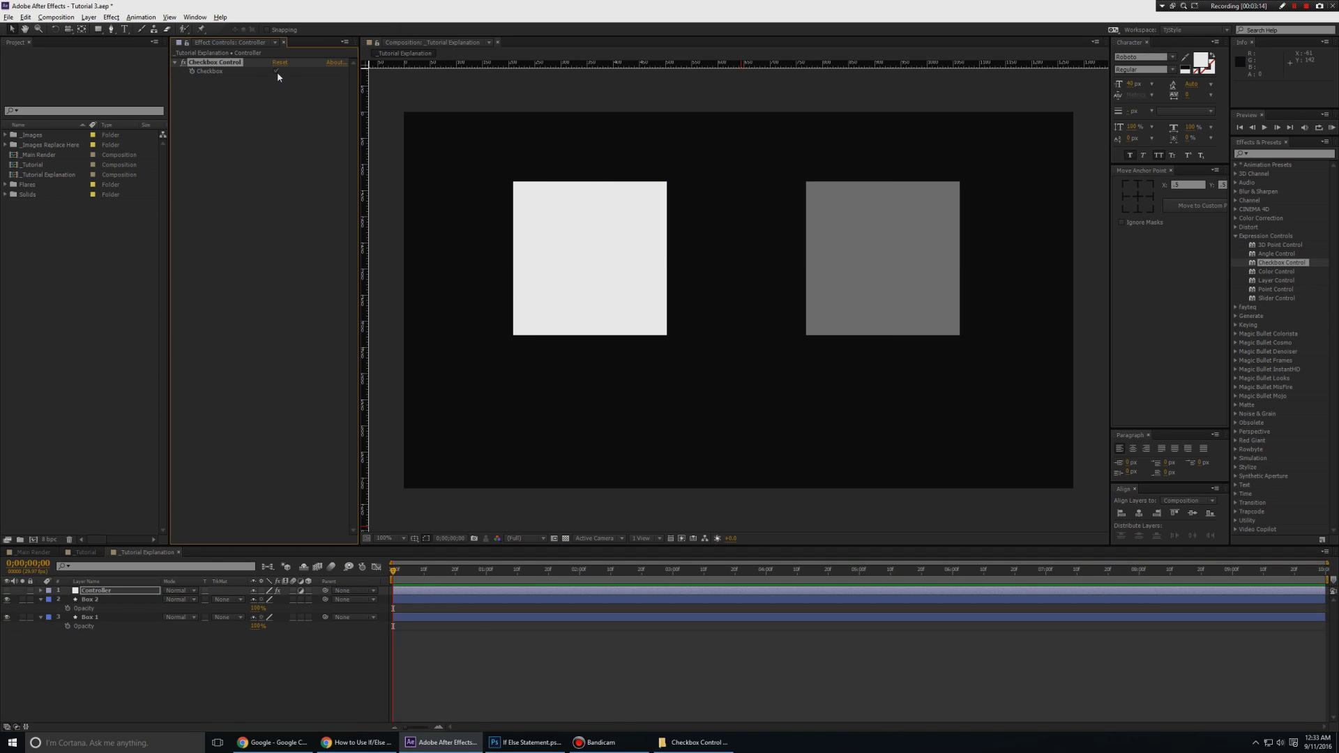
drag(443, 147, 740, 413)
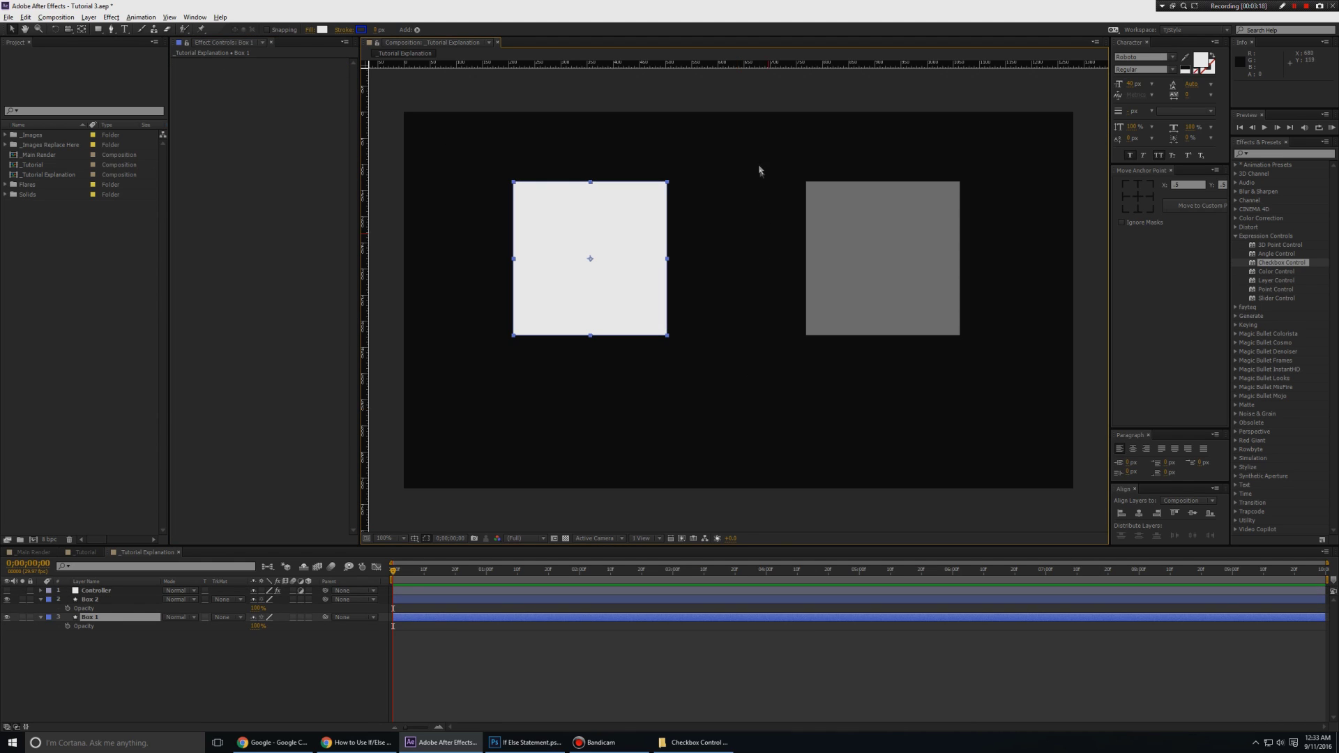
drag(753, 152, 1006, 411)
click(96, 591)
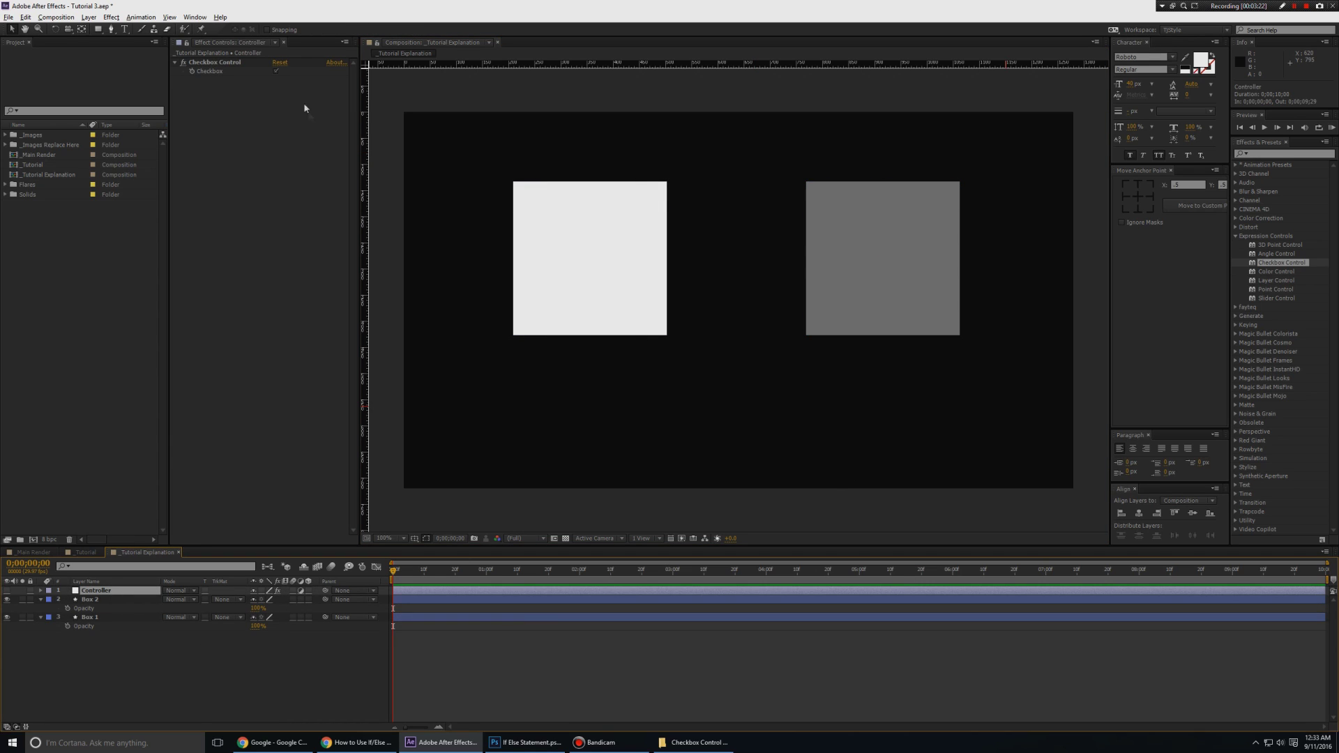
click(276, 71)
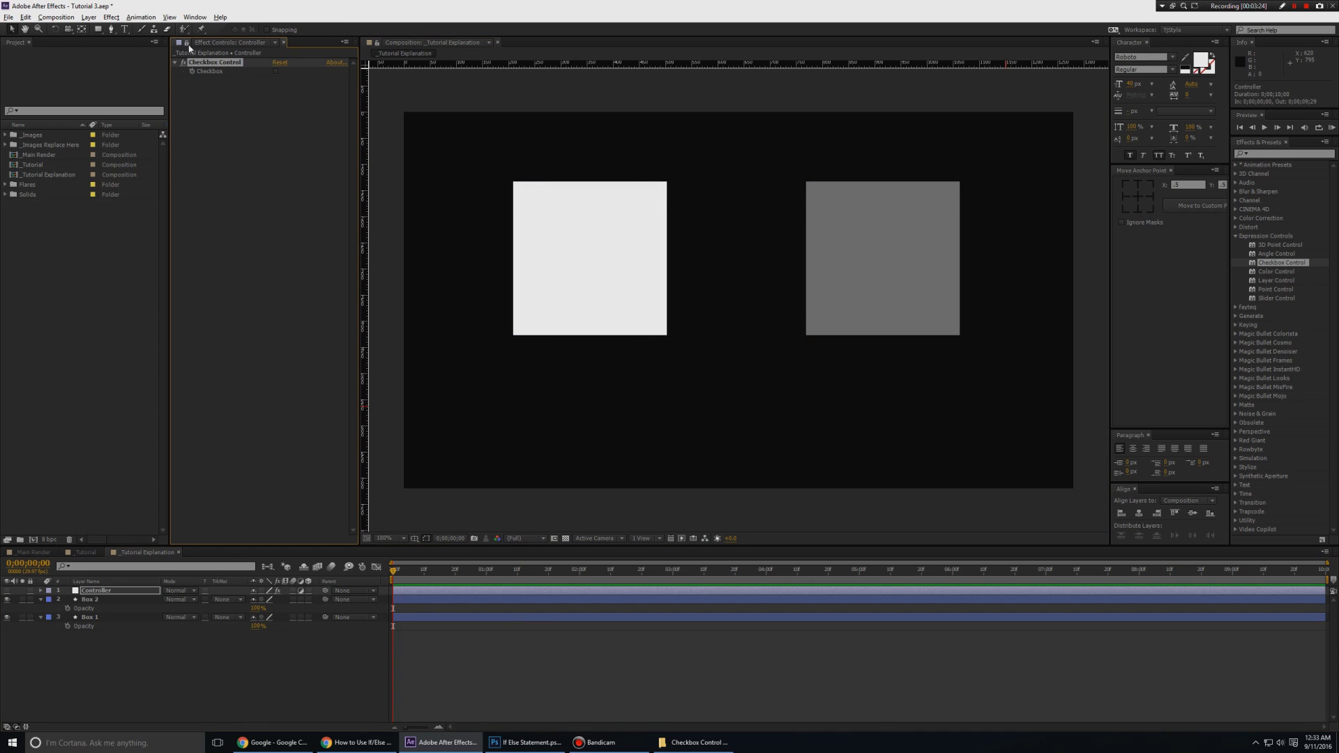
drag(460, 152, 730, 431)
drag(747, 137, 1049, 470)
click(104, 593)
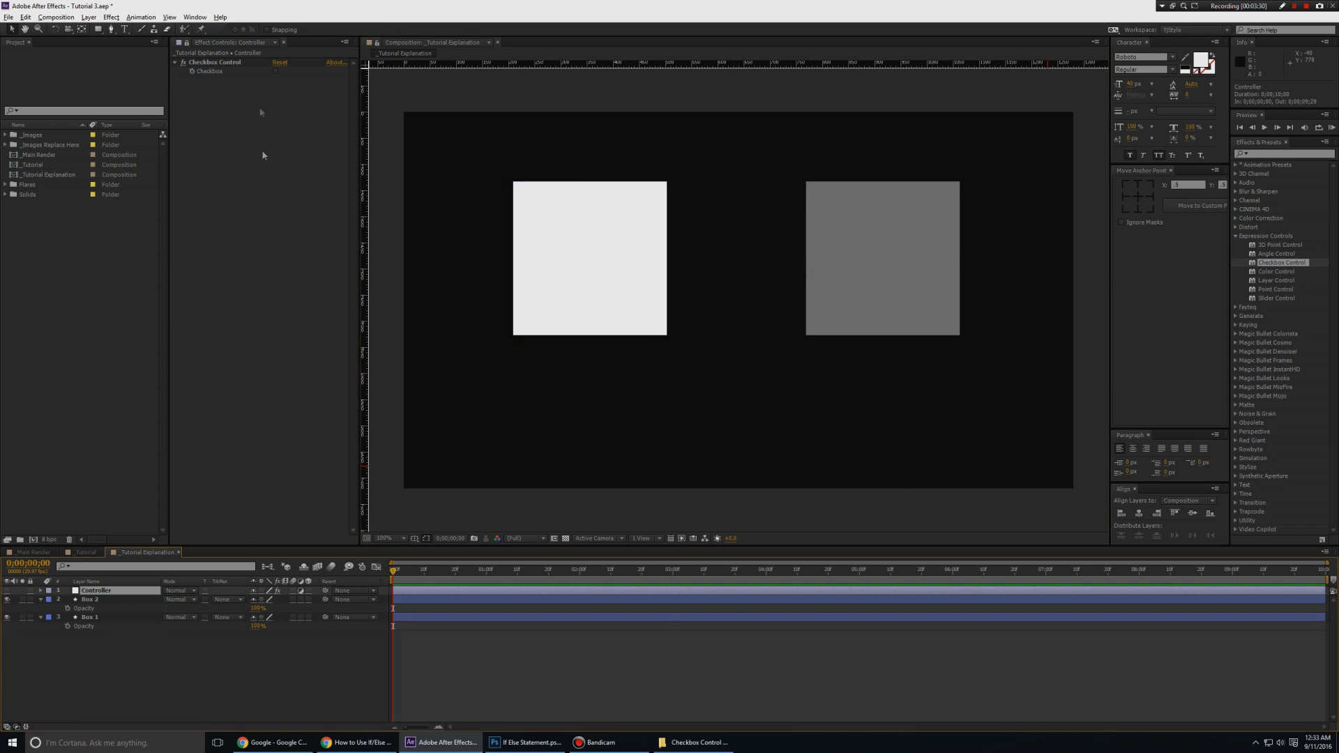
click(276, 71)
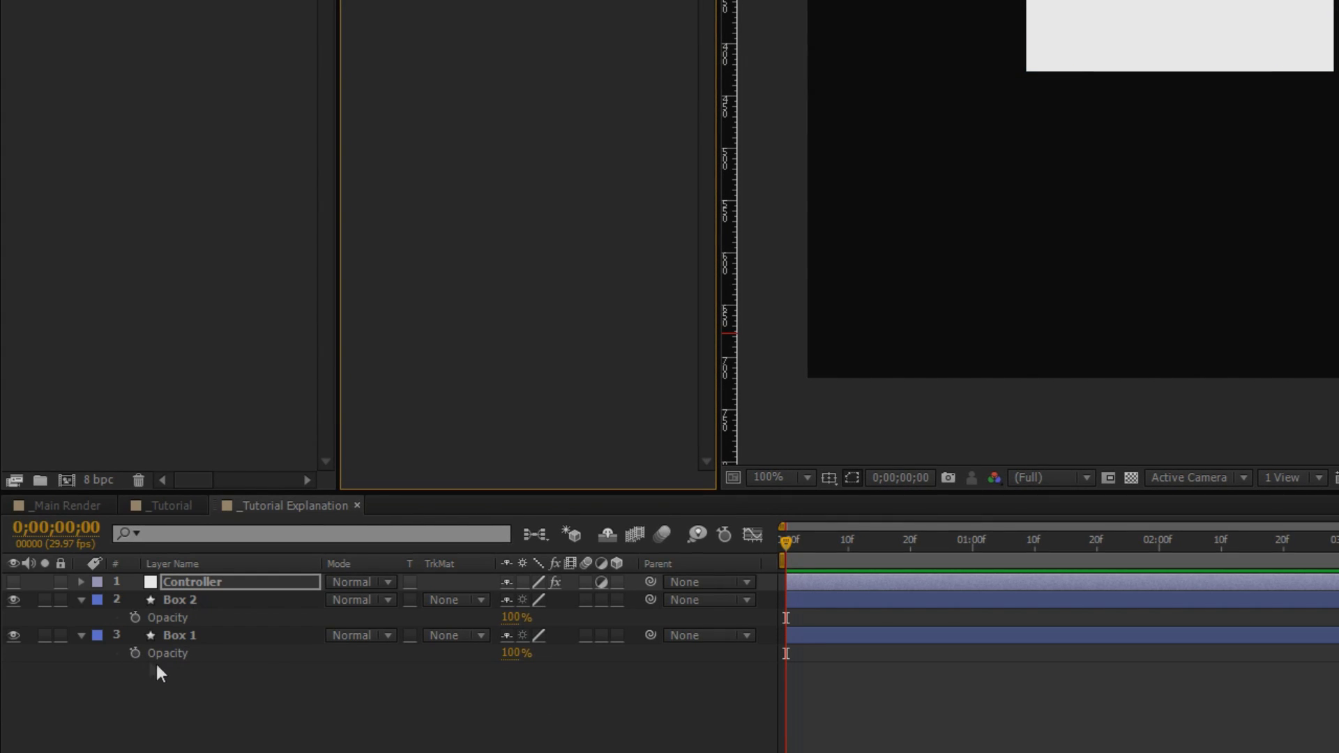
Start a Checkbox-linked expression on Box 1's Opacity, then delete it.
alt+click(135, 653)
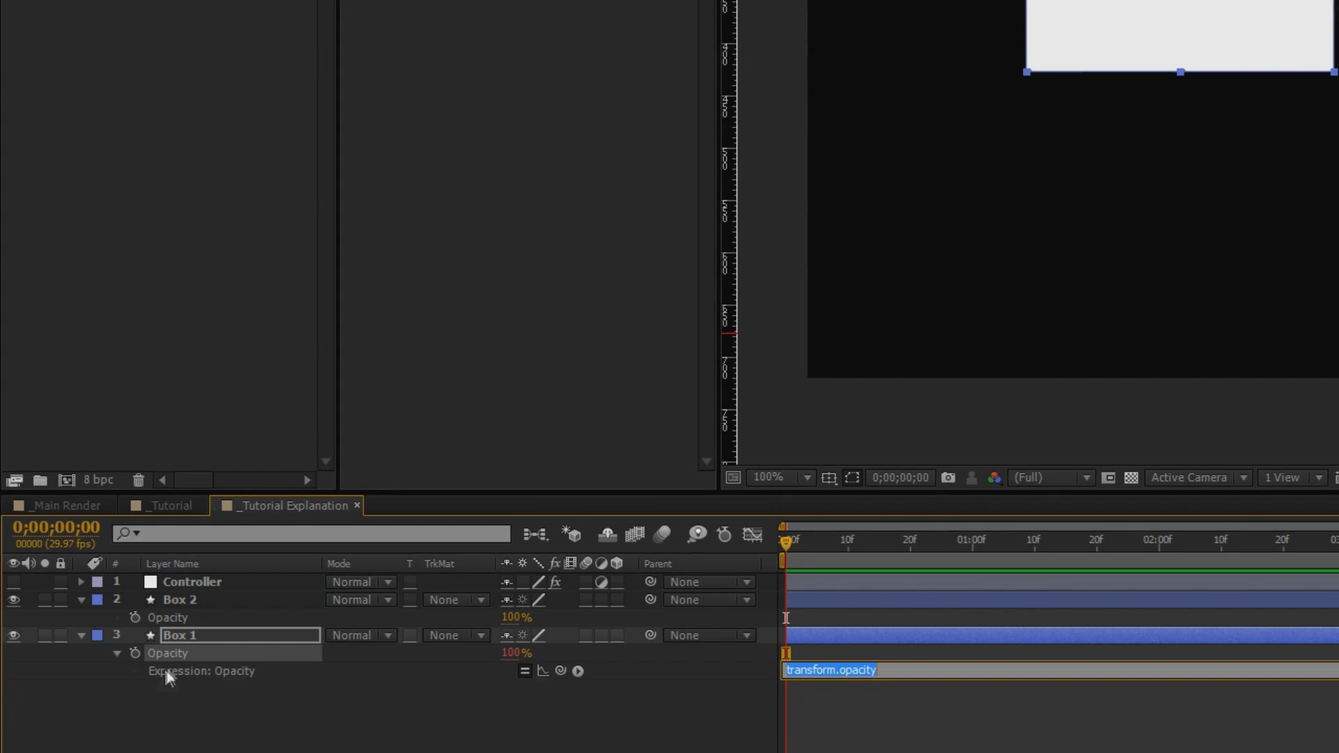
text(if)
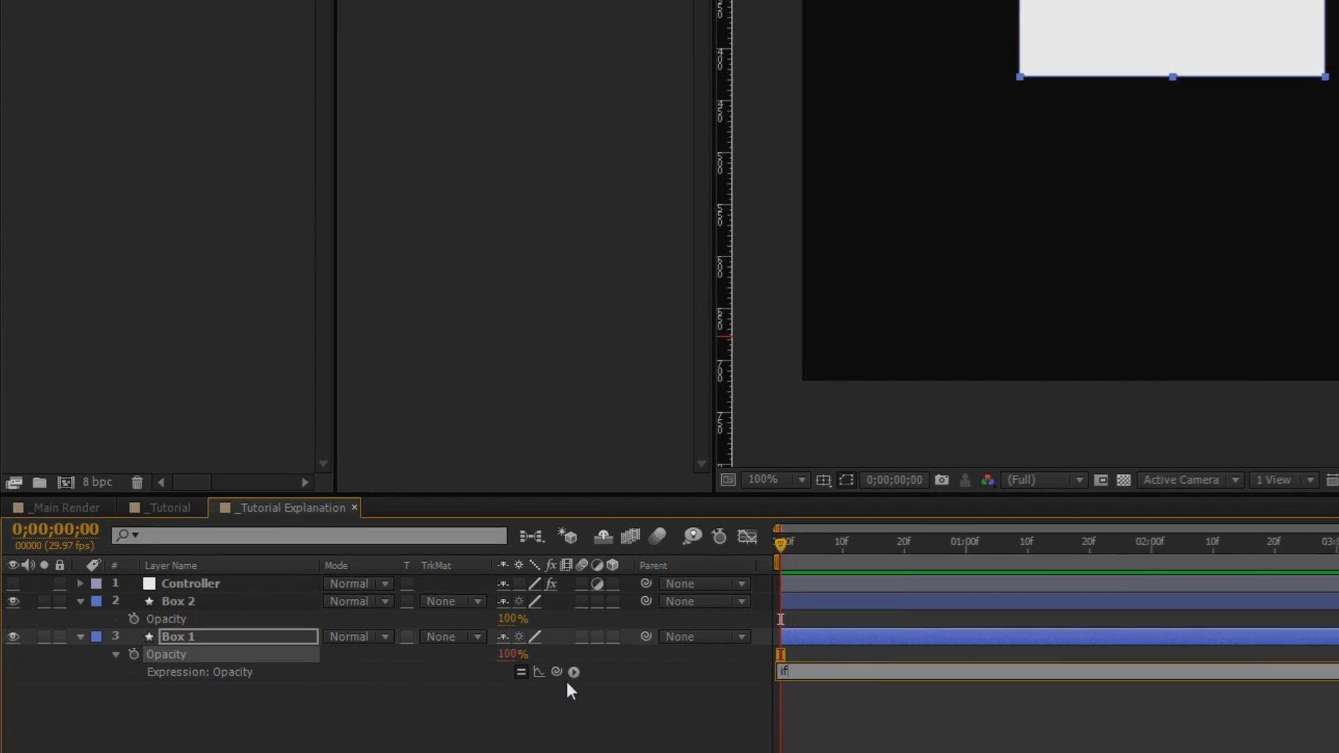
drag(557, 671, 232, 56)
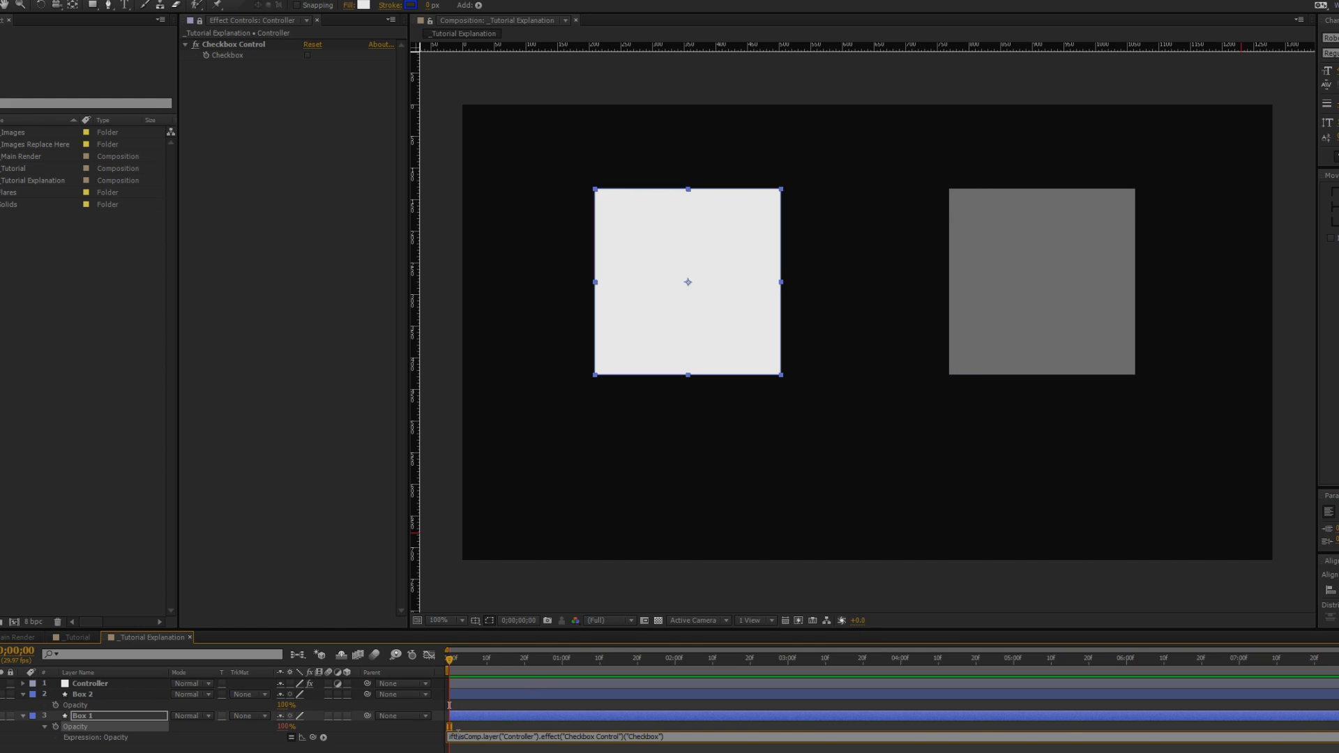
key(ctrl+a)
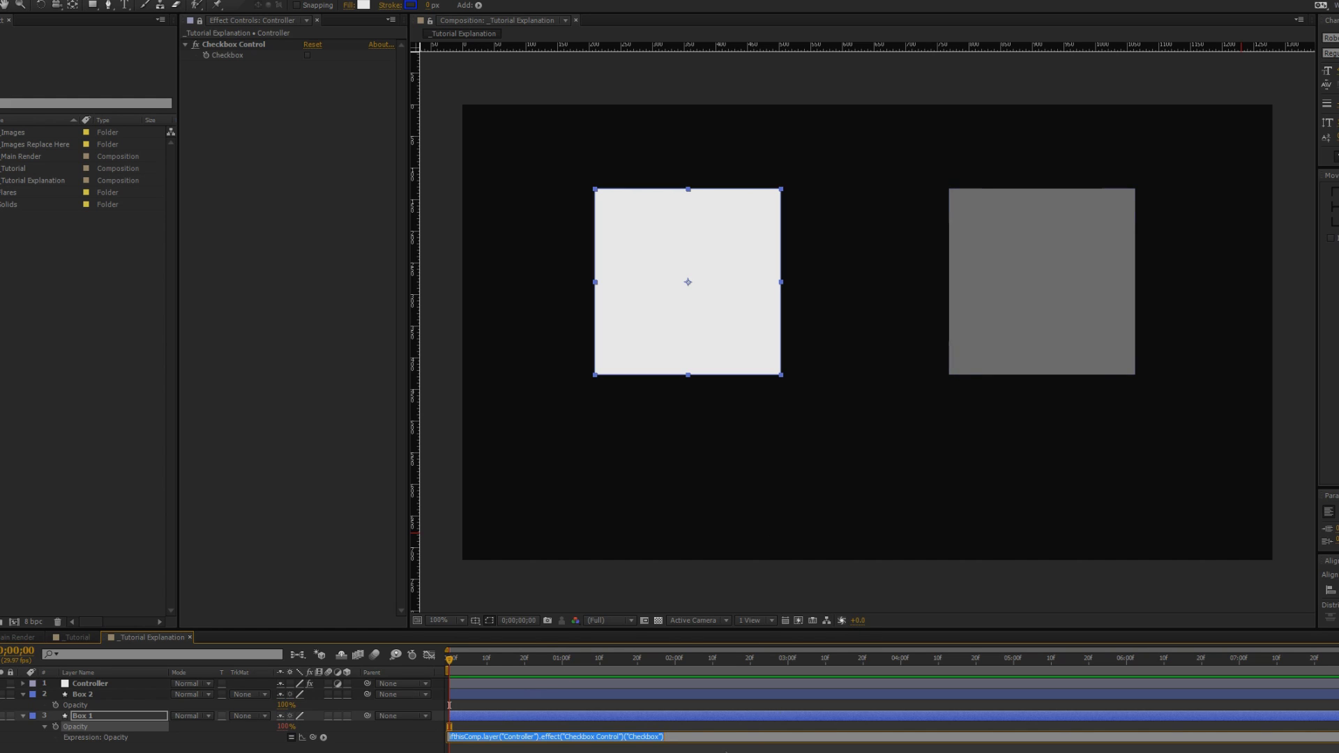
key(Delete)
click(57, 734)
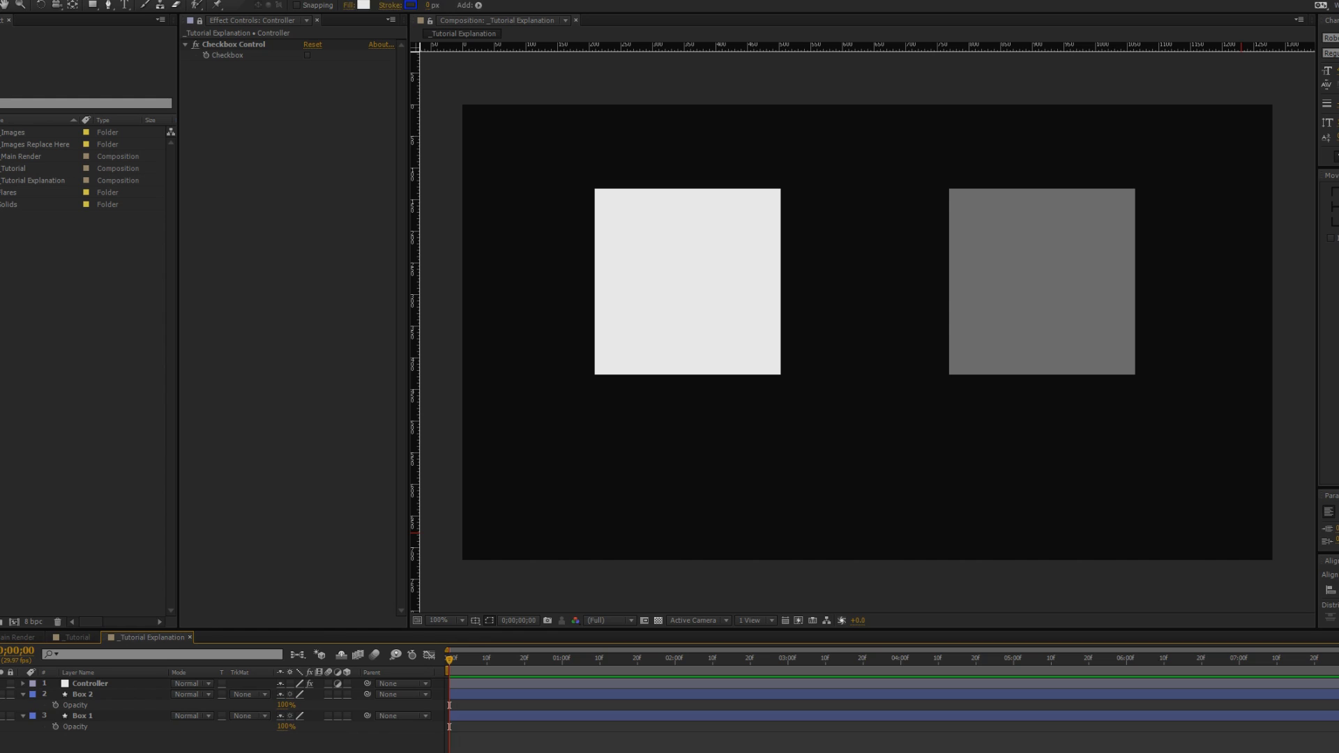
Give Box 1's Opacity the expression if(Checkbox==1) 100 else 0, linked to the Controller.
alt+click(55, 727)
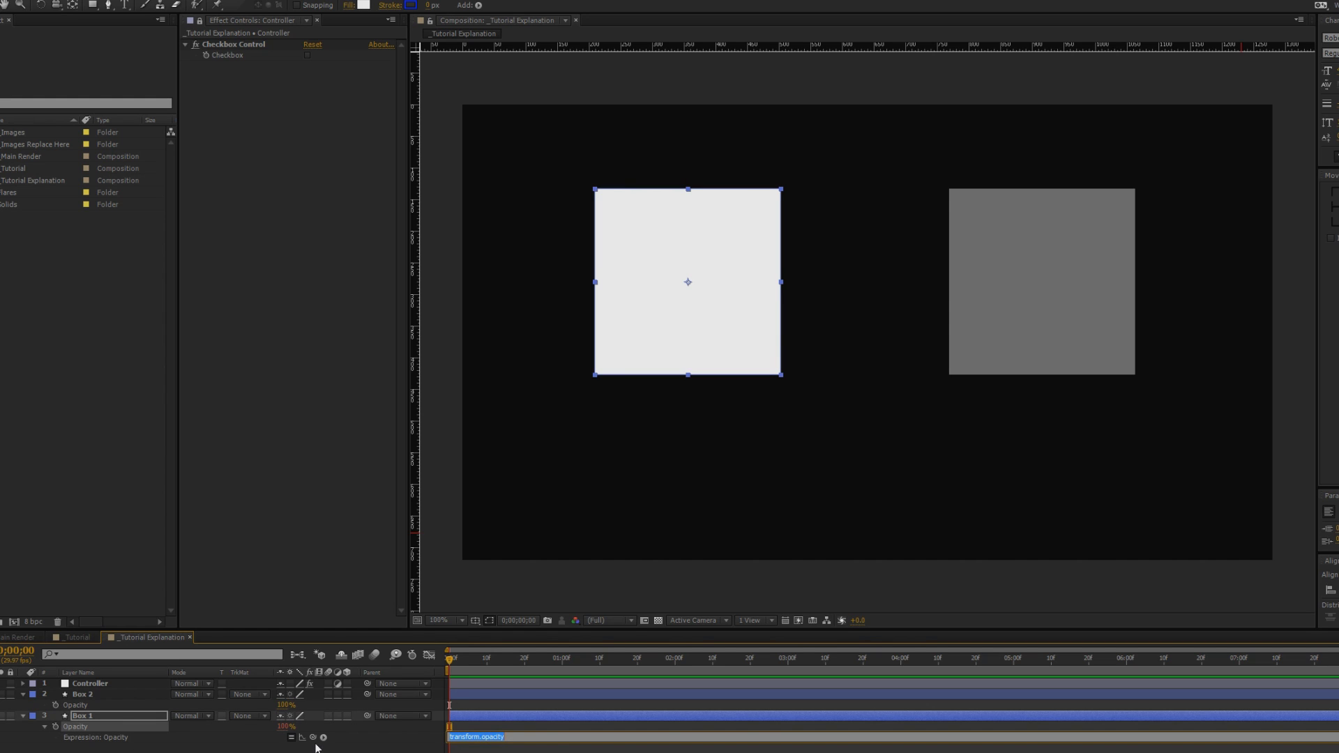
drag(313, 737, 233, 58)
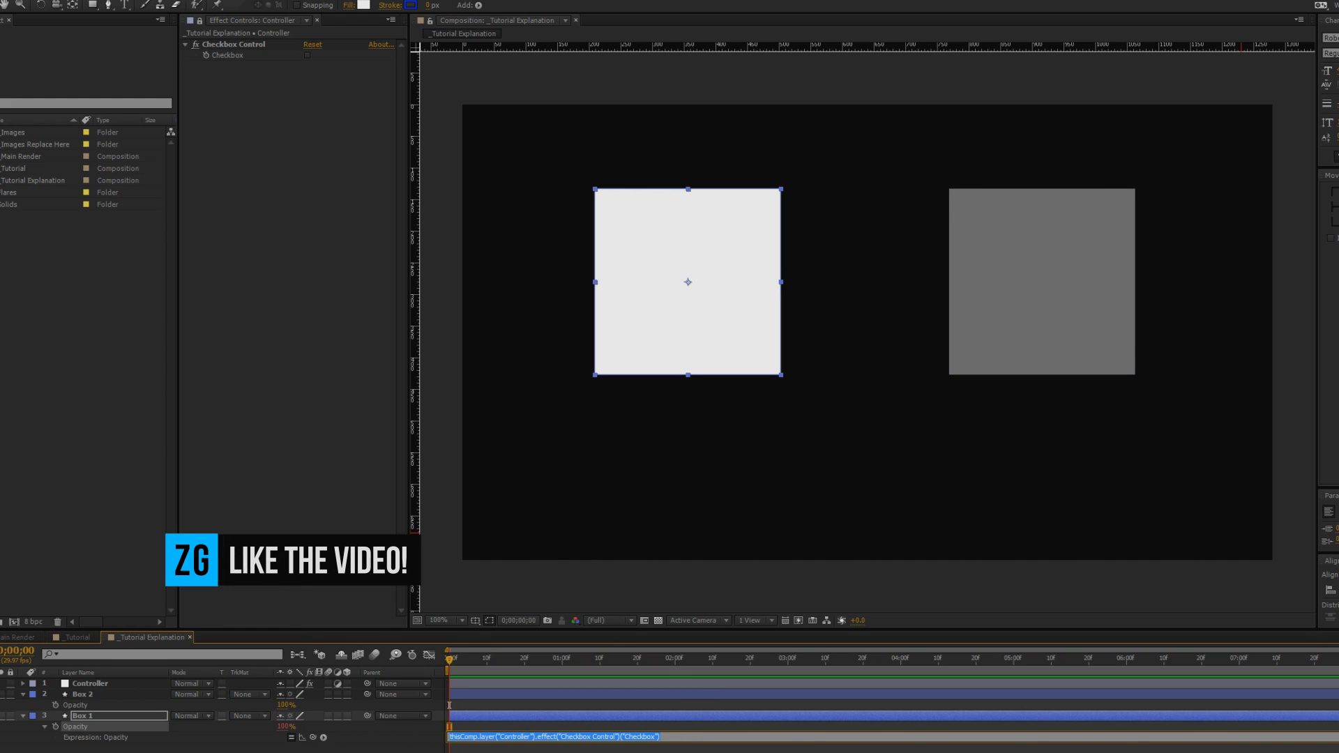
click(449, 706)
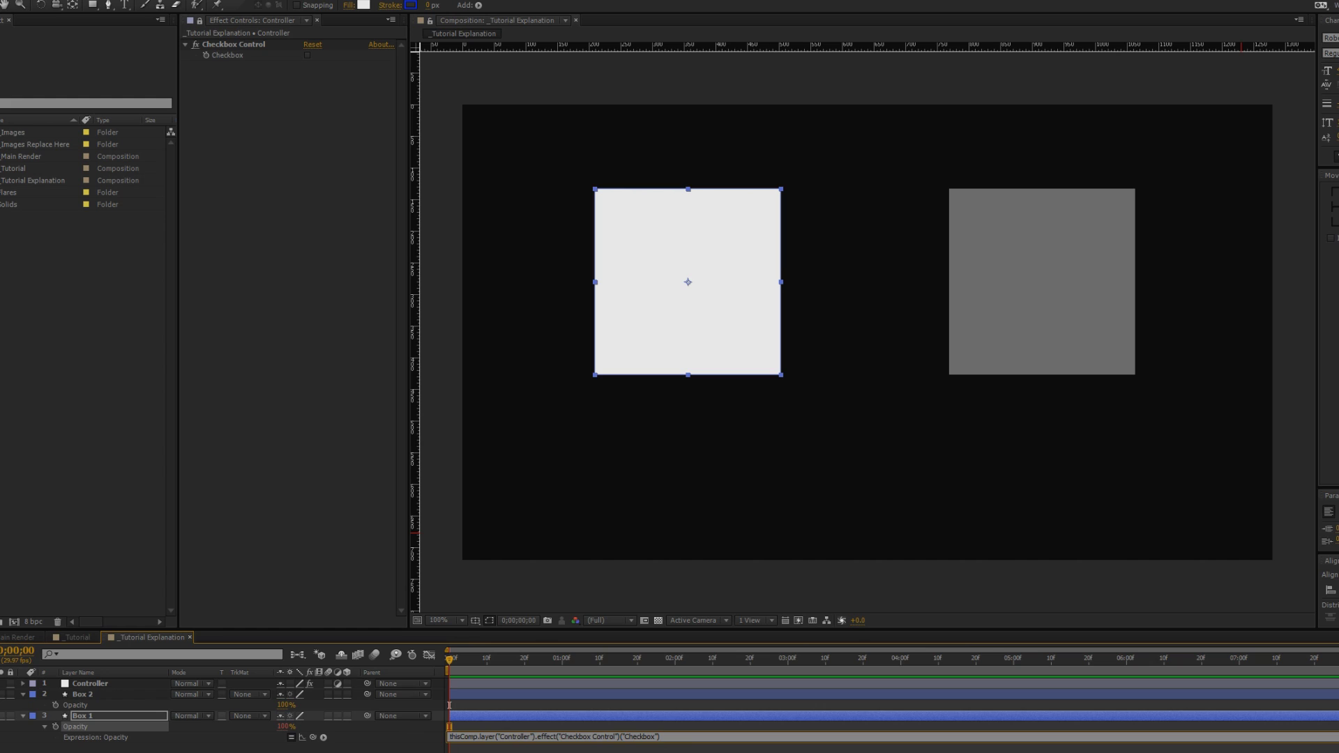
text(if()
key(KP_Enter)
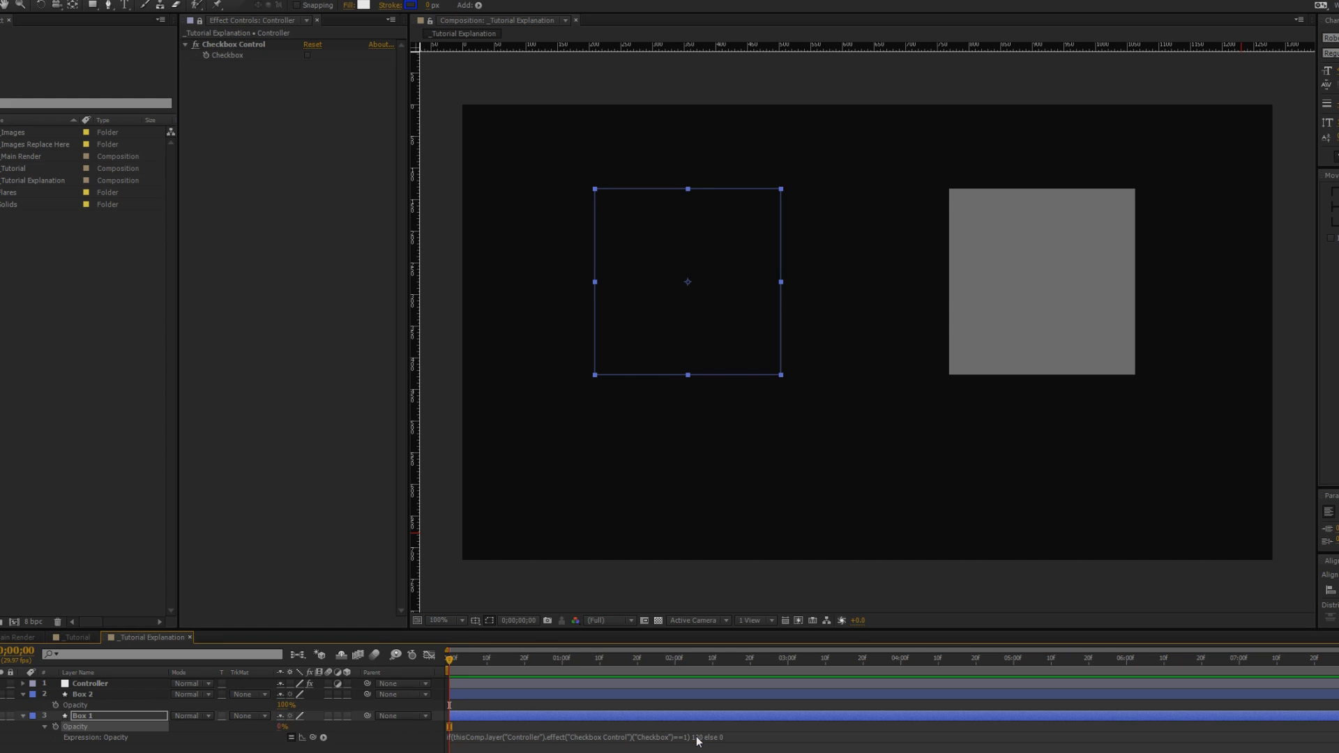
click(698, 740)
key(KP_Enter)
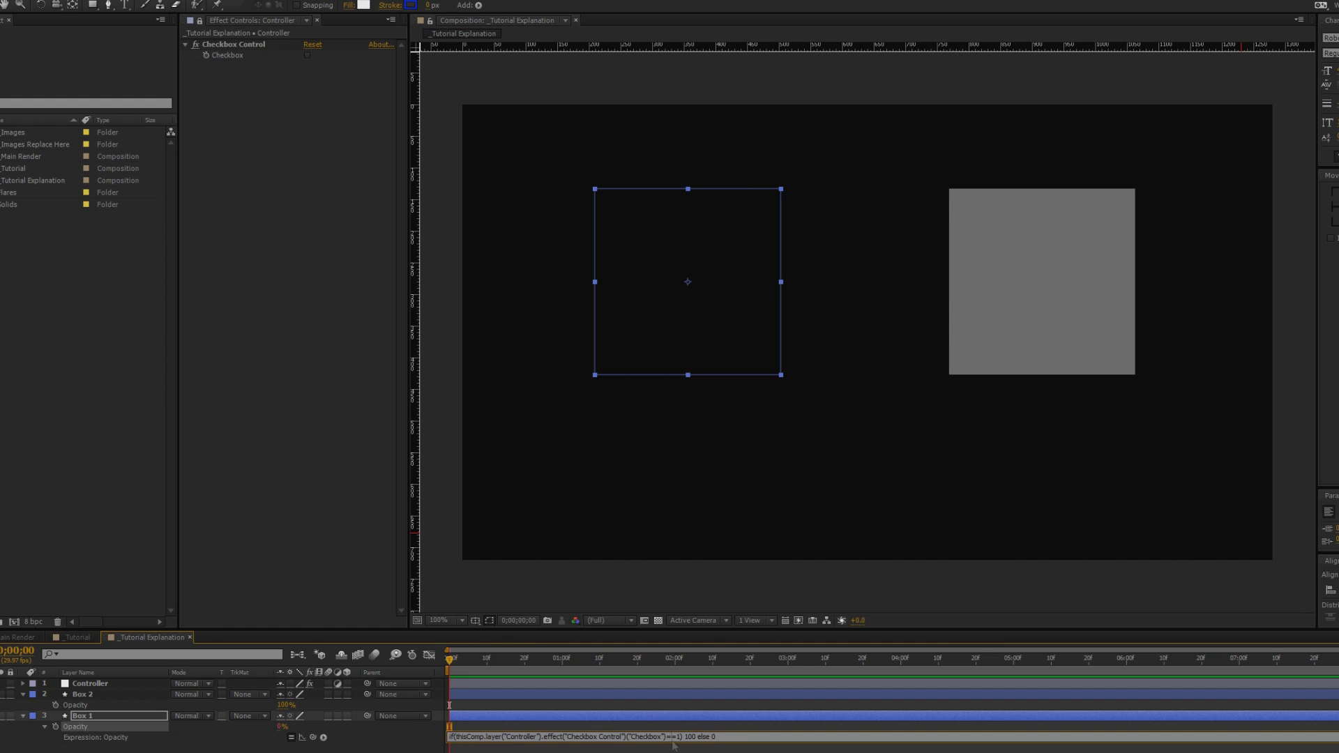
key(F2)
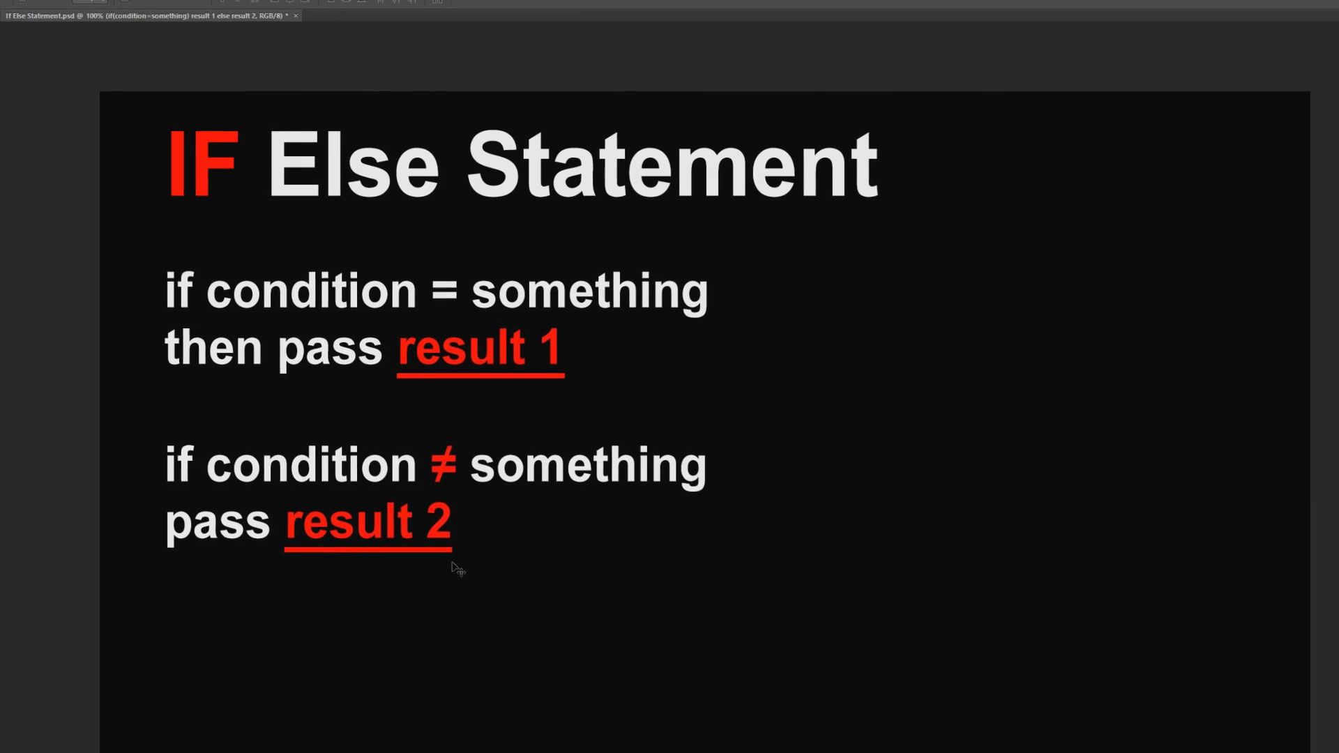
Unhide the statement layers and add a second '=' so the line reads condition==something.
click(1232, 241)
click(1234, 254)
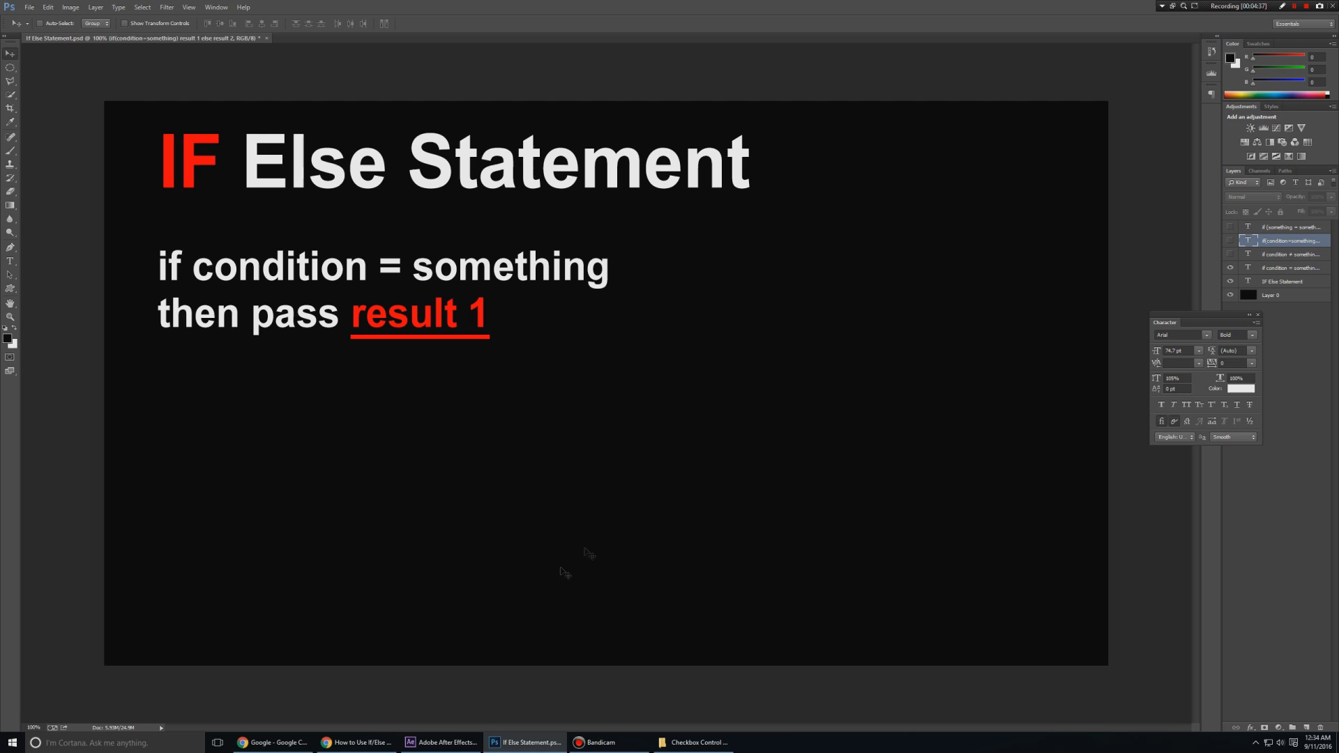
click(1230, 254)
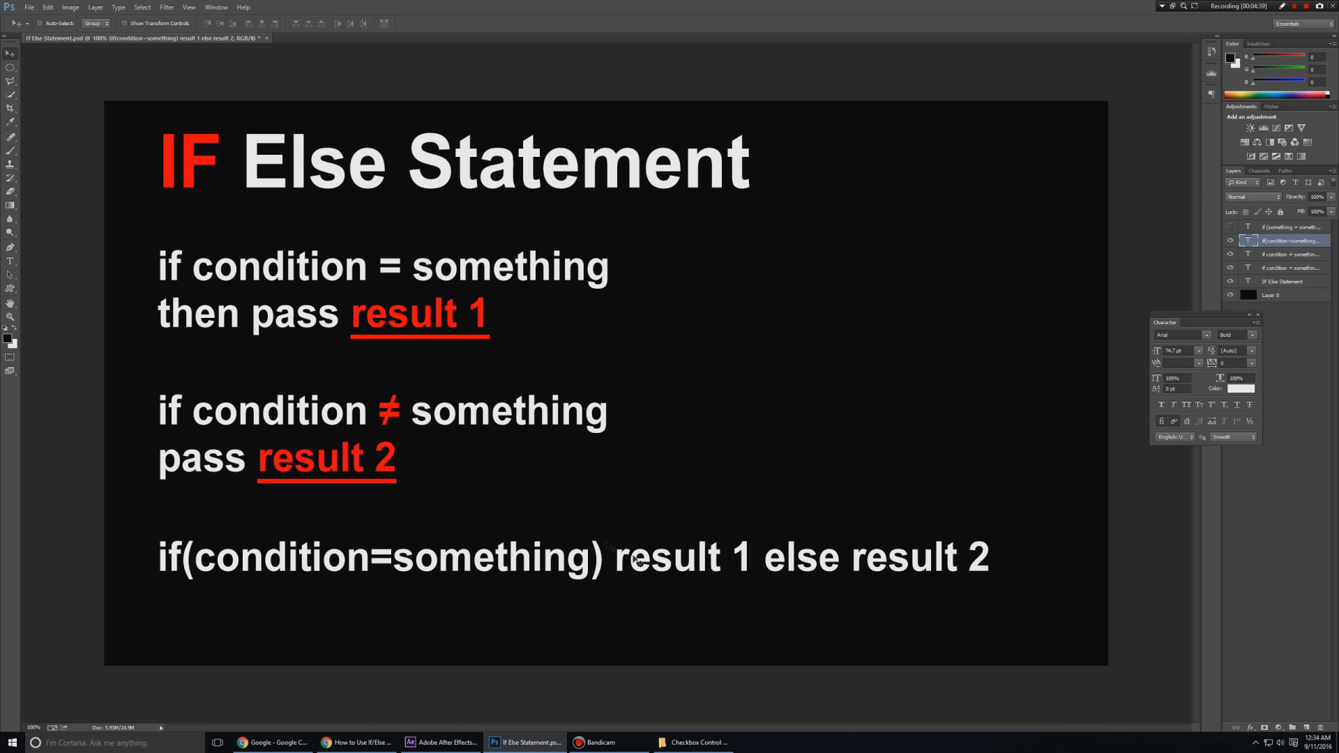
key(t)
click(389, 556)
text(=)
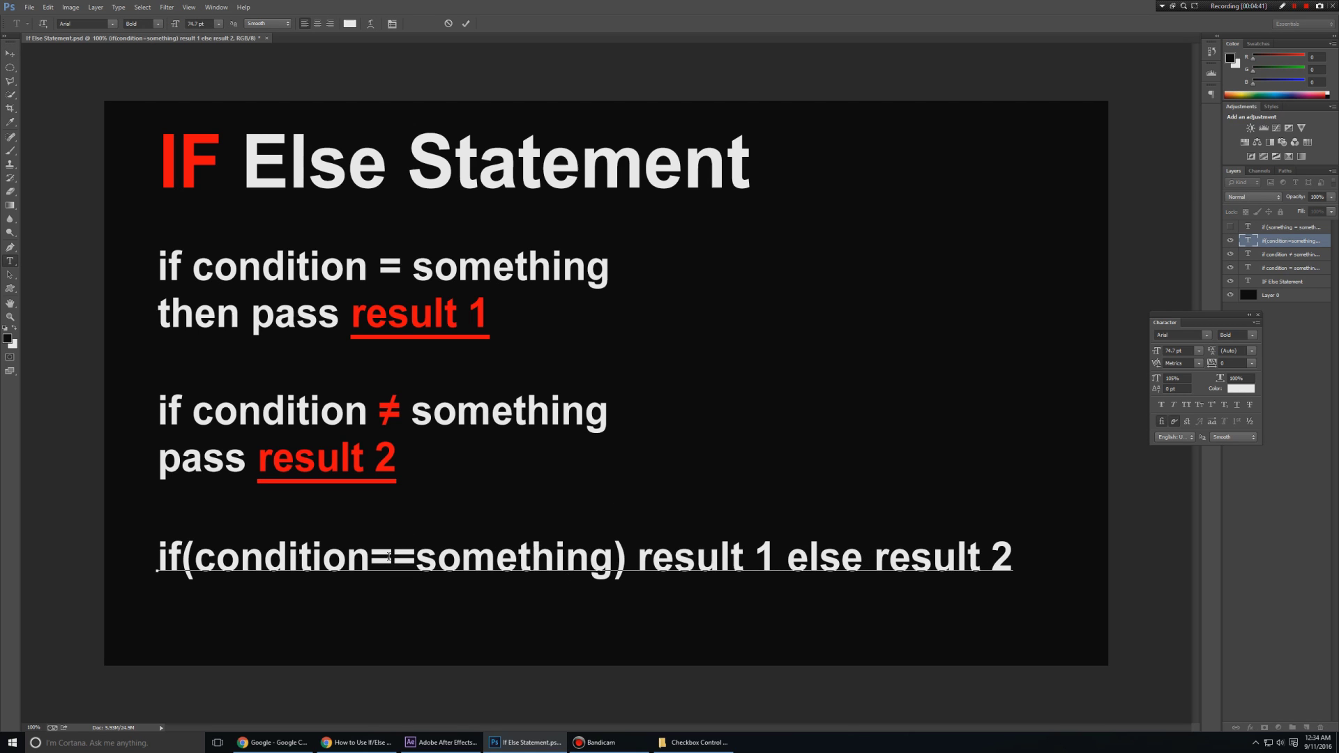
key(ctrl+Return)
key(v)
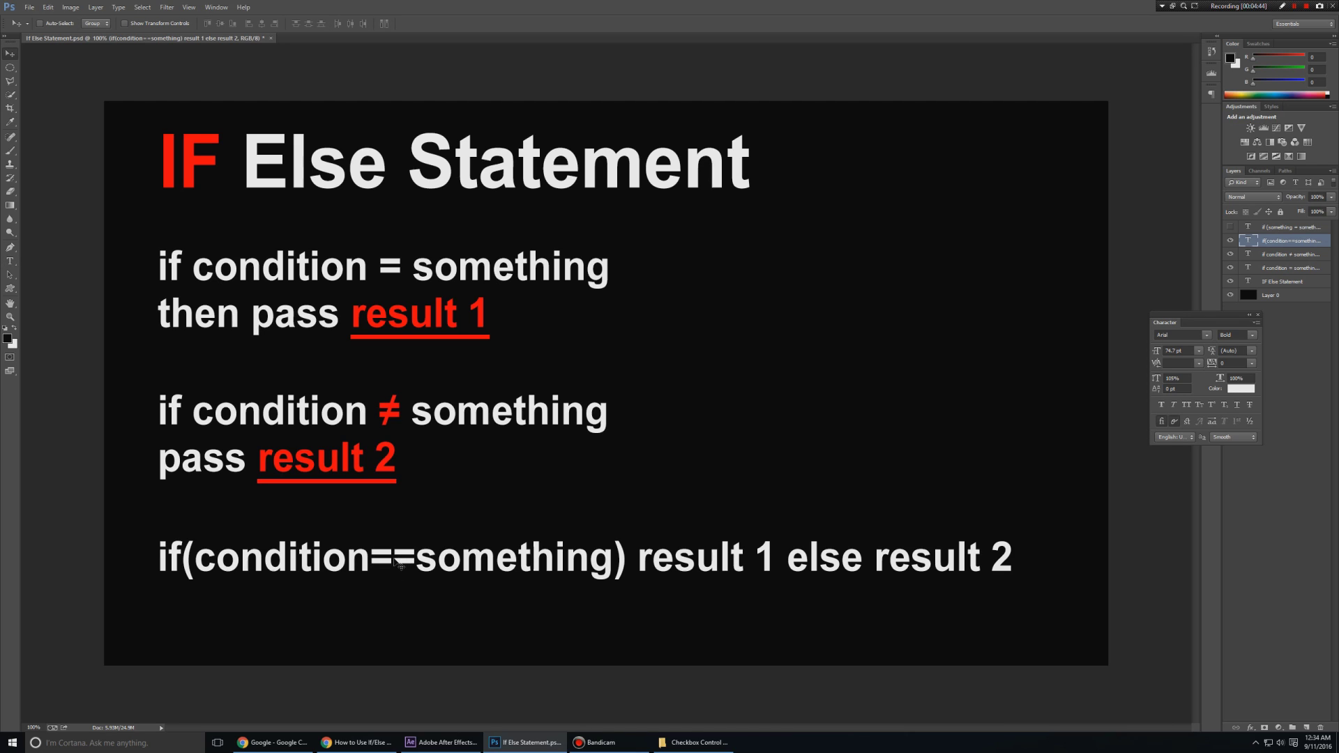
Re-enter the bottom line's text and highlight the '==' in condition==something.
key(t)
drag(394, 558, 415, 561)
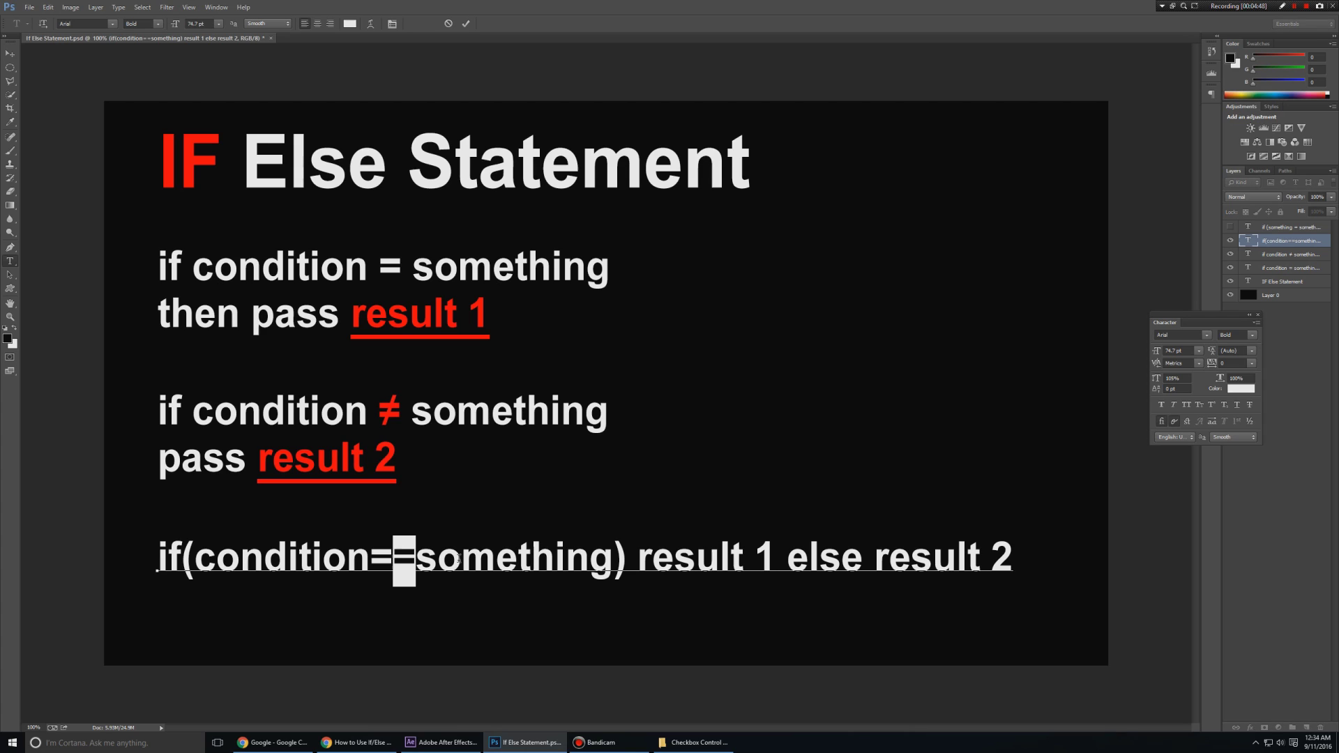
double_click(257, 547)
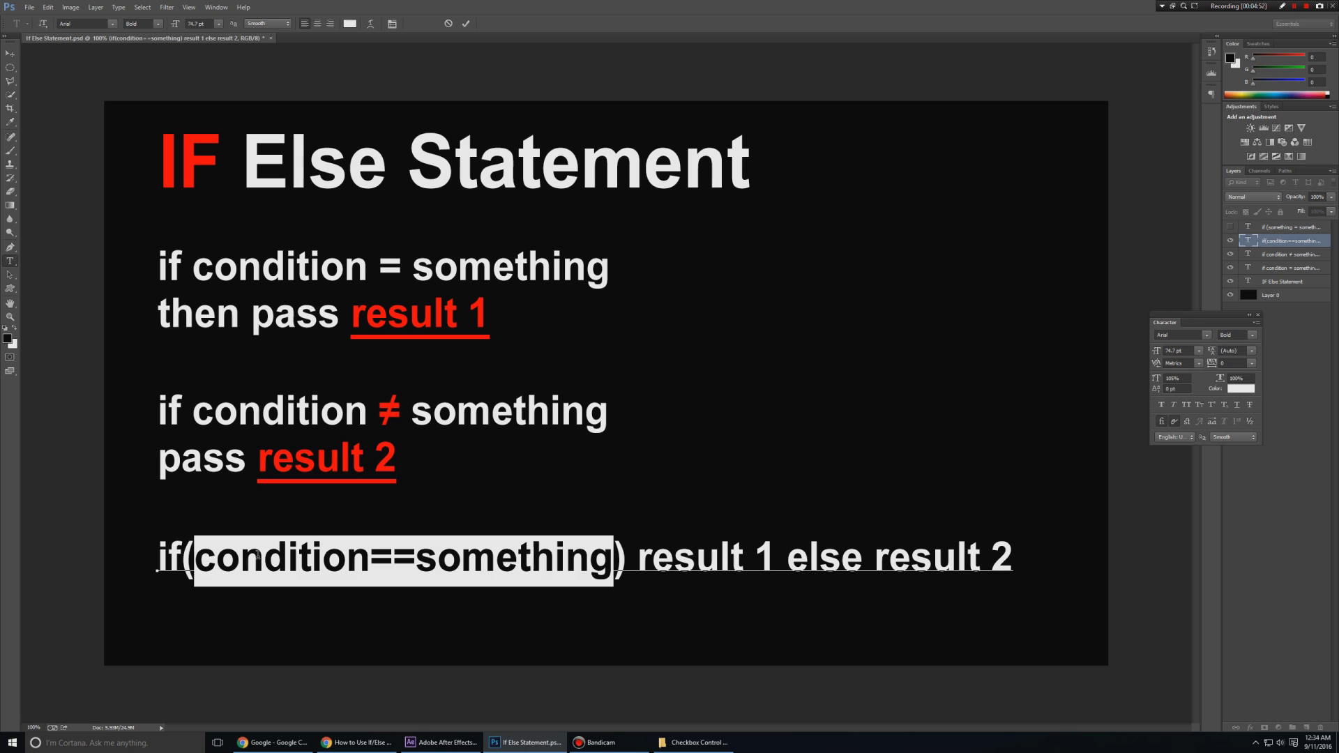
drag(412, 552, 368, 554)
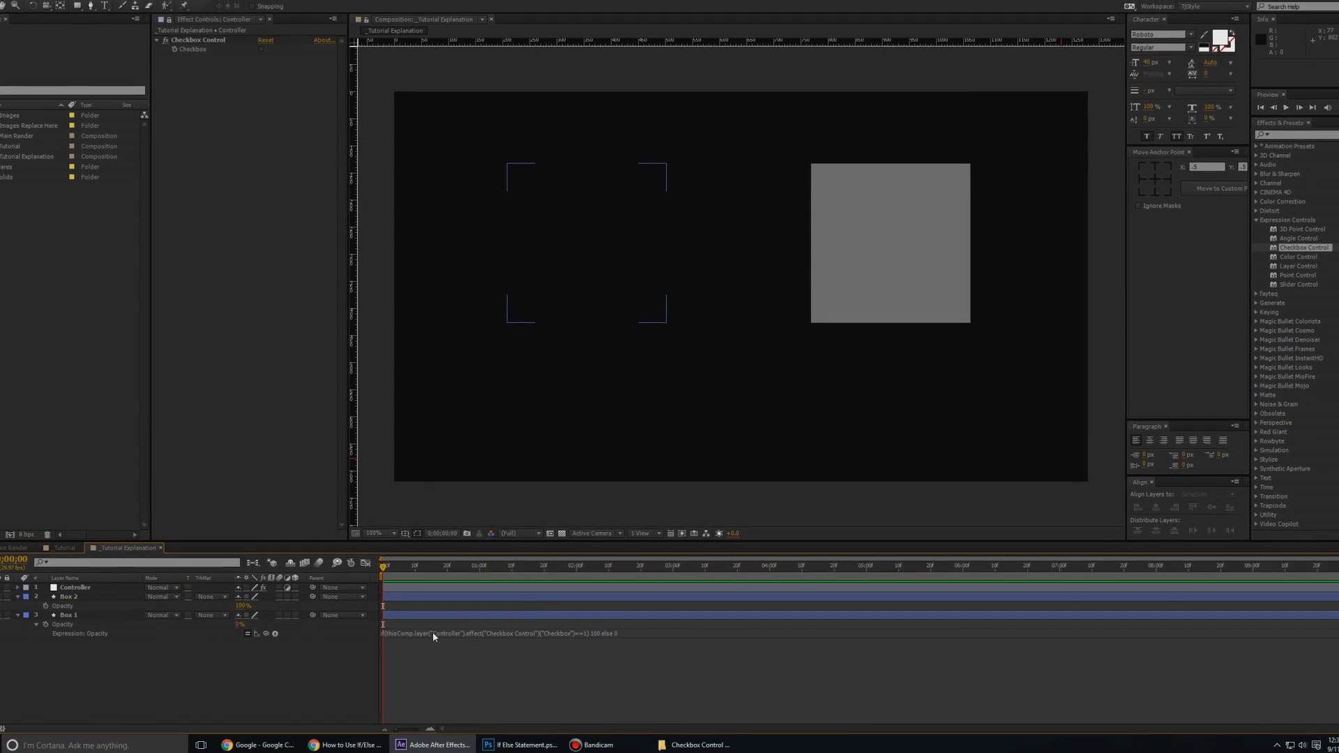
Paste Box 1's Opacity expression onto Box 2 and change its ending to 0 else 100.
click(441, 635)
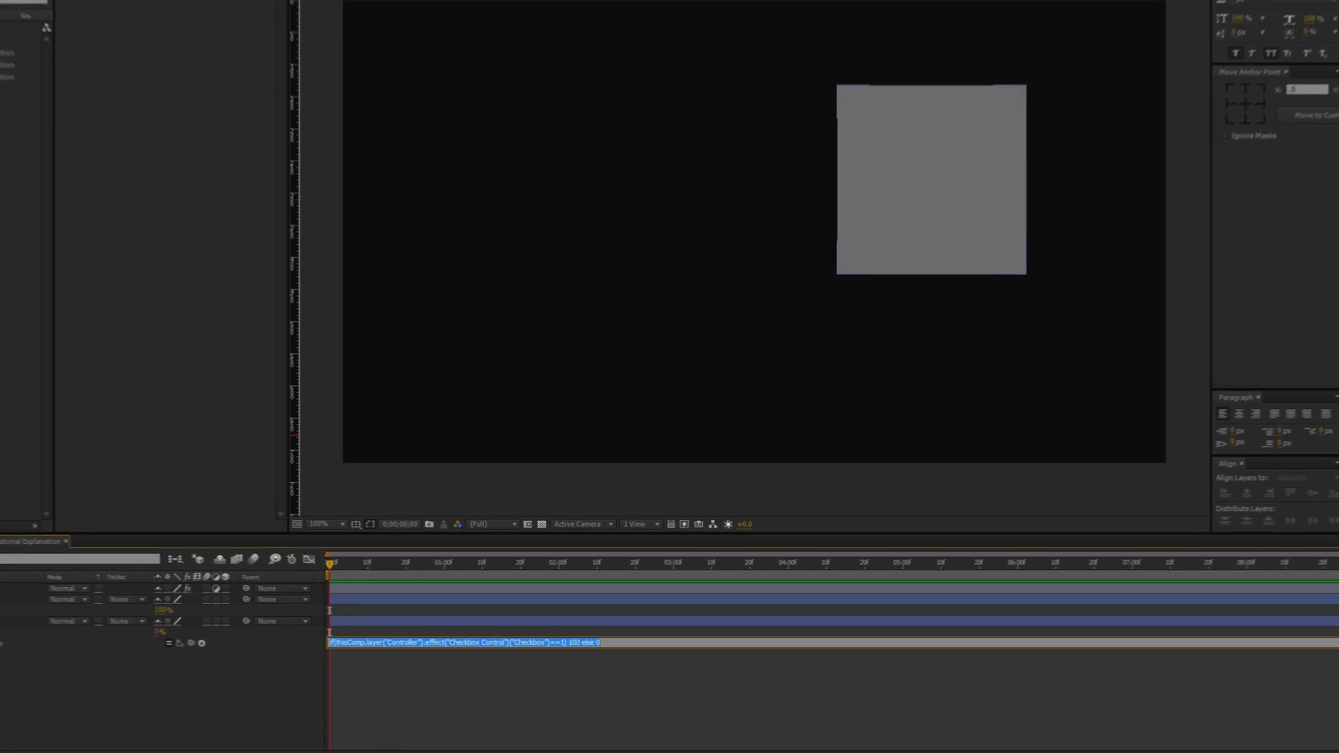
key(ctrl+c)
key(ctrl+v)
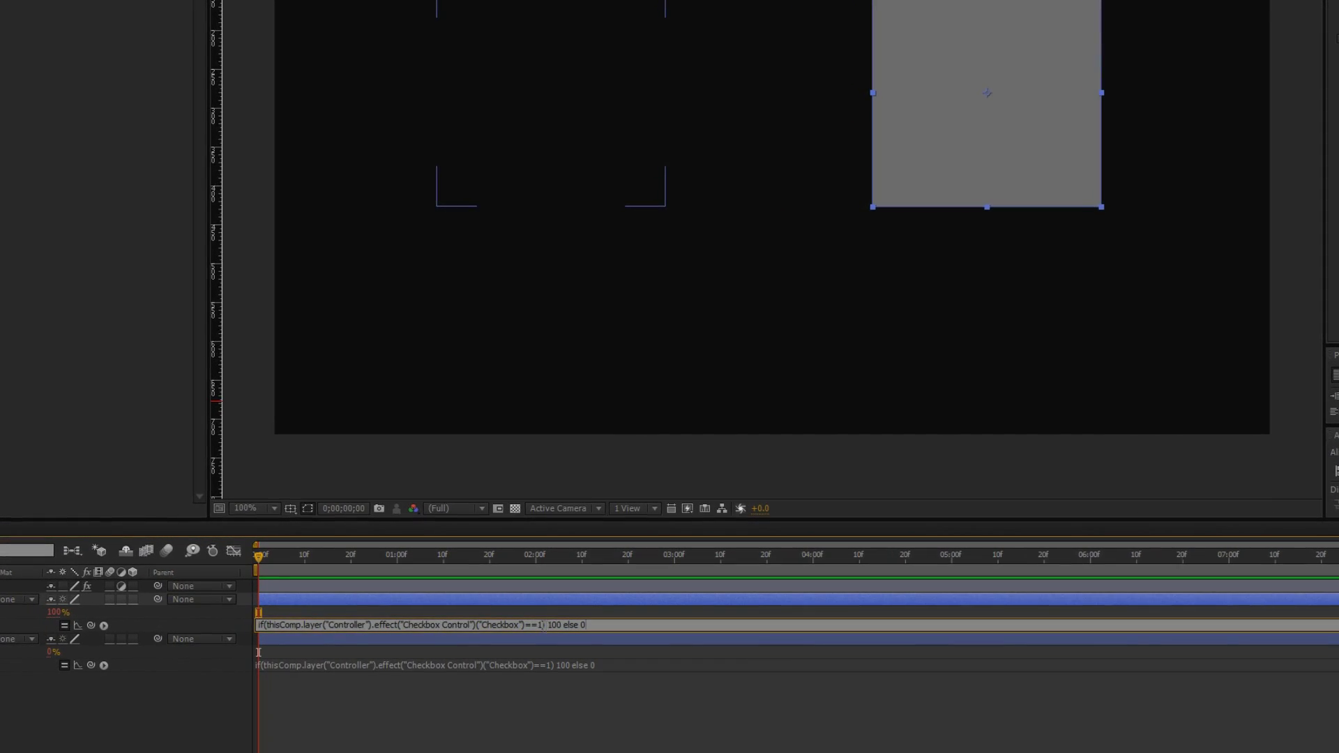
drag(547, 626, 678, 623)
text(0)
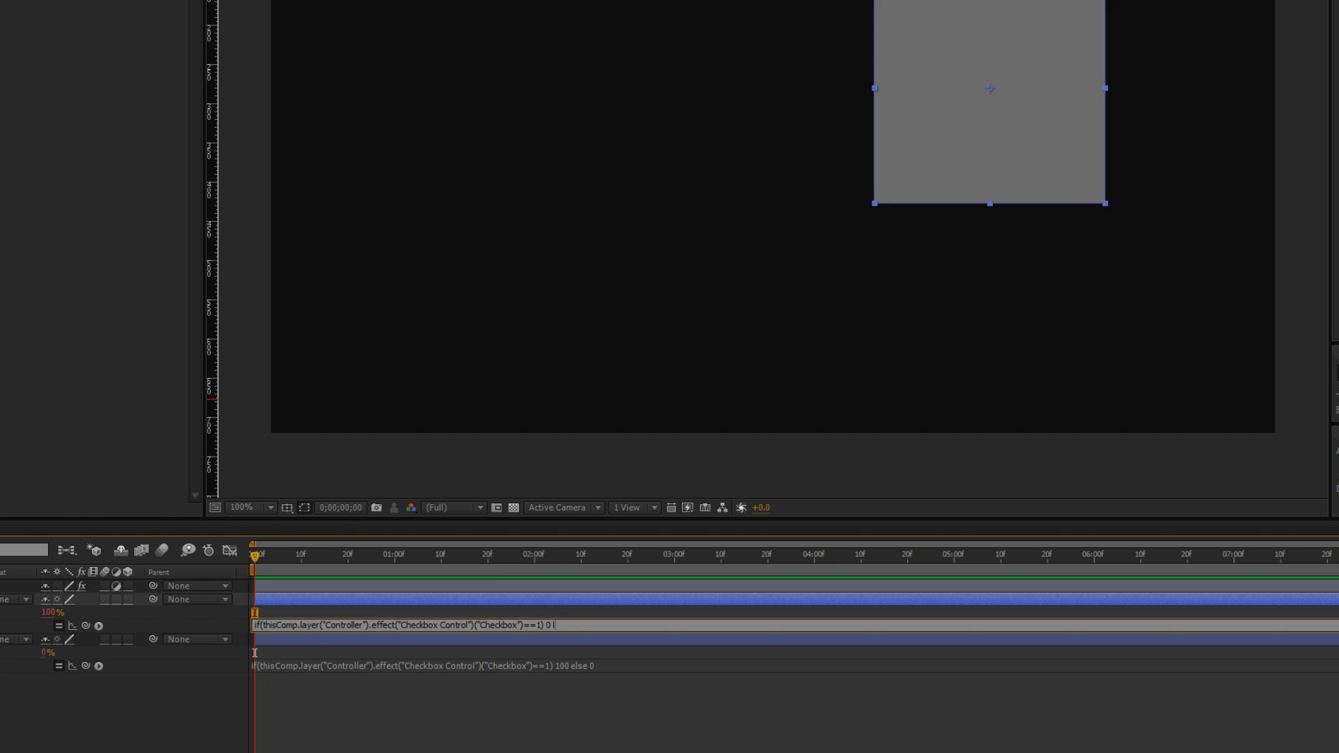
text( else 100)
key(KP_Enter)
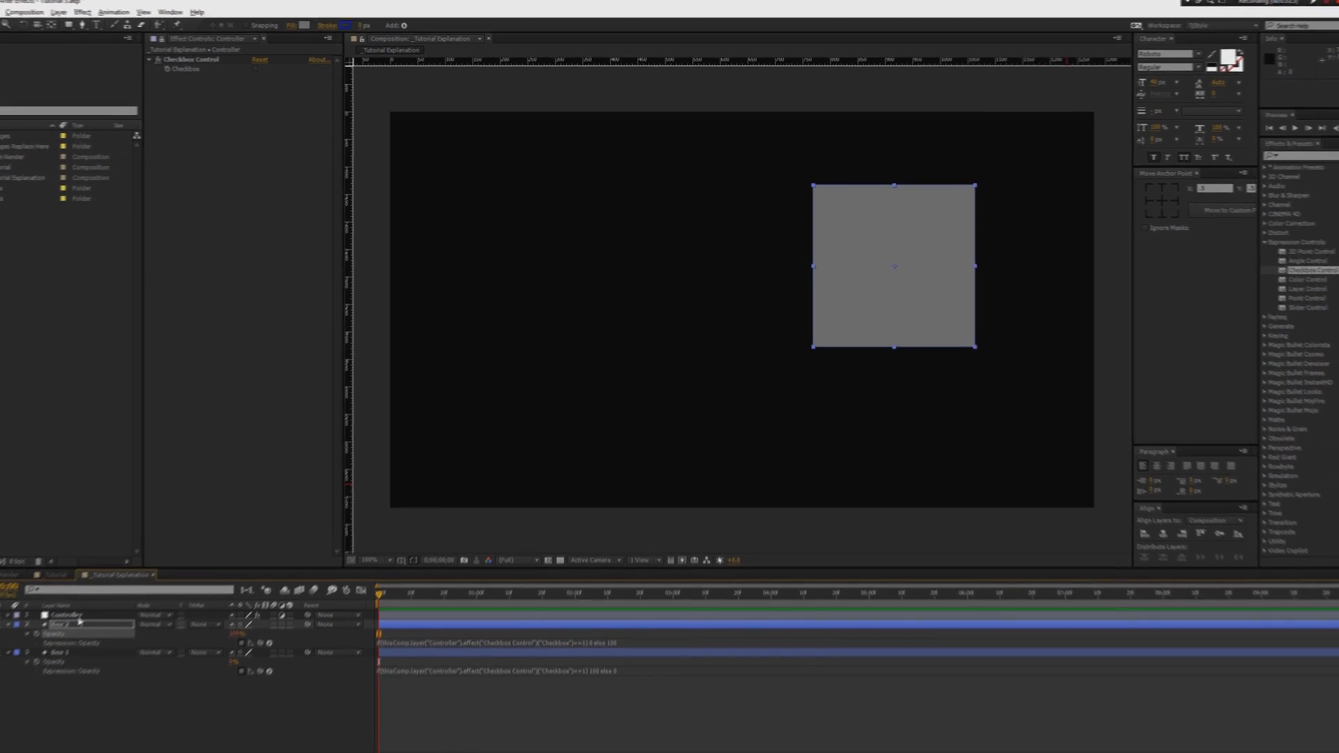
click(79, 620)
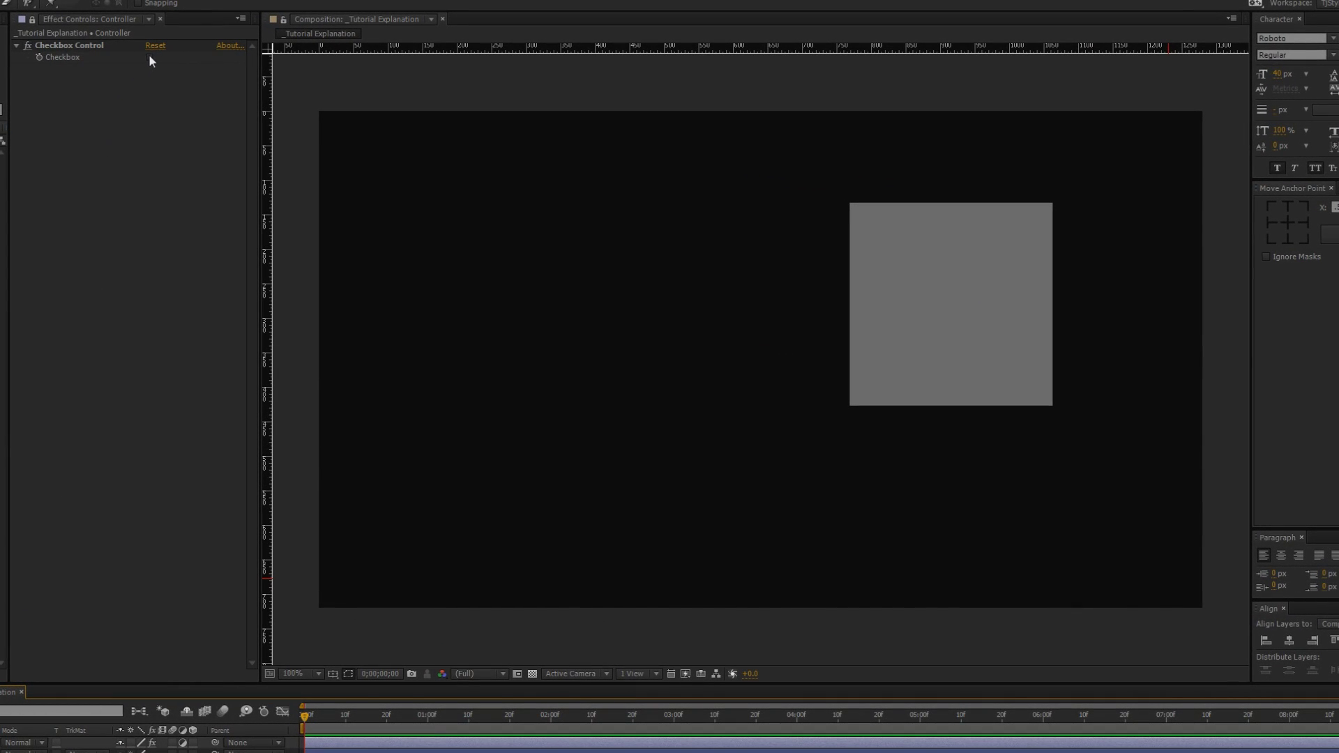
click(150, 56)
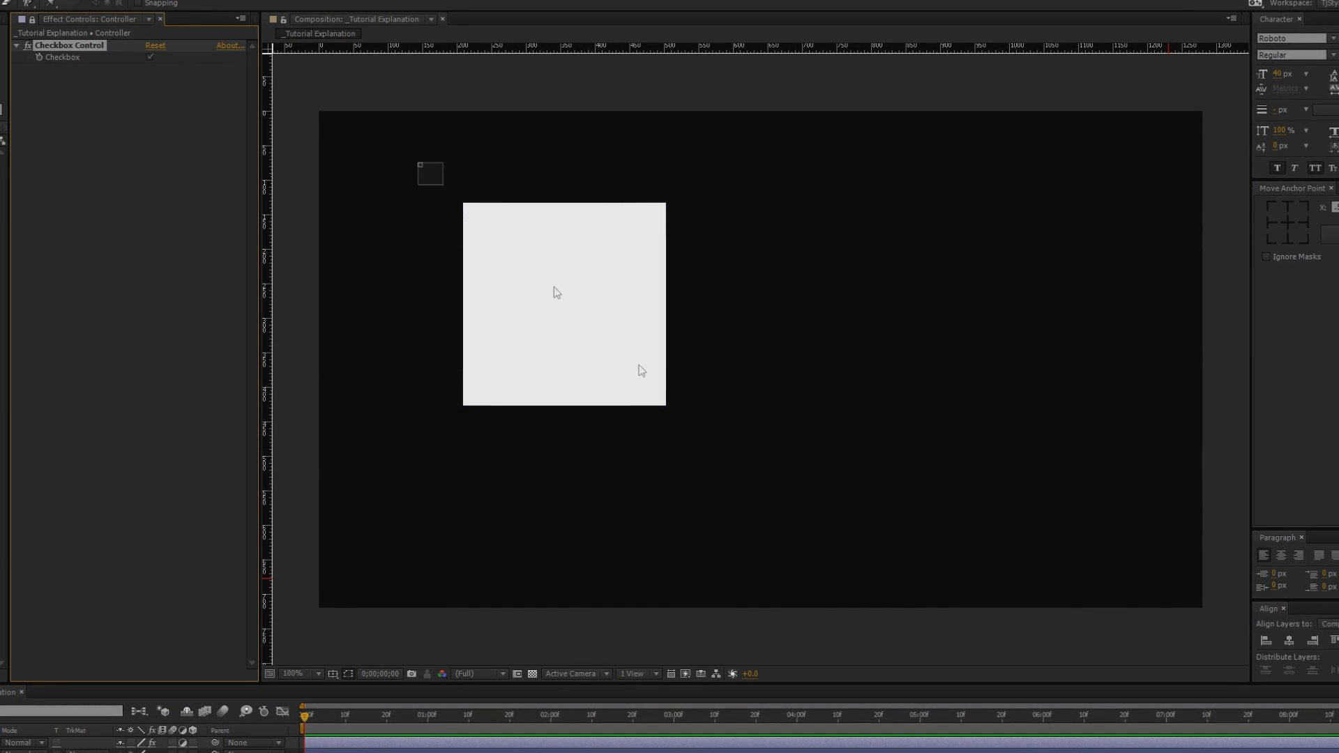
drag(642, 371, 733, 460)
key(q)
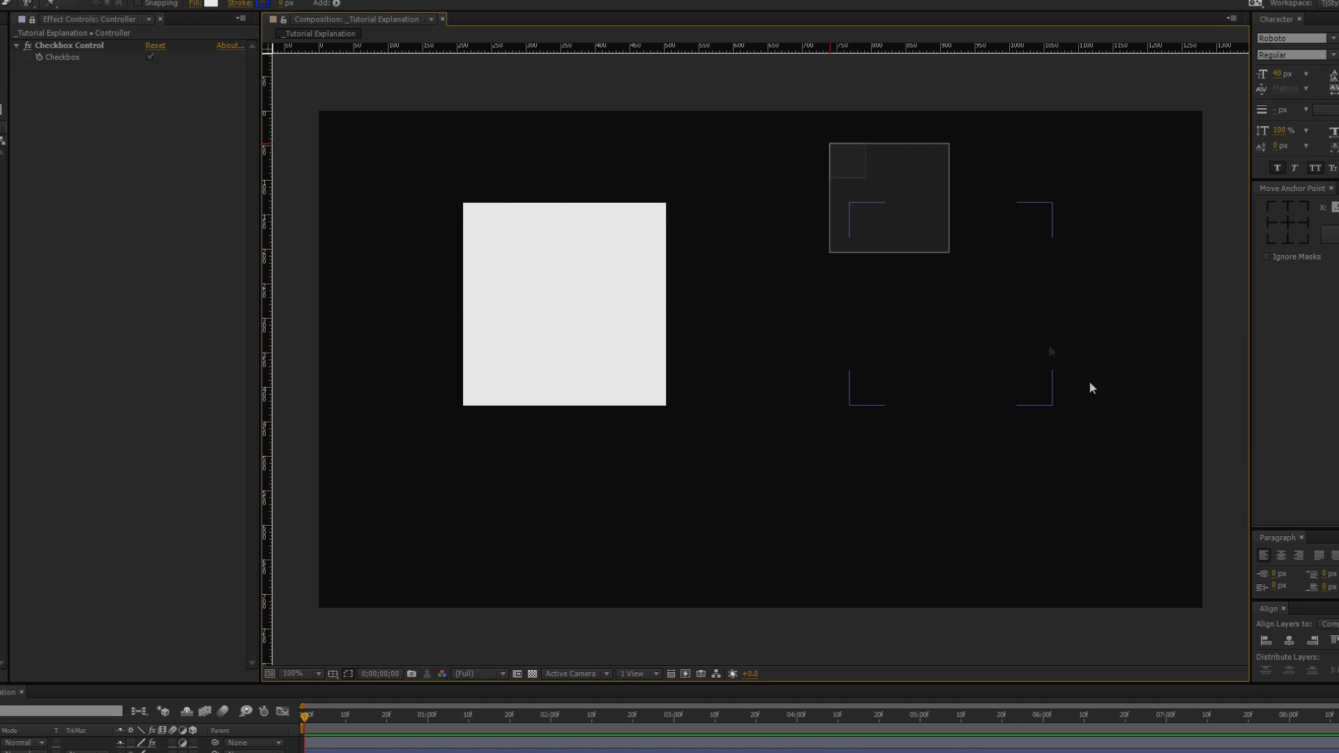
drag(1092, 388, 1136, 452)
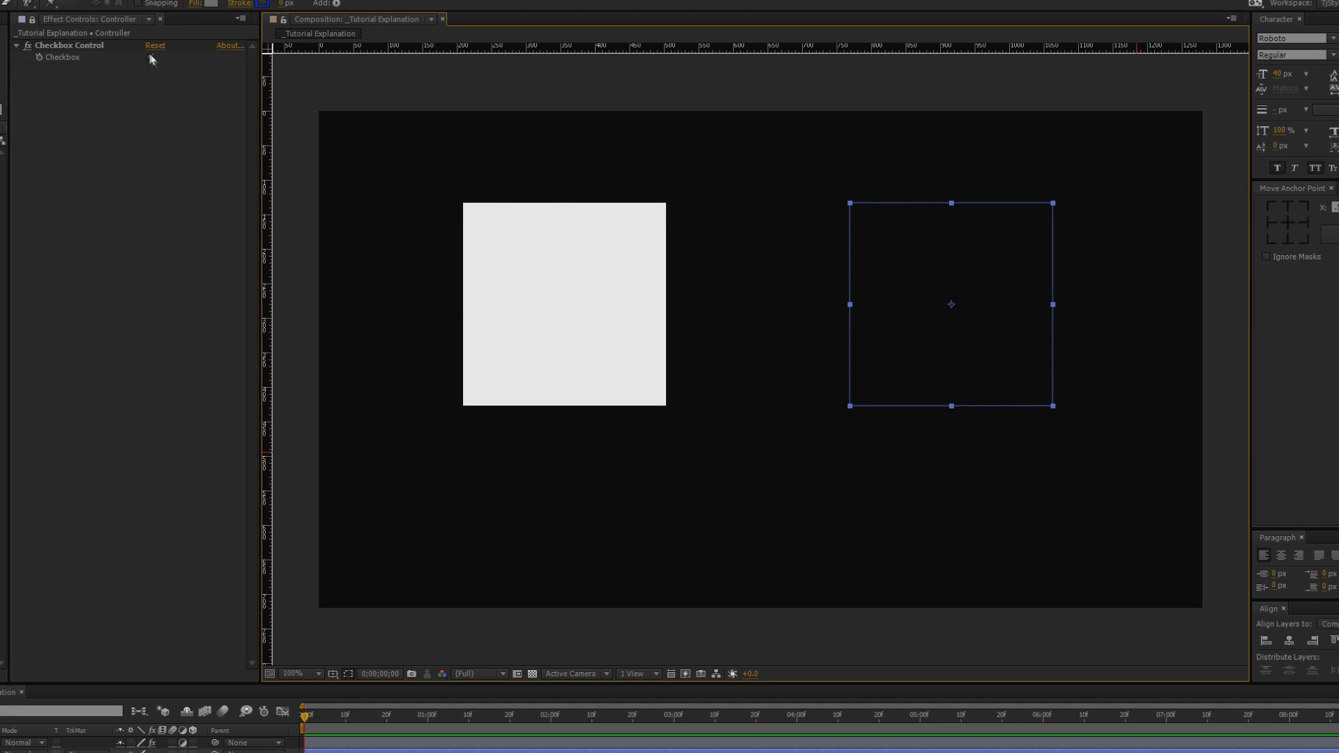
click(149, 56)
drag(776, 129, 1117, 457)
drag(667, 141, 333, 579)
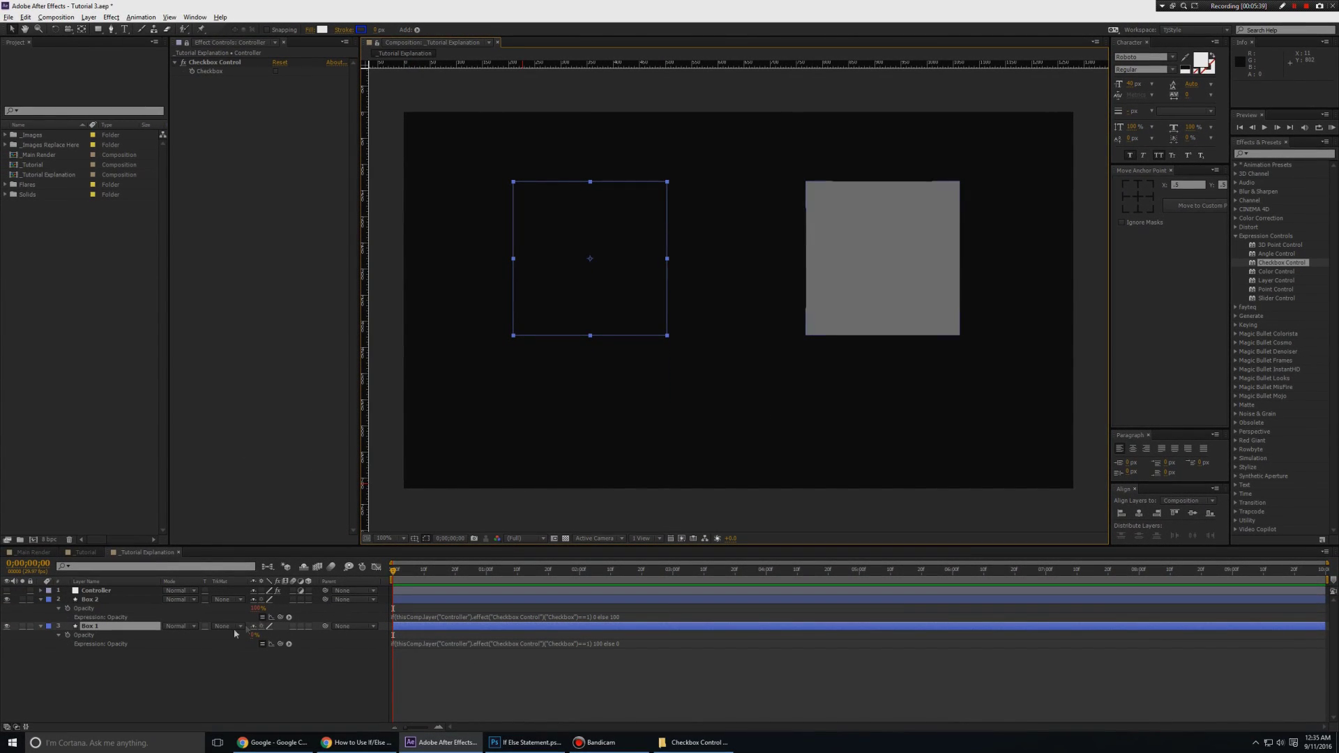
click(195, 671)
key(u)
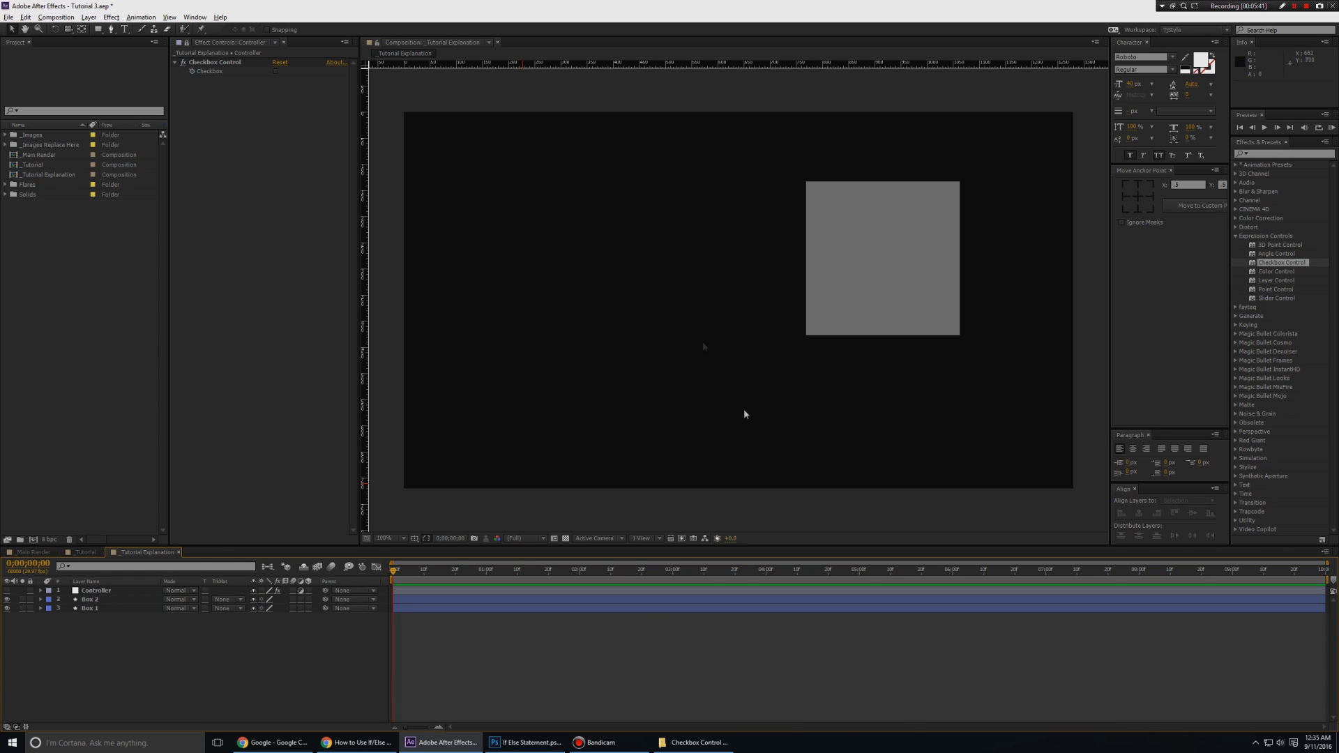
drag(726, 148, 442, 403)
click(153, 618)
click(526, 743)
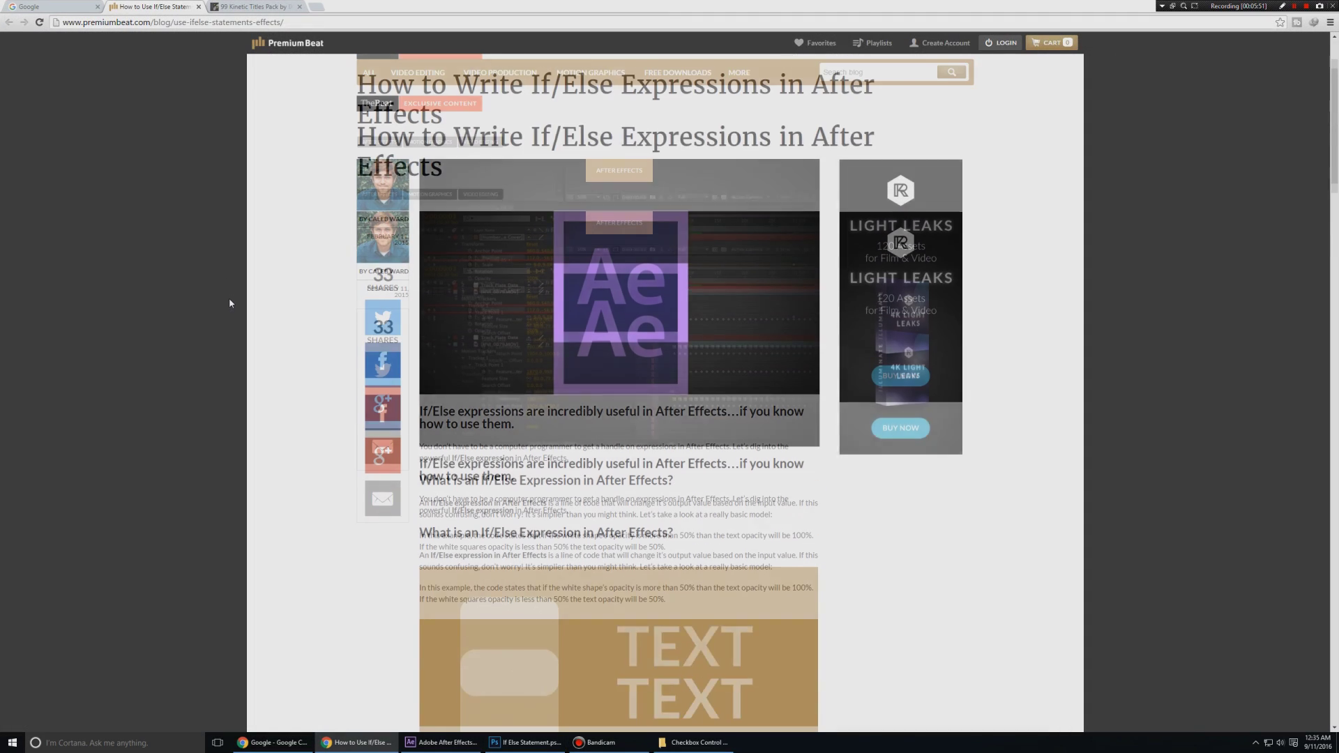
scroll(228, 299, up, 2)
scroll(278, 296, down, 6)
scroll(194, 353, down, 3)
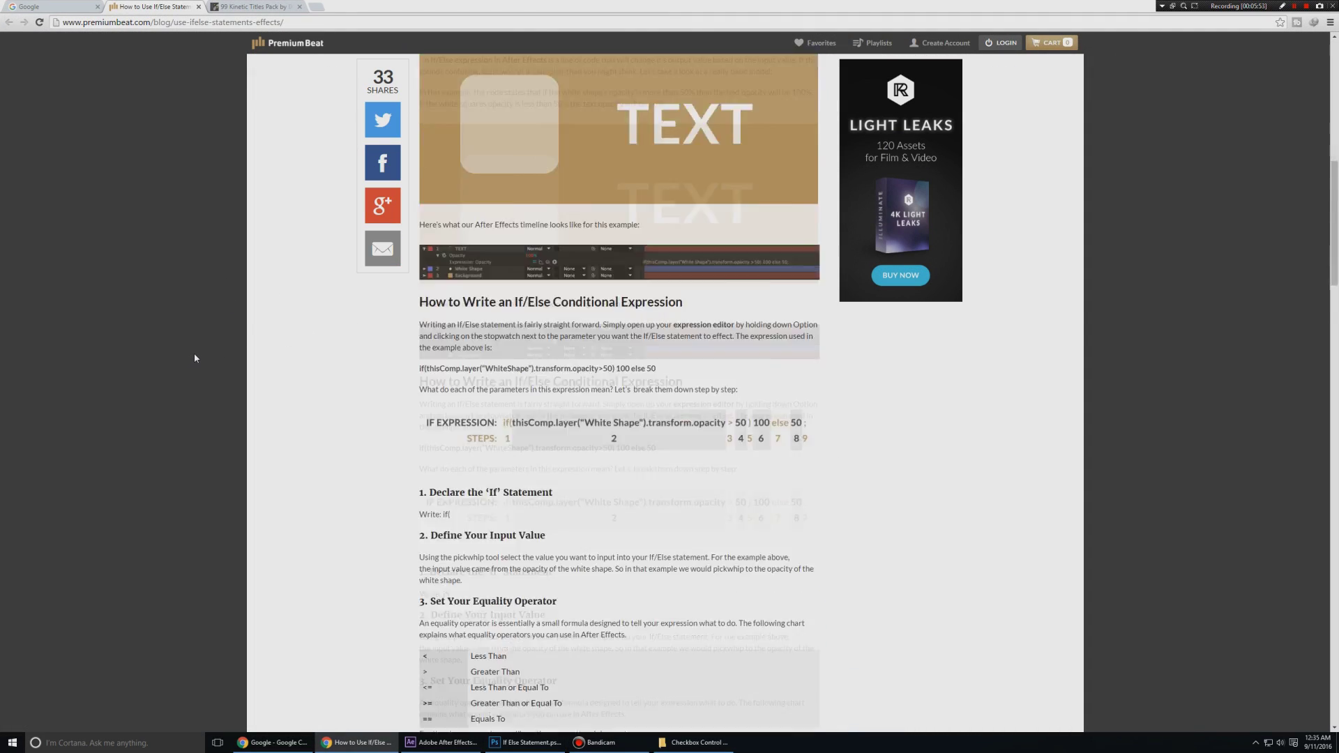
scroll(193, 358, down, 2)
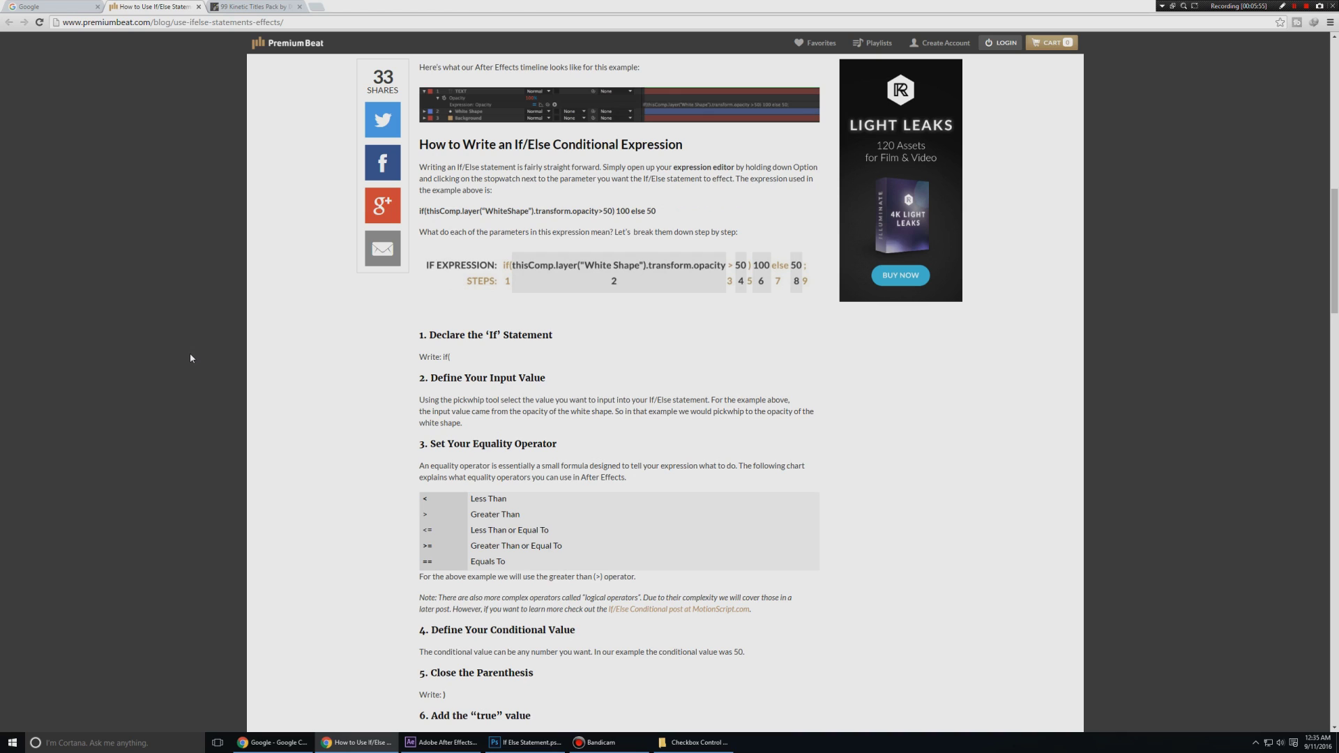
click(370, 743)
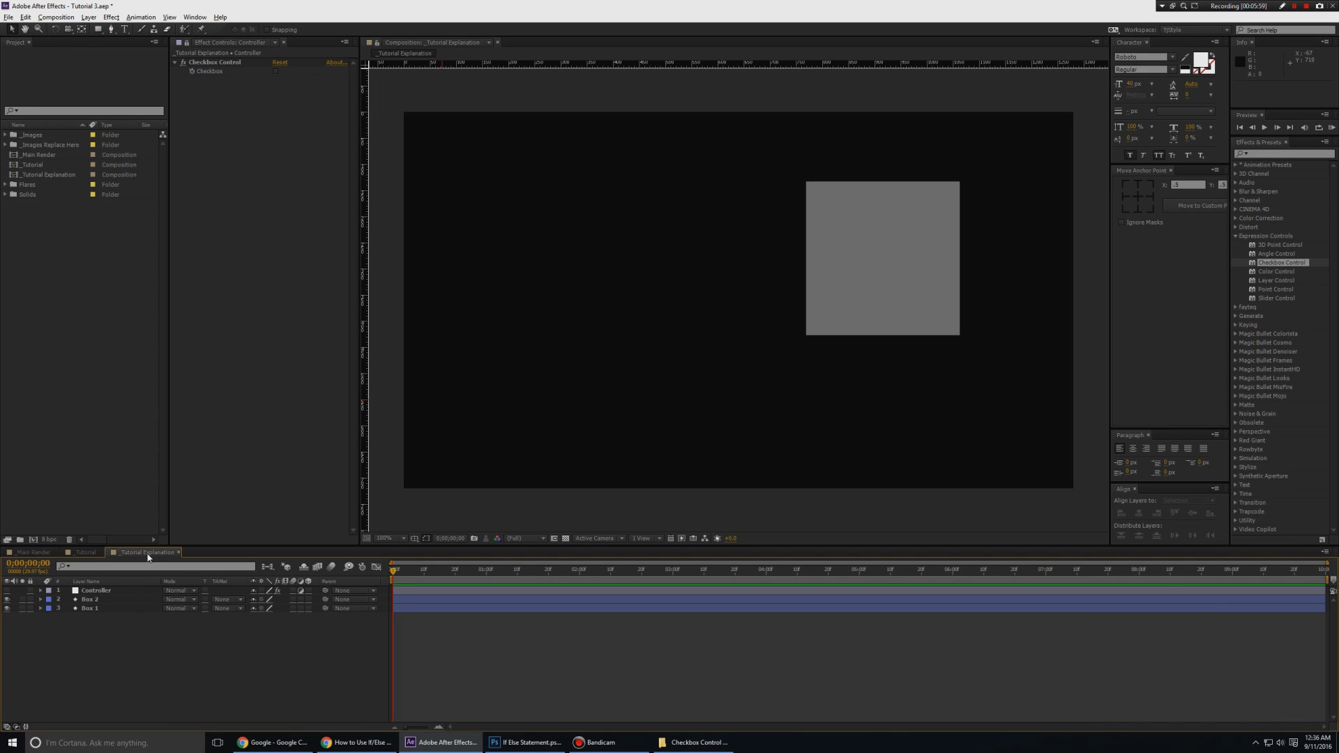
In the _Tutorial comp, start the work area at 4 seconds and scrub to the Parallax Slideshow title.
key(shift+comma)
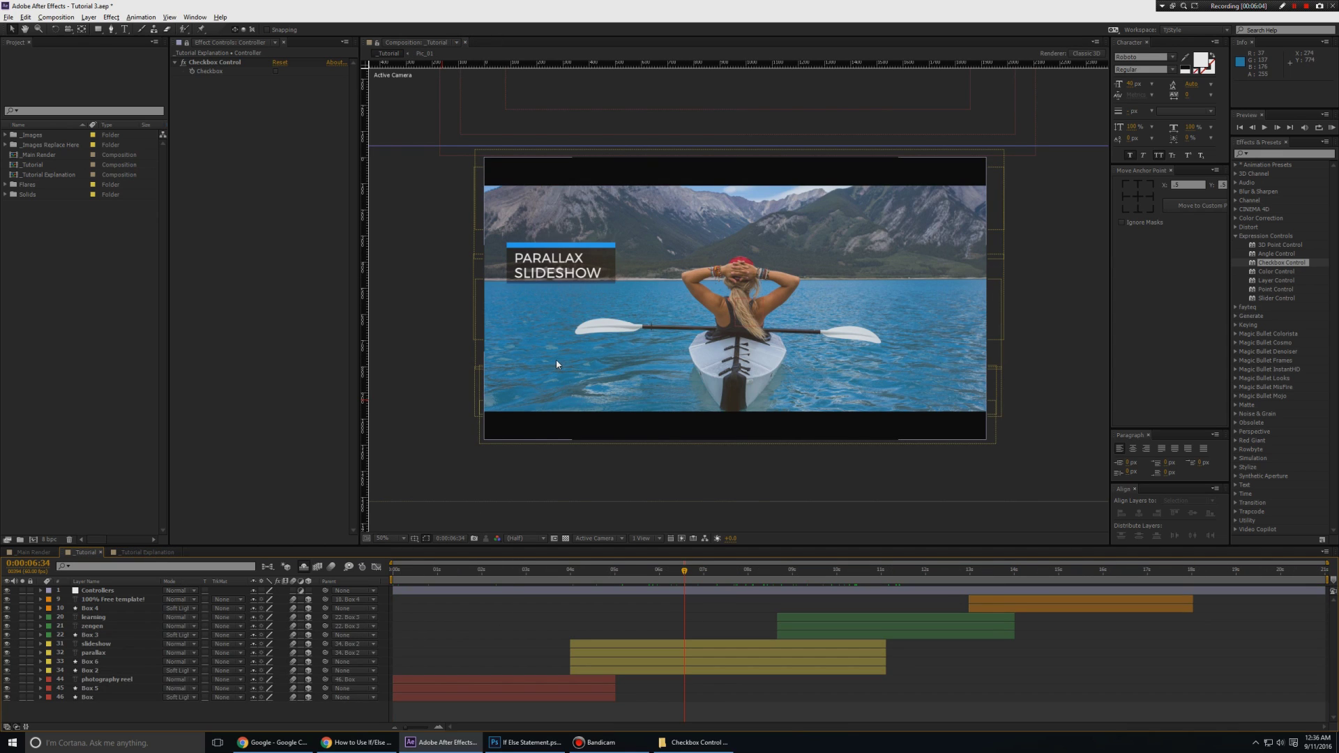
click(574, 583)
key(b)
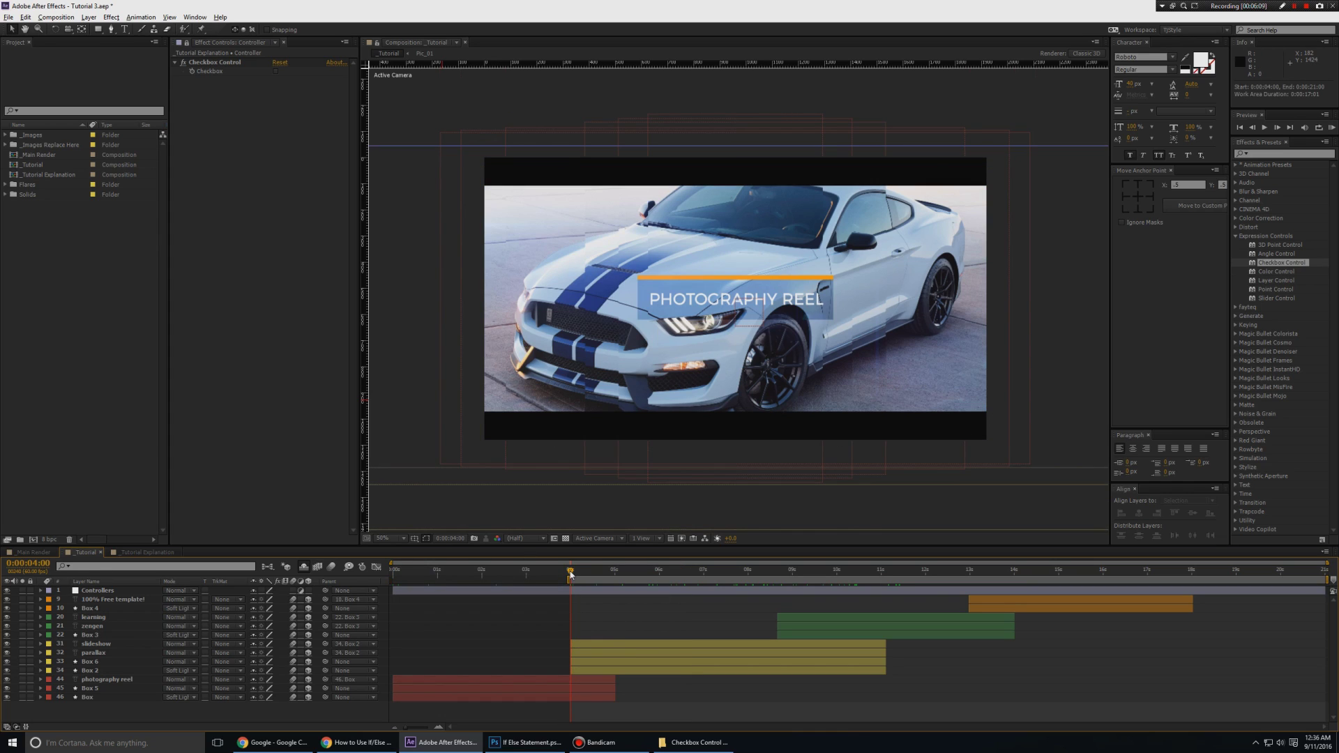
drag(574, 584, 693, 599)
Select the Controllers layer and toggle its Checkbox Control in Effect Controls.
click(125, 592)
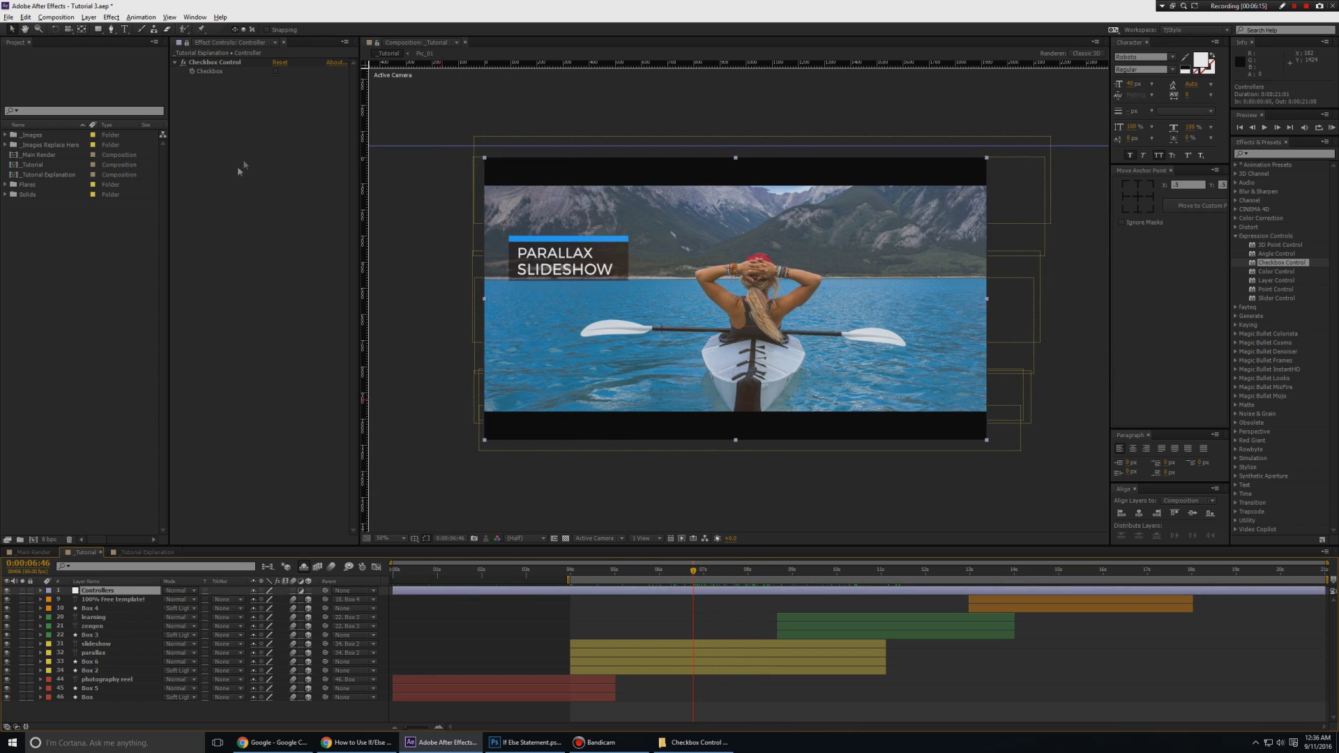
click(277, 73)
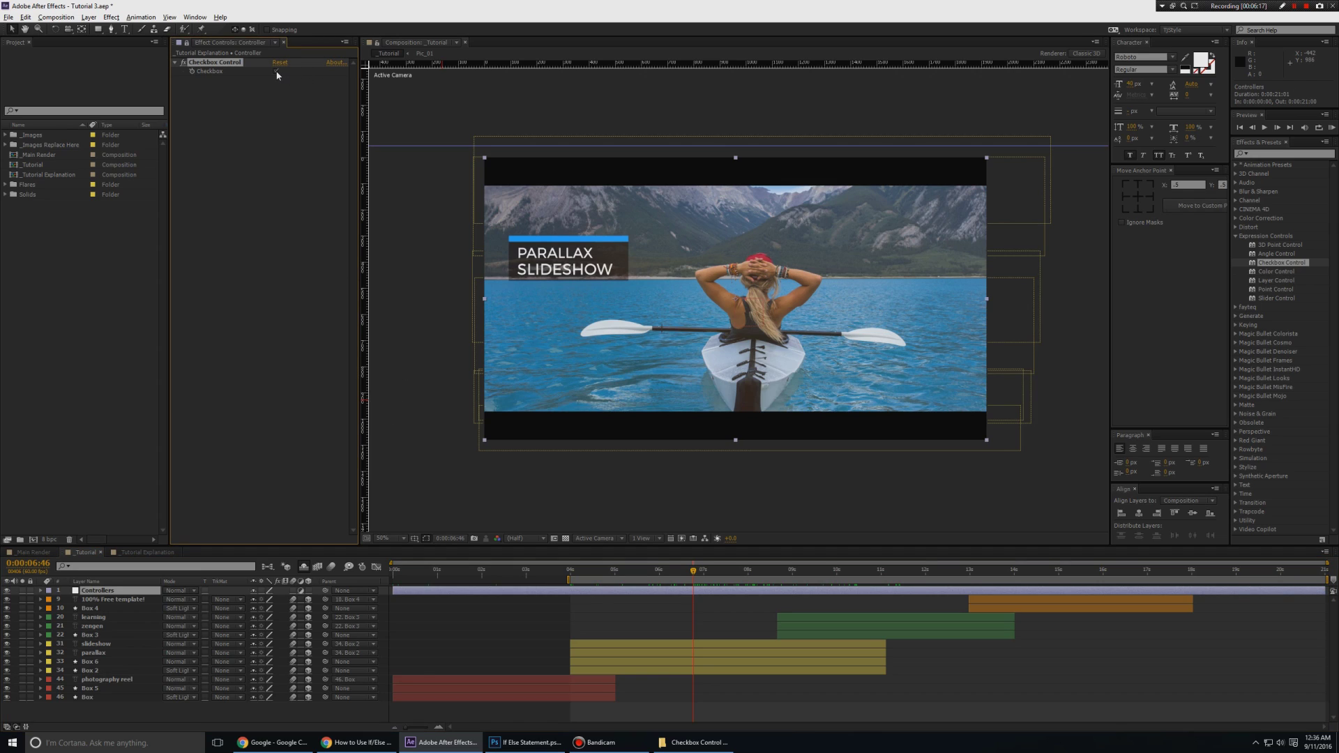
click(276, 71)
click(101, 593)
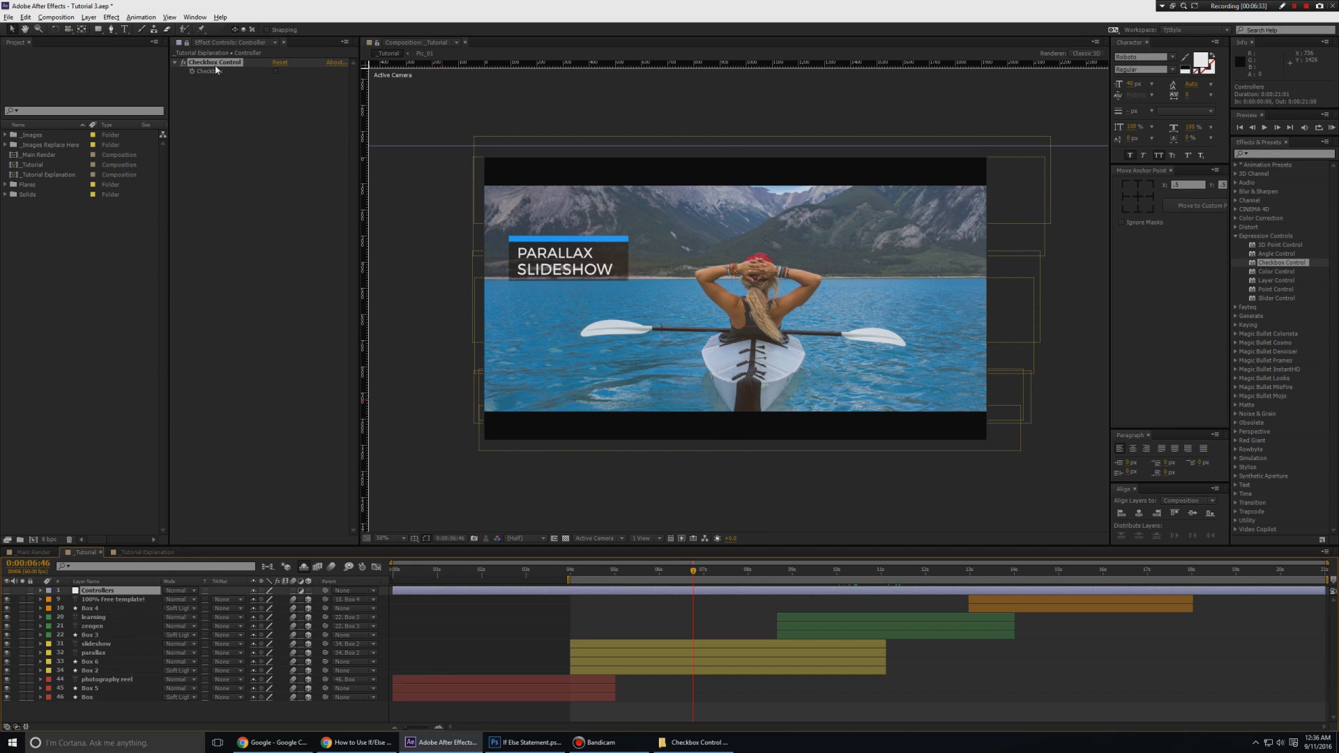
Apply Checkbox Control from Expression Controls to the Controllers layer and rename it 'Text On/Off'.
click(222, 113)
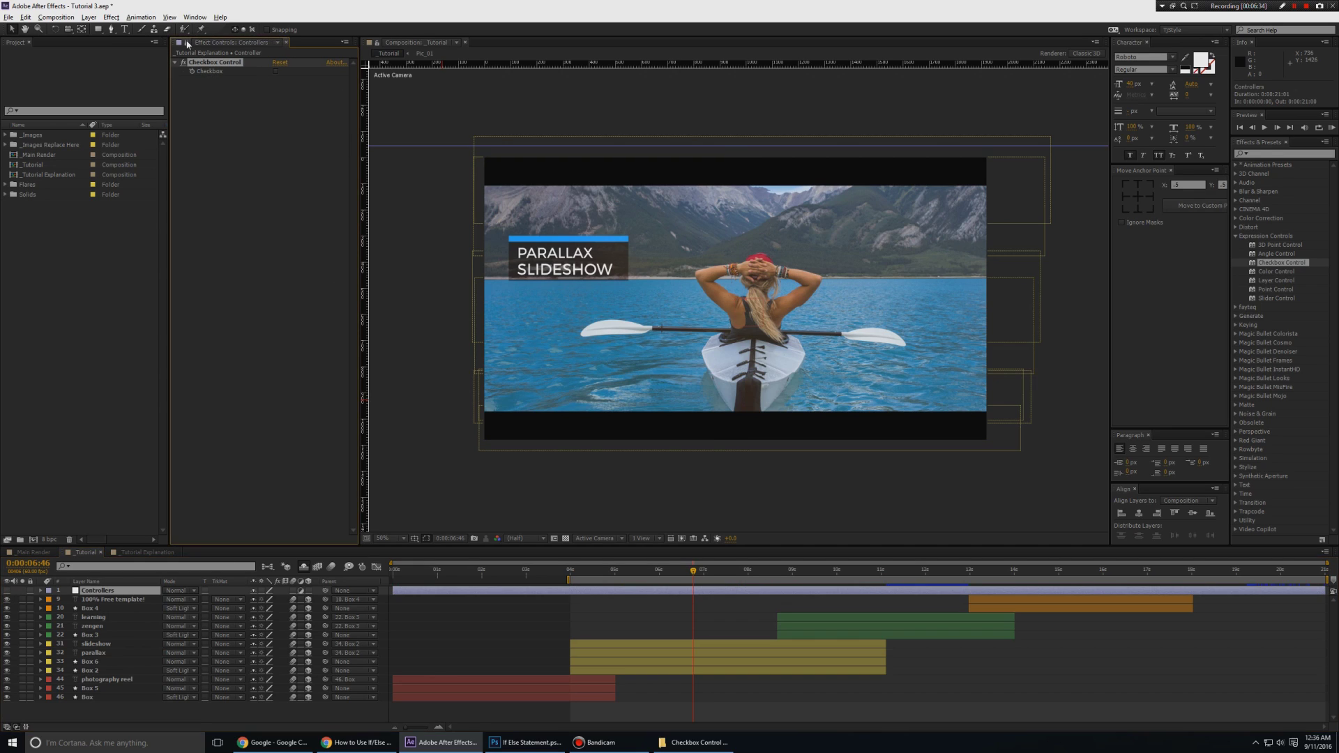
click(116, 595)
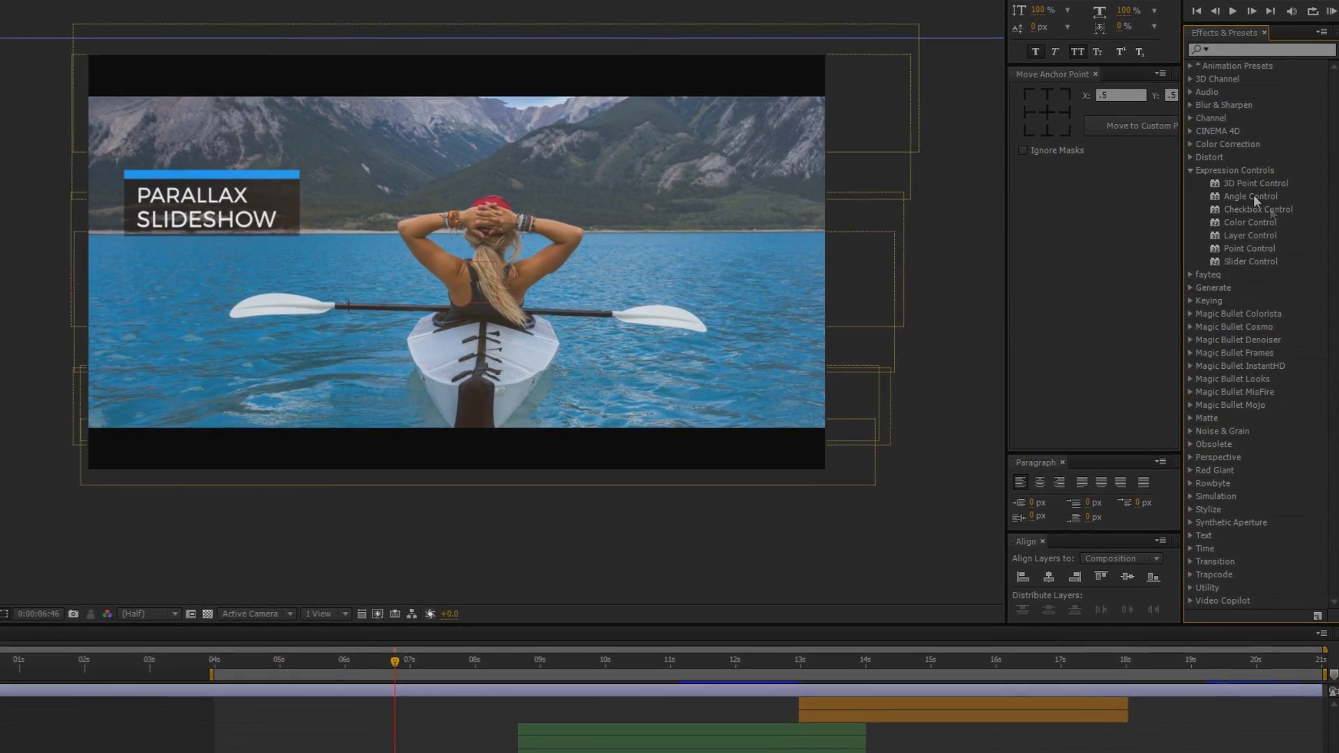
click(1259, 209)
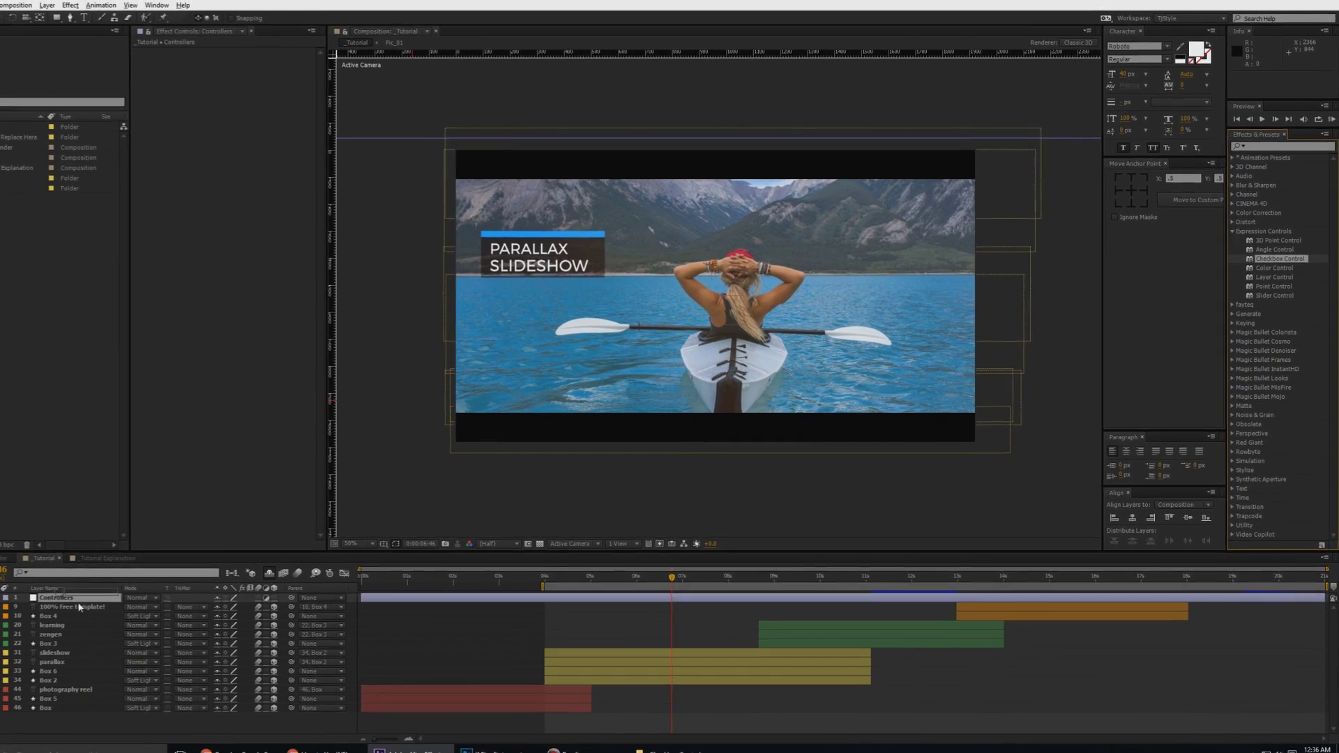
drag(79, 607, 73, 603)
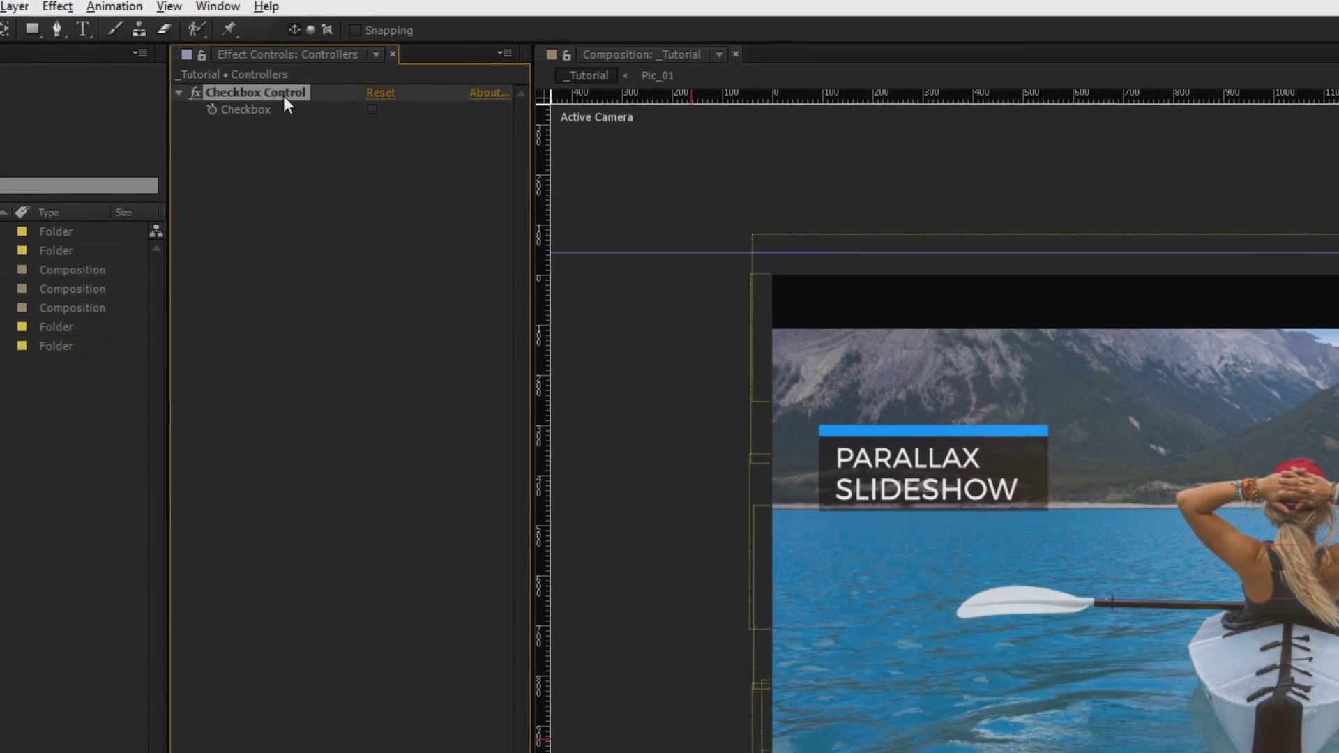
key(Return)
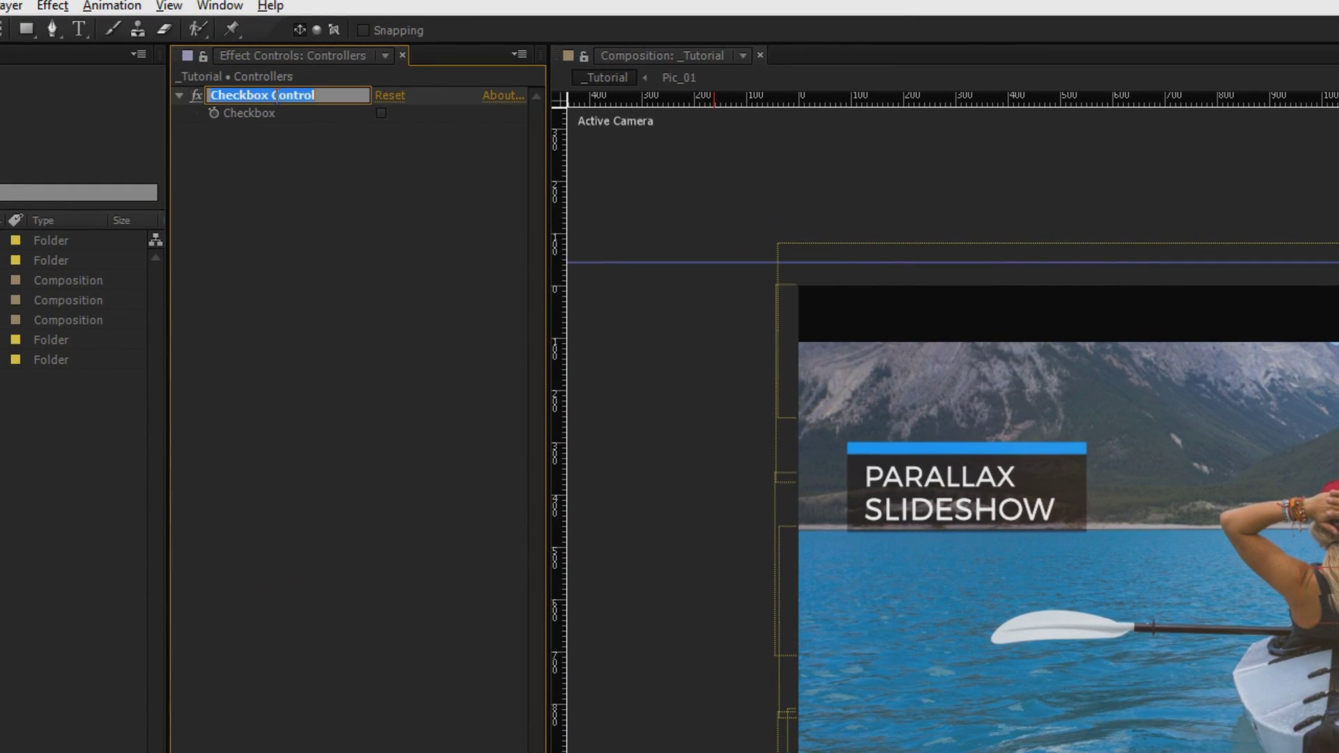
text(Text)
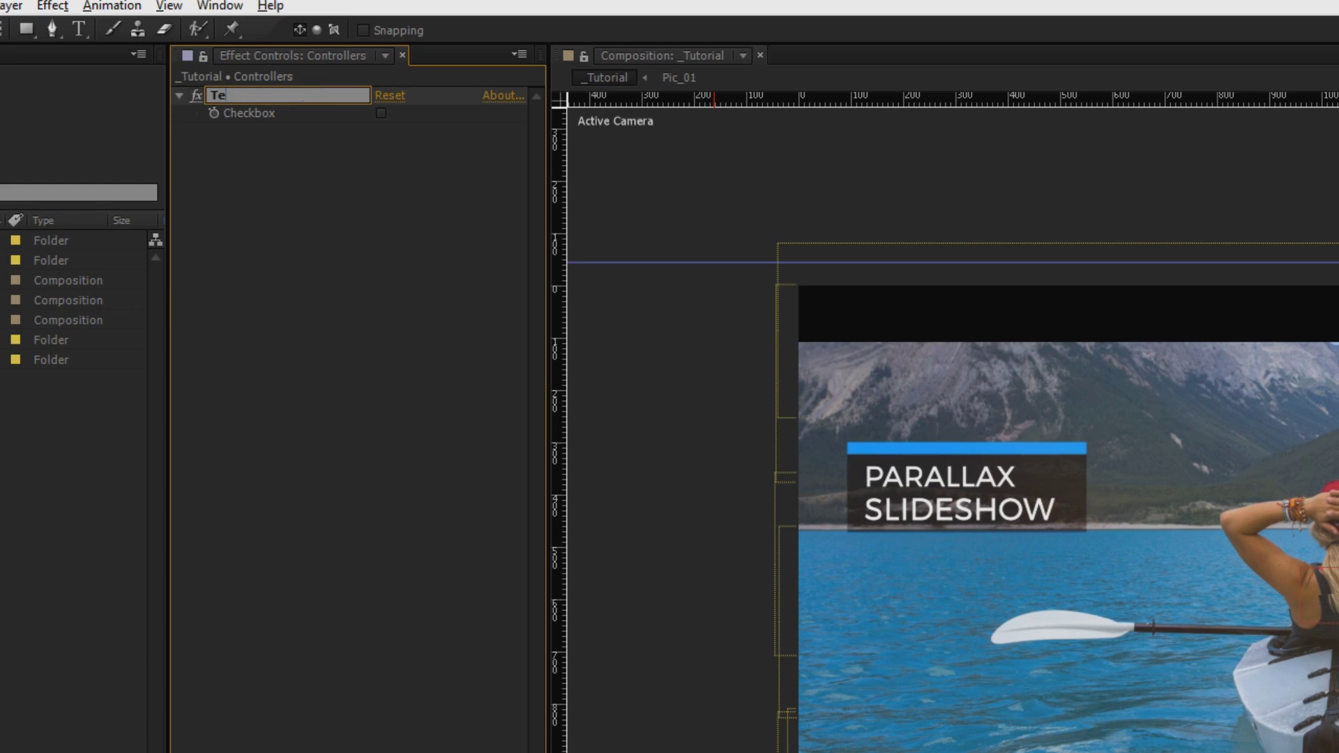
text( On/Off)
key(Return)
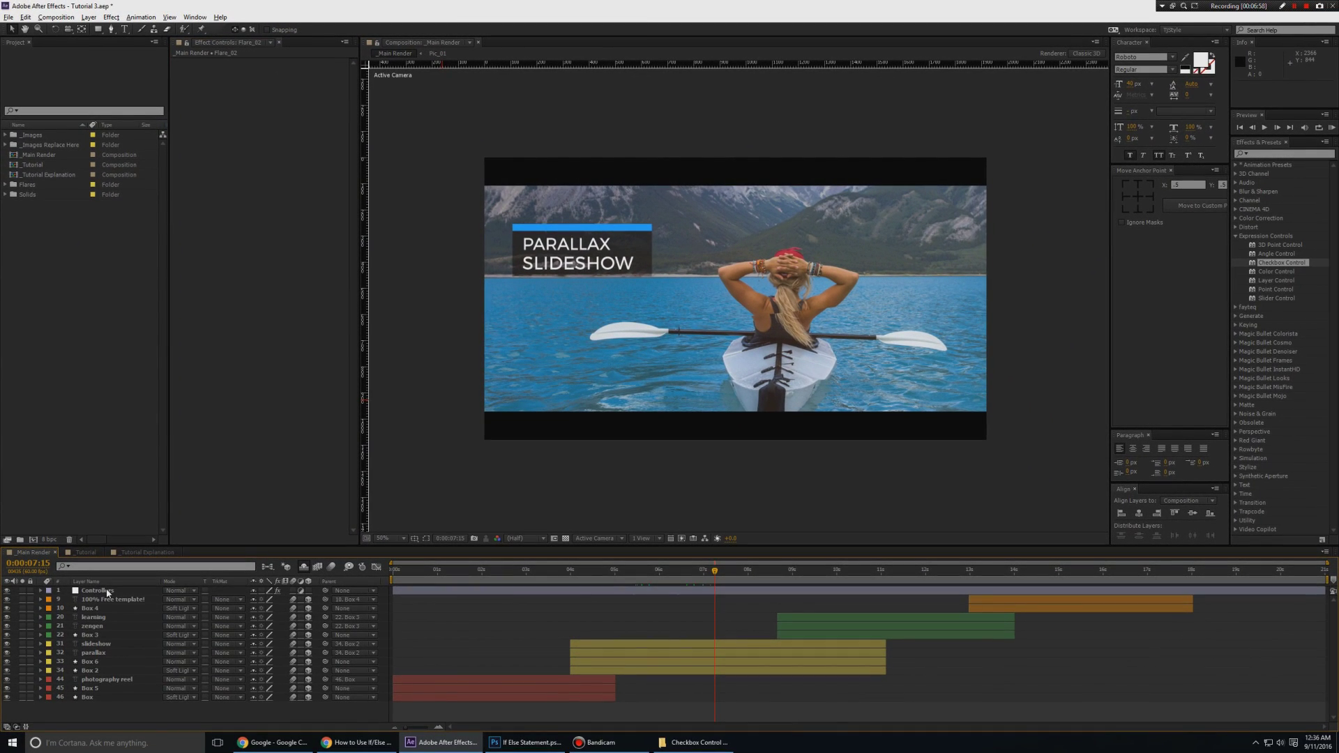
In Main Render, turn Text On/Off off, scrub back to compare, then turn it on again.
click(104, 592)
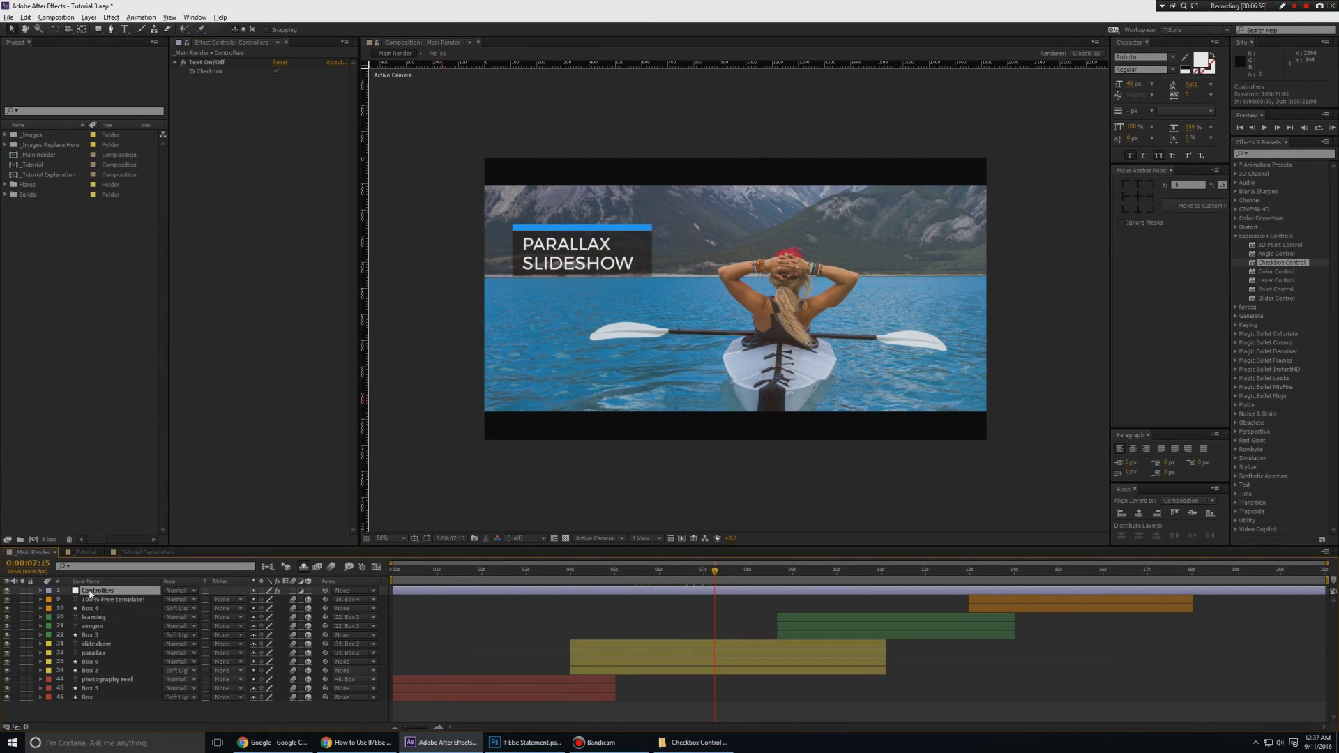
click(271, 76)
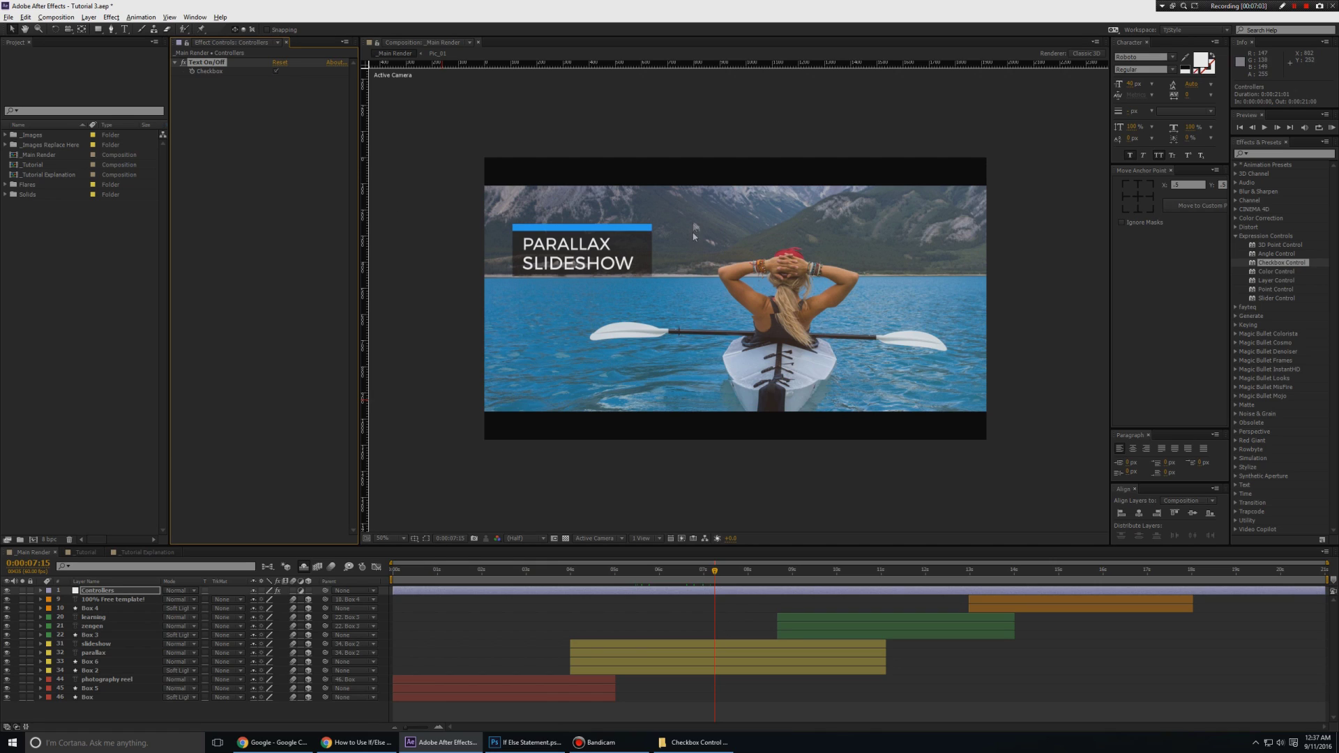
click(275, 71)
drag(669, 573, 893, 578)
click(275, 71)
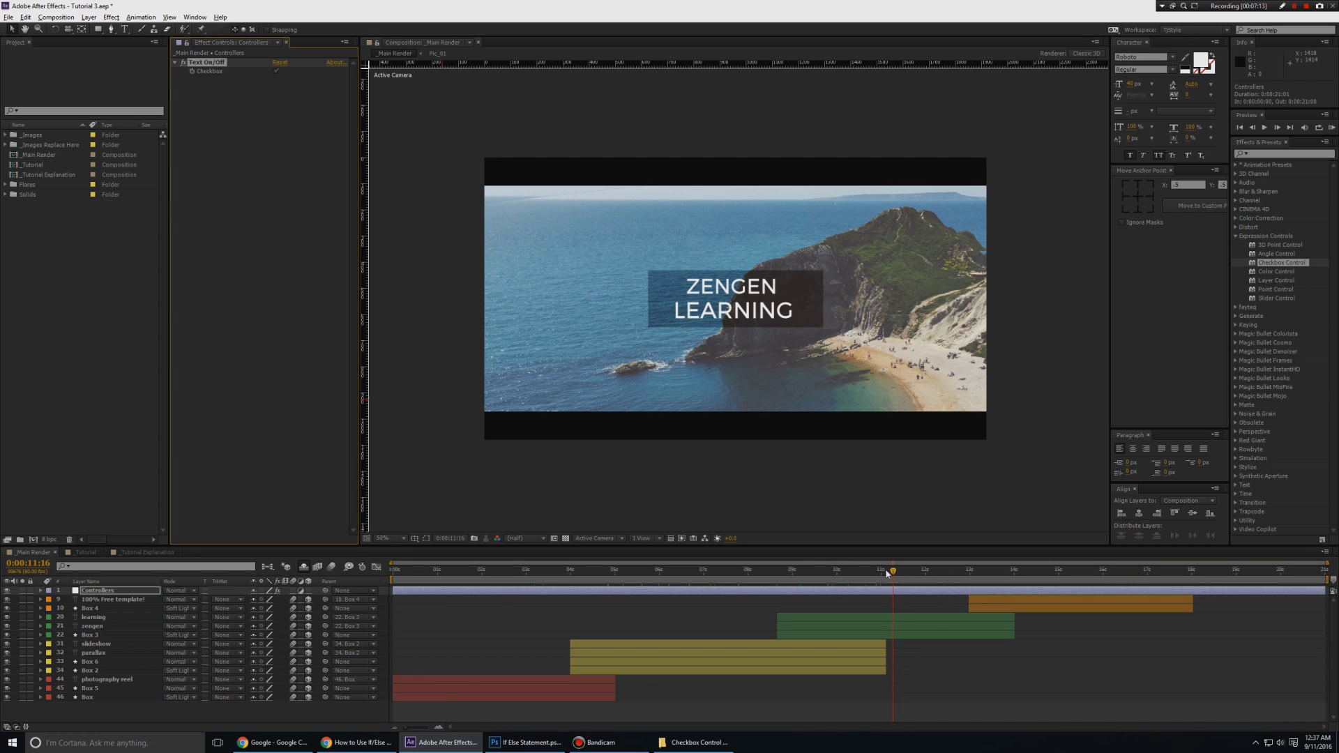
At the Parallax Slideshow frame in _Tutorial, enlarge the timeline and reveal parallax's Opacity (100%).
click(671, 573)
drag(671, 575, 670, 576)
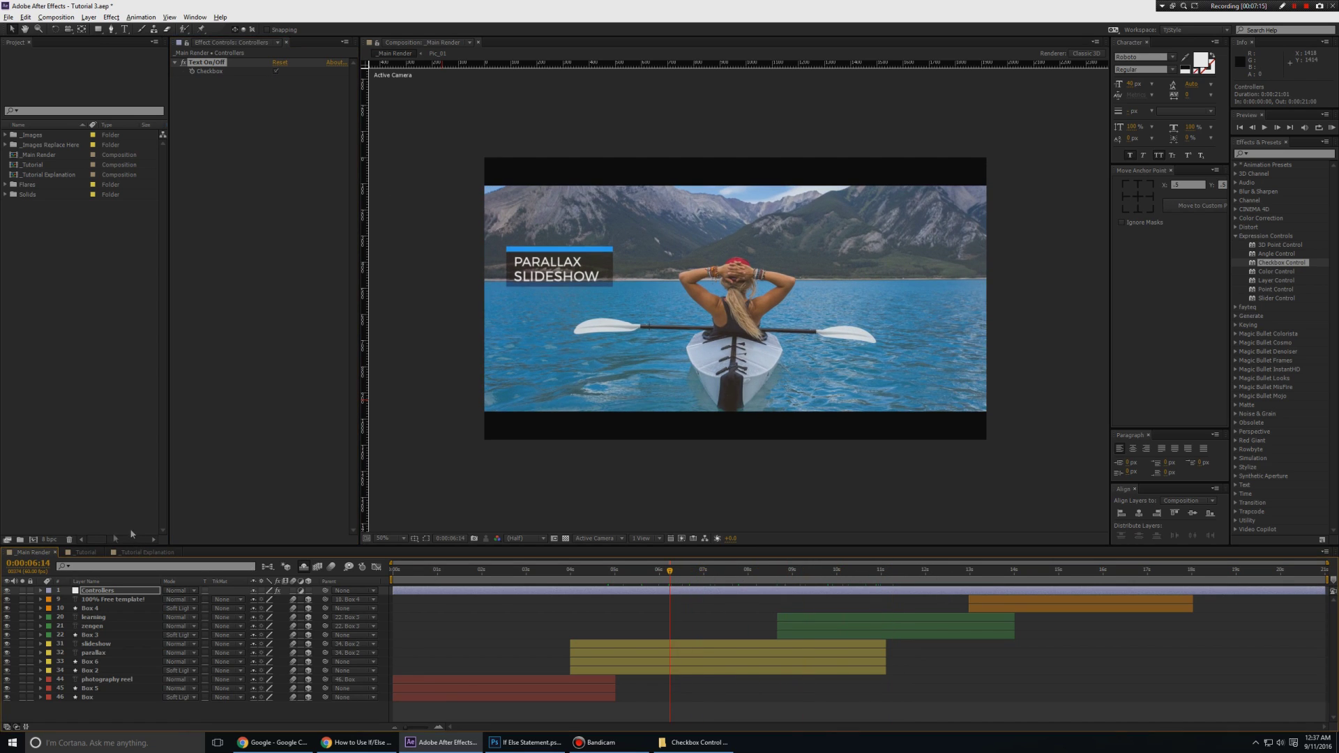
click(93, 551)
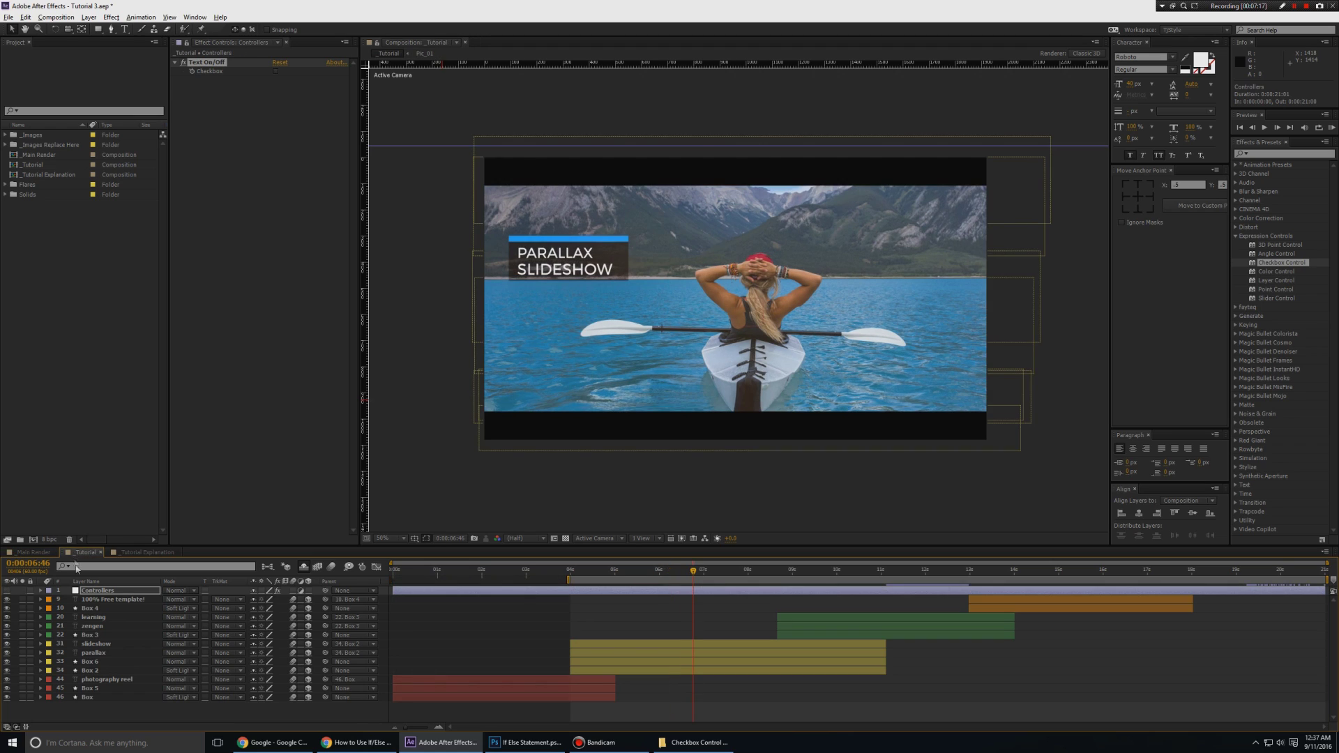
key(grave)
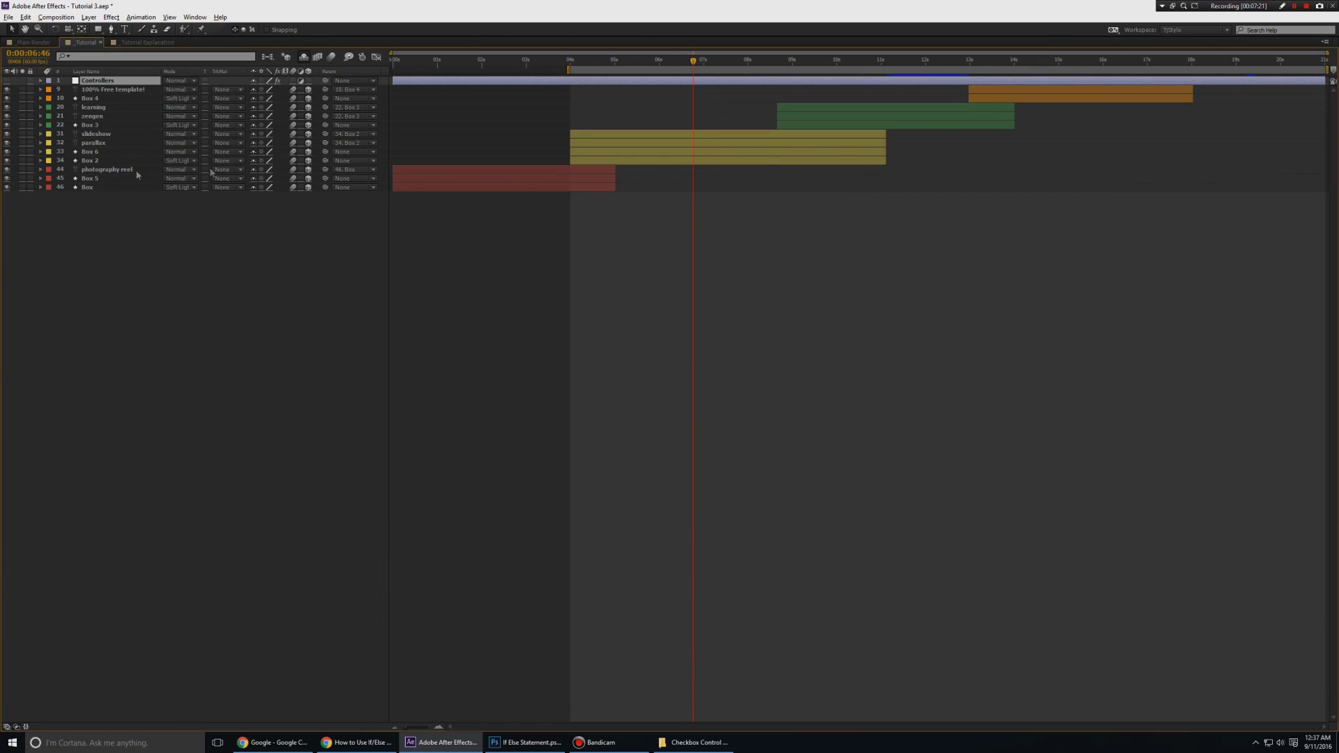
click(615, 166)
key(grave)
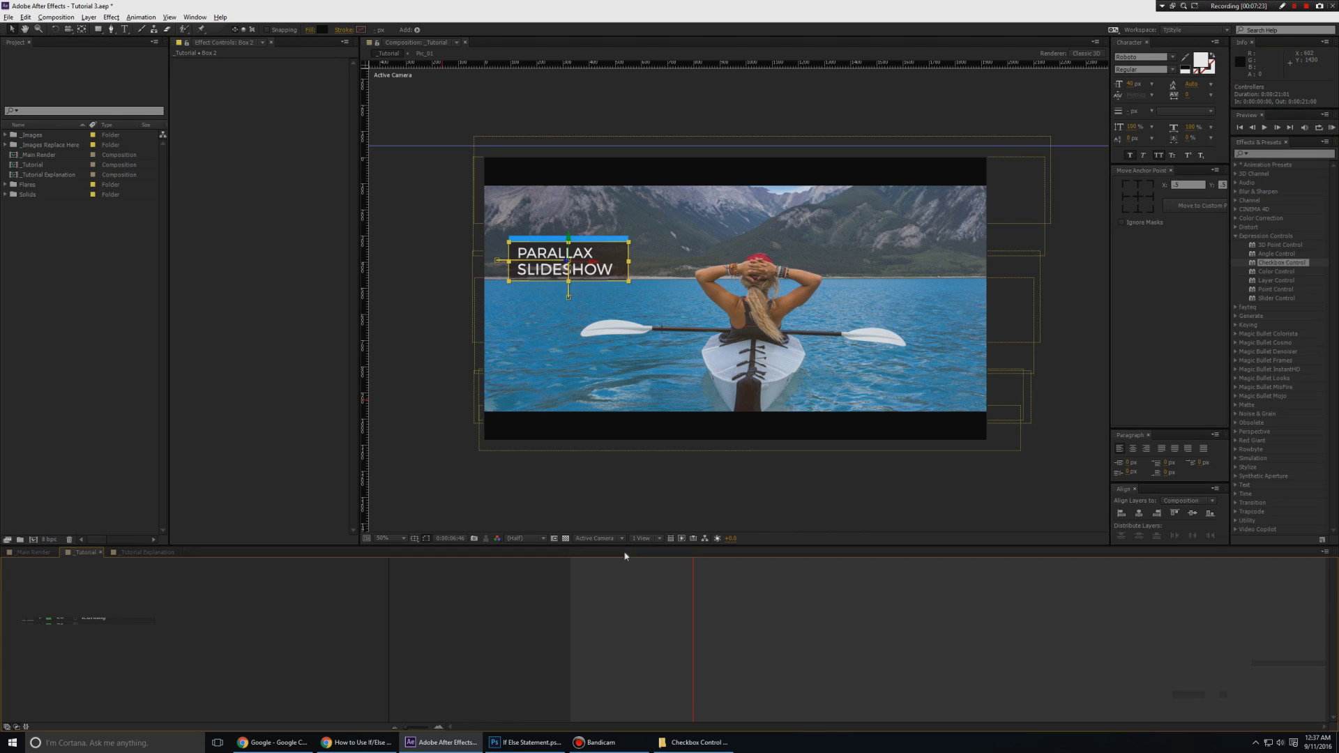
click(96, 652)
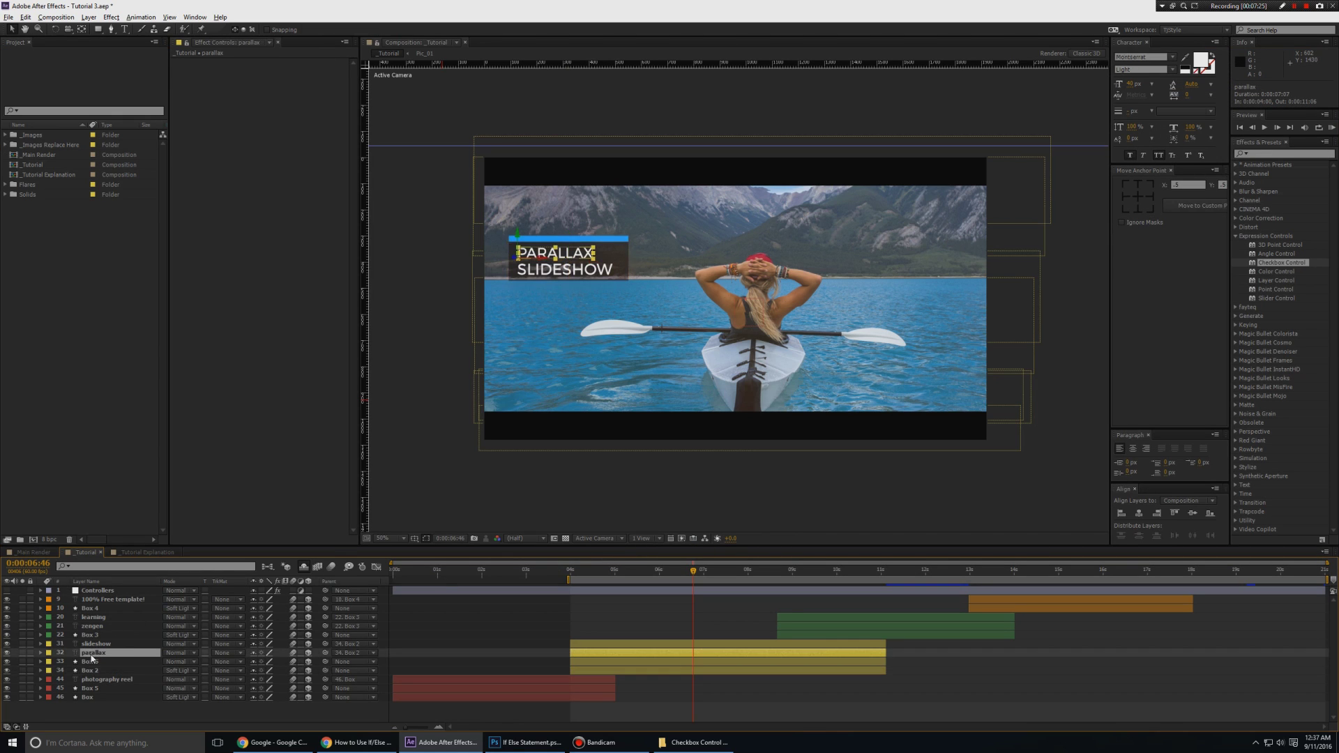
key(grave)
key(grave)
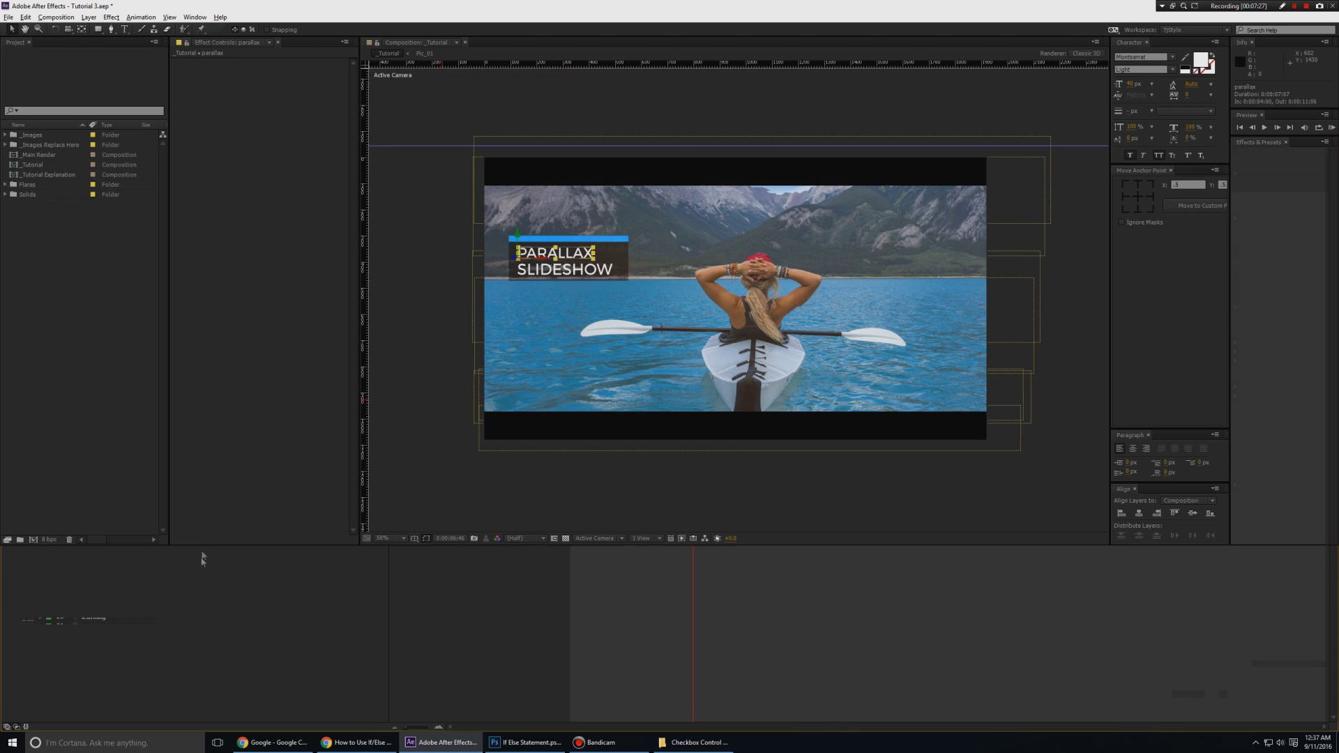
key(grave)
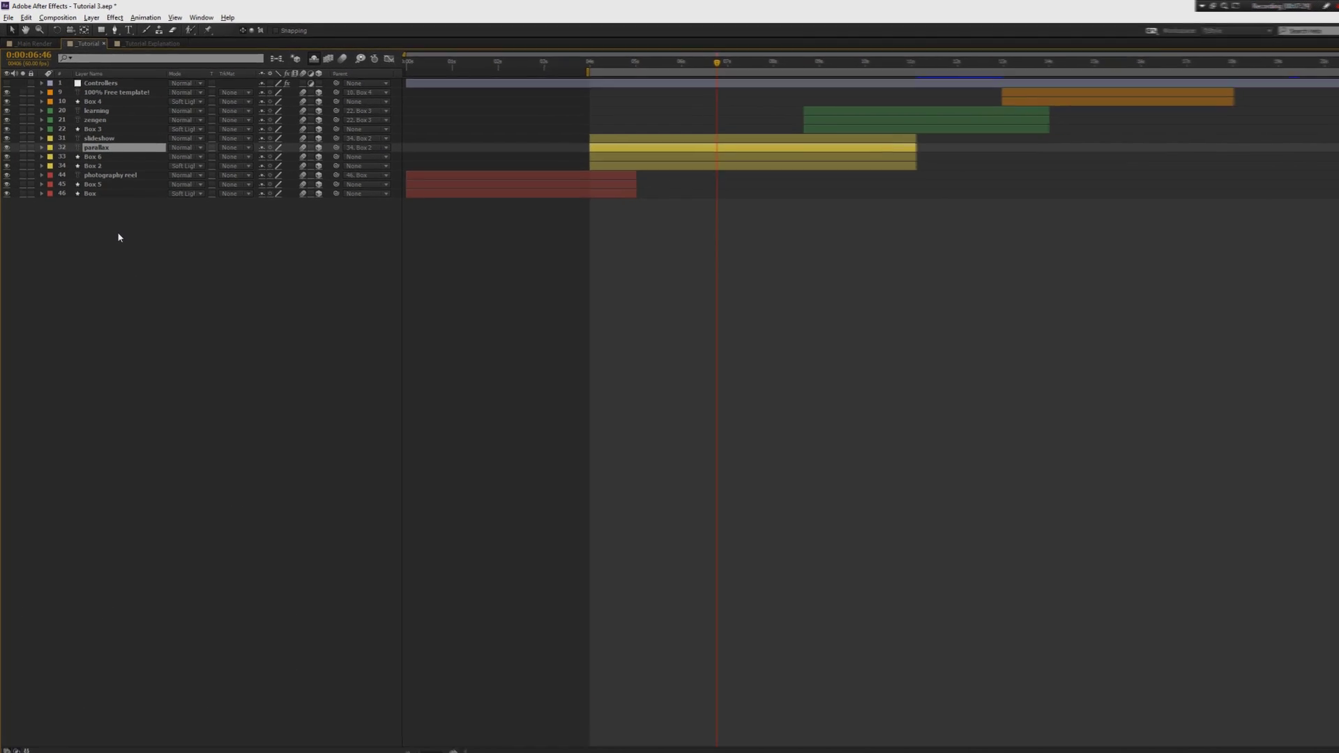
key(t)
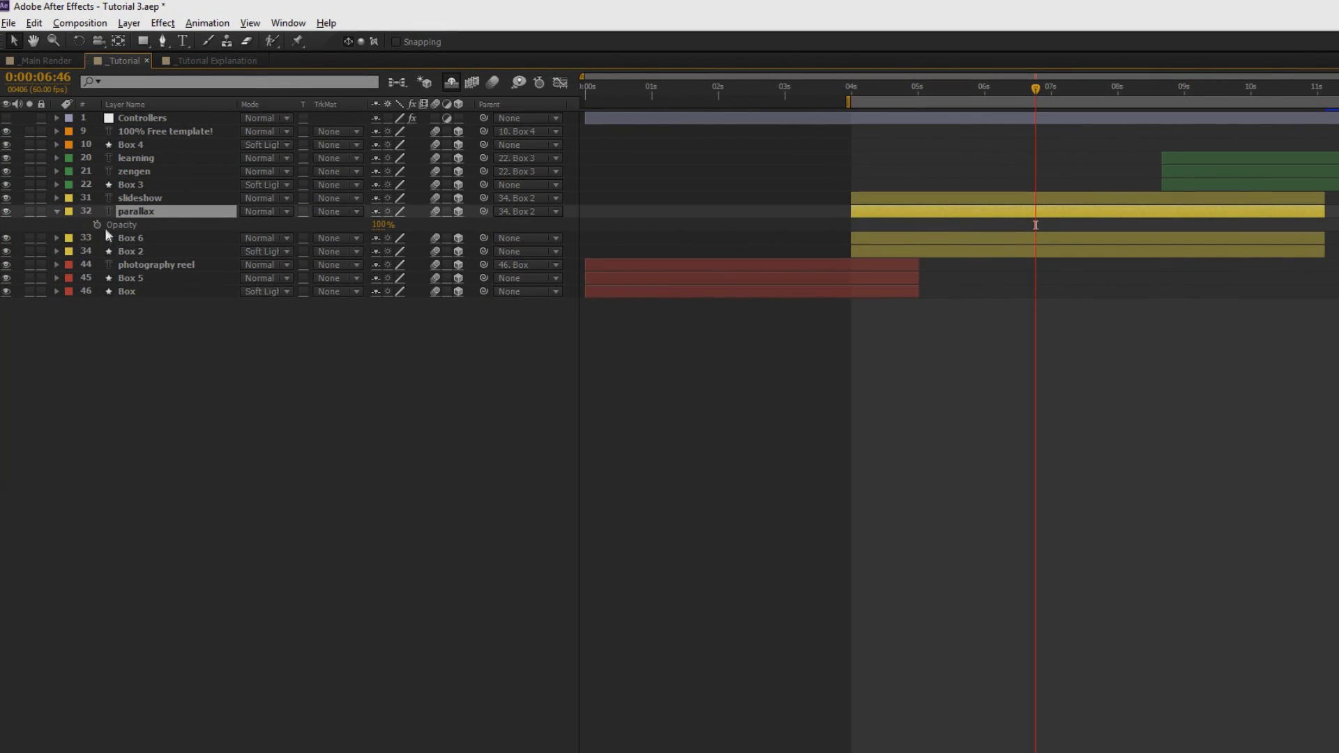
Add an expression to parallax's Opacity and pick-whip it to the Text On/Off Checkbox.
click(147, 120)
key(e)
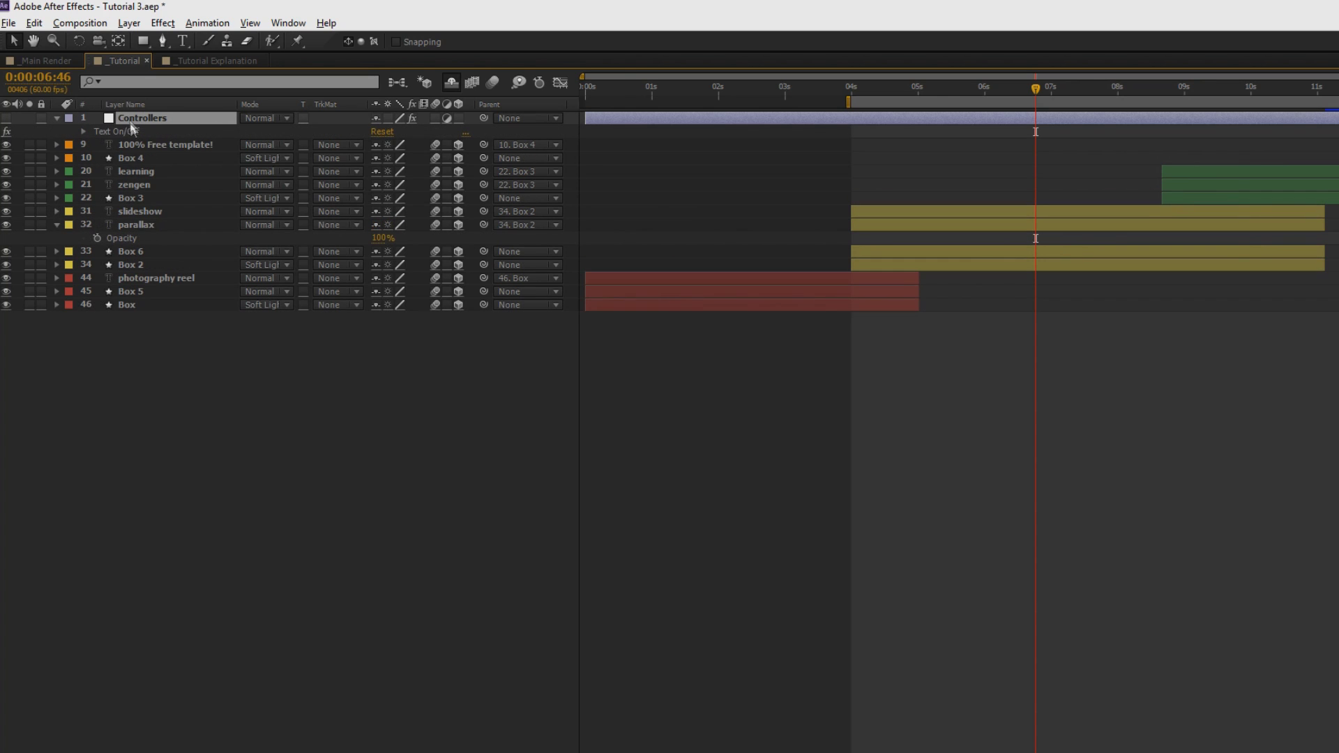
click(84, 131)
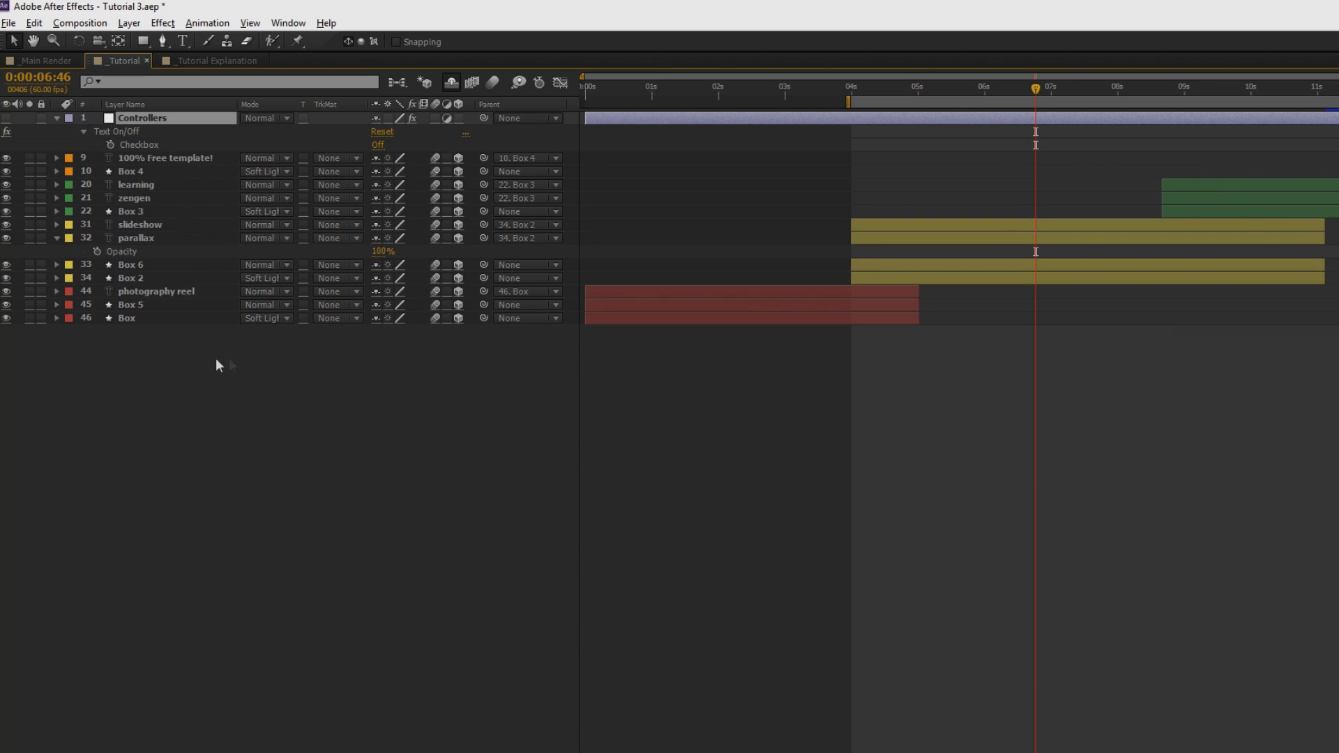
alt+click(98, 251)
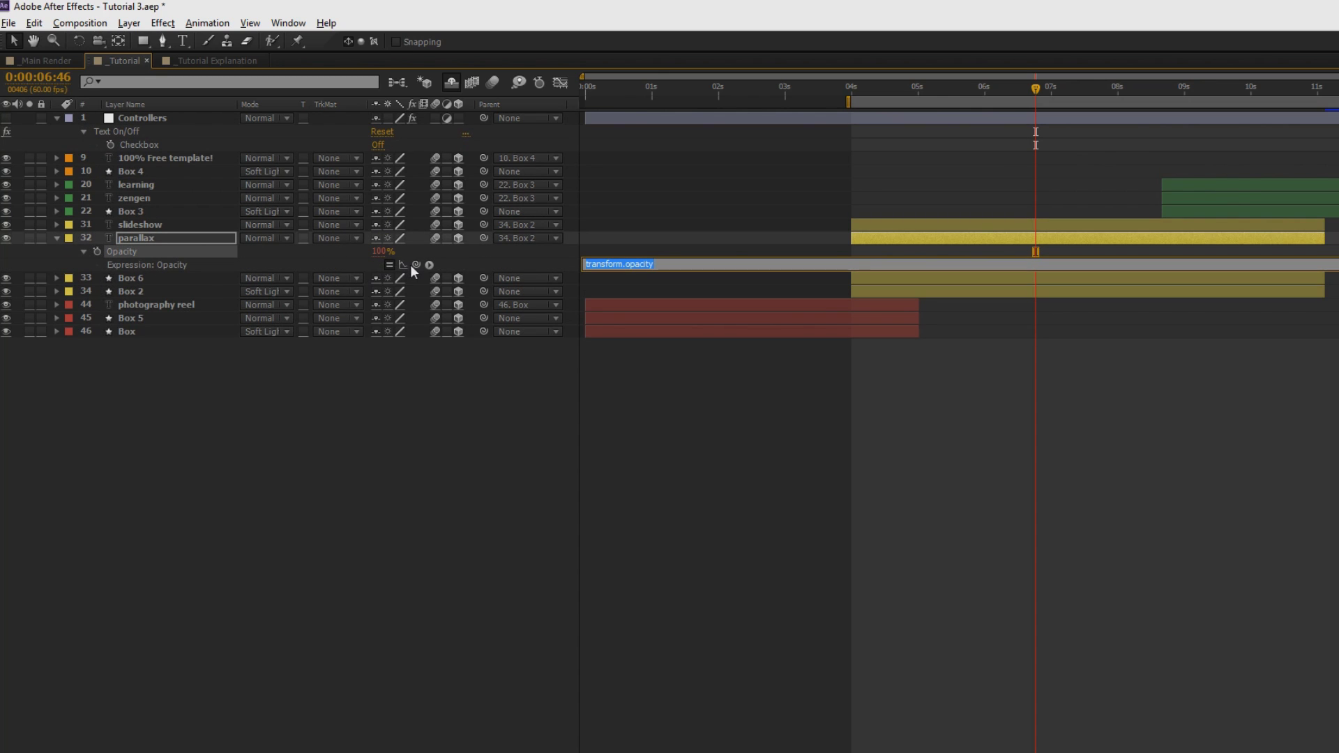
drag(411, 265, 145, 144)
Wrap the link as if(...==1) 100 else 0 and tick the Text On/Off checkbox.
click(851, 264)
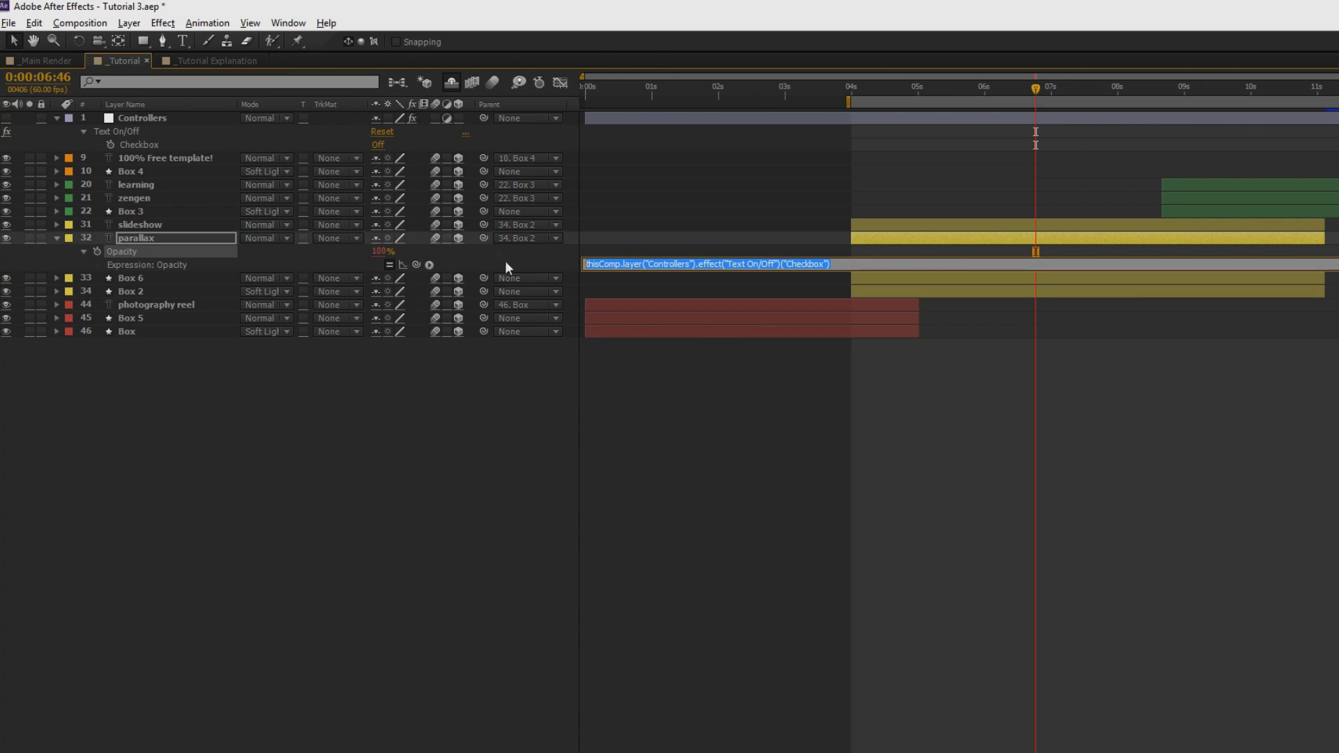
click(630, 398)
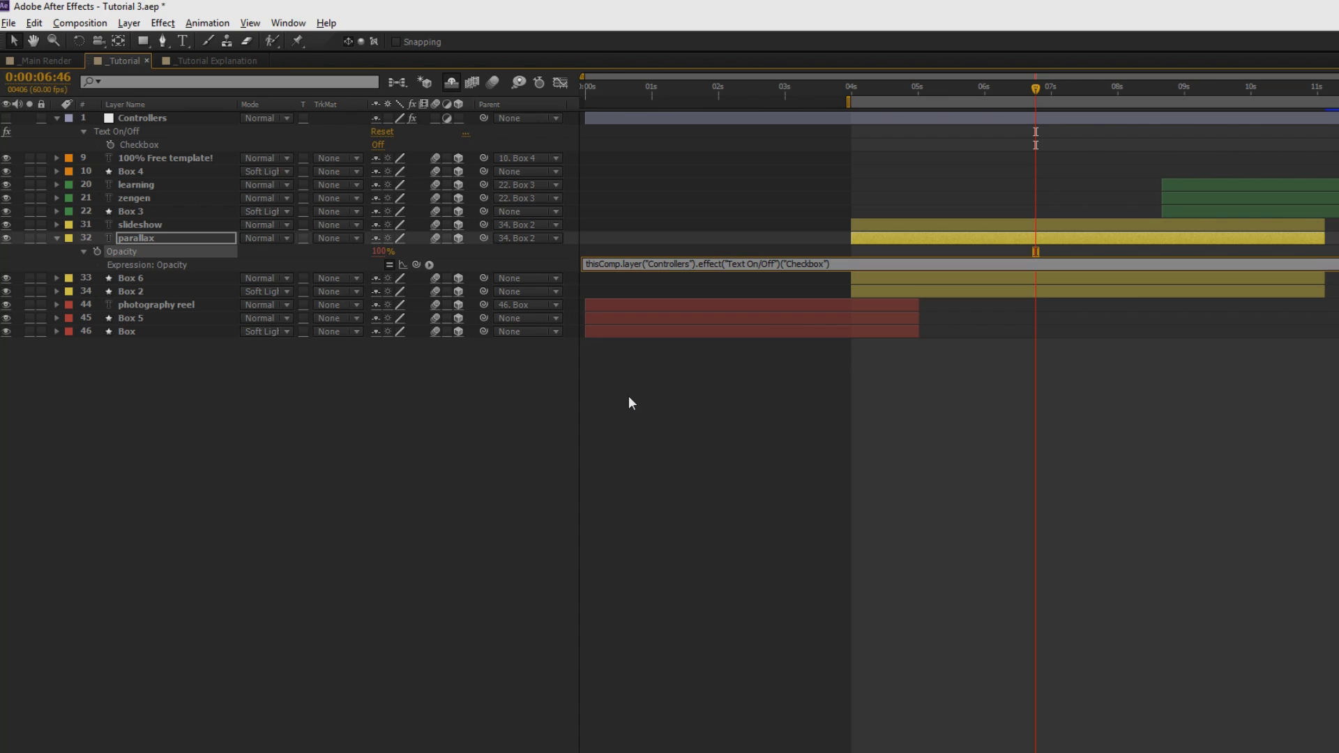
text(if()
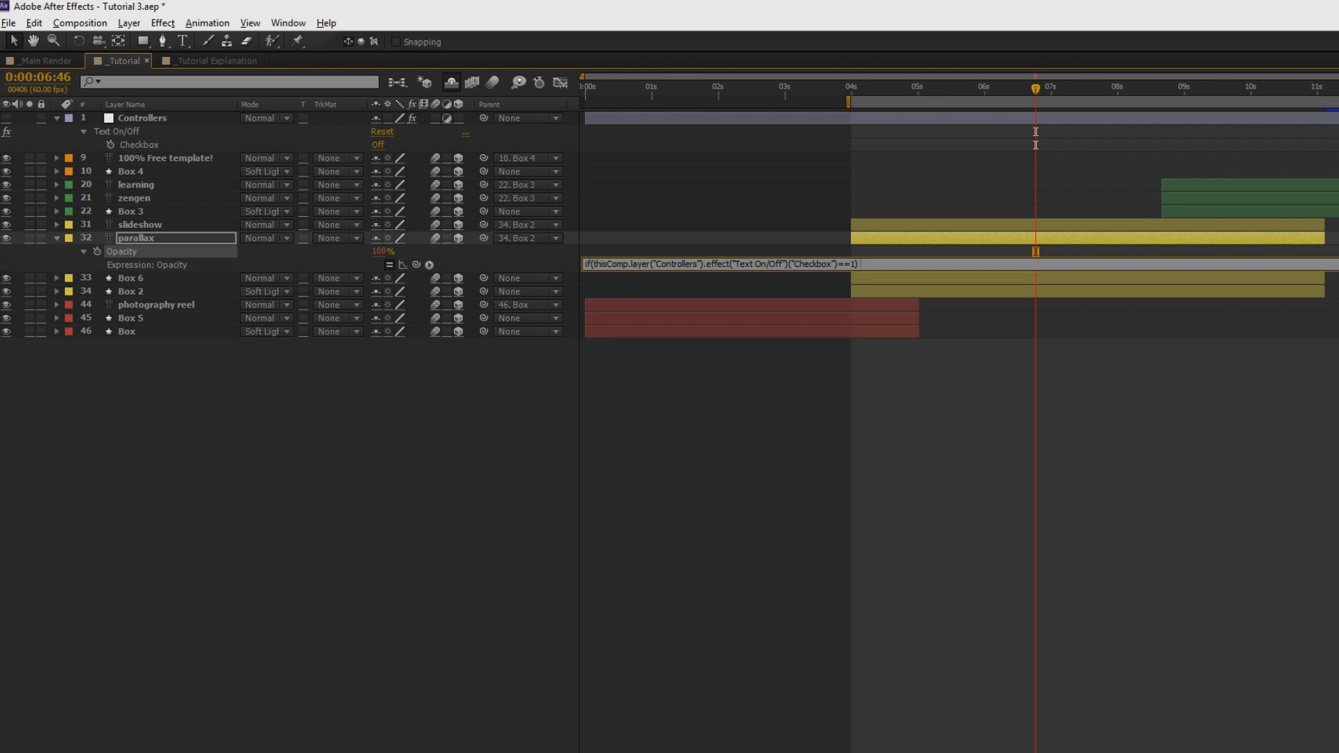
text(00 else 0)
click(629, 396)
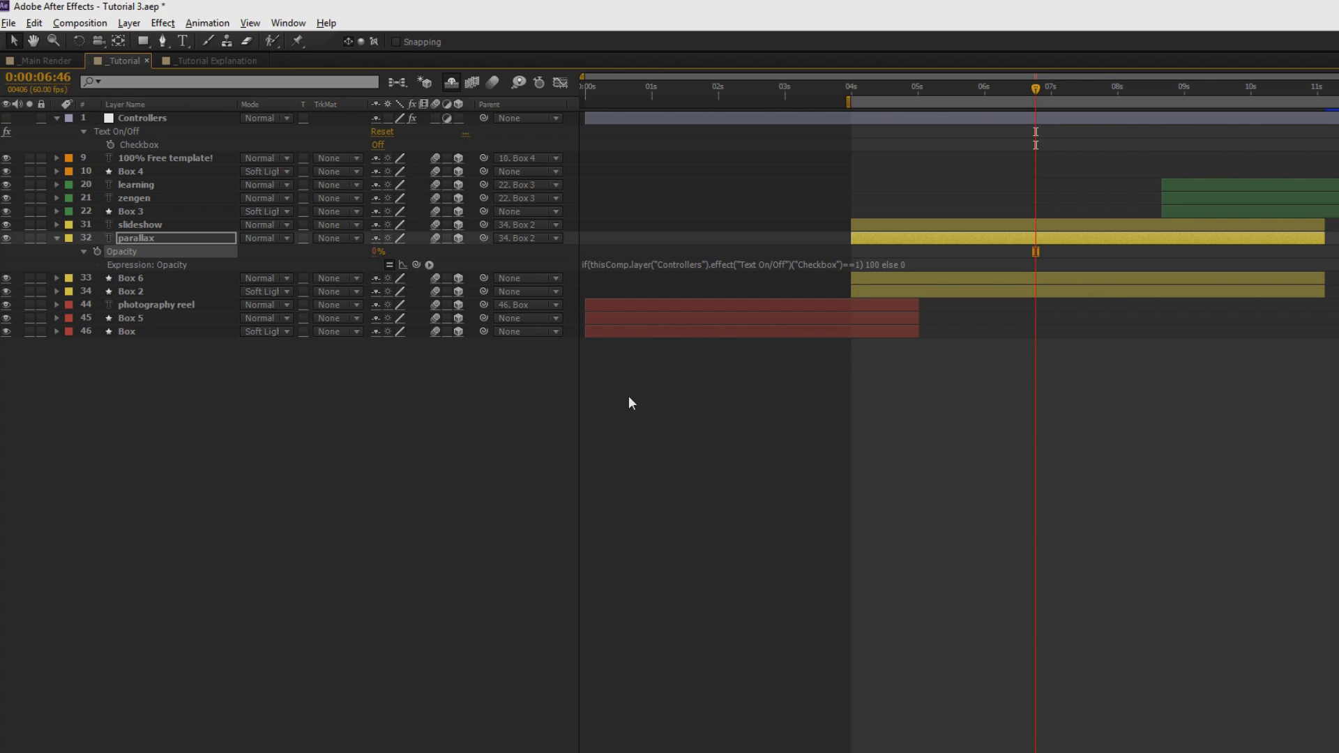
click(377, 145)
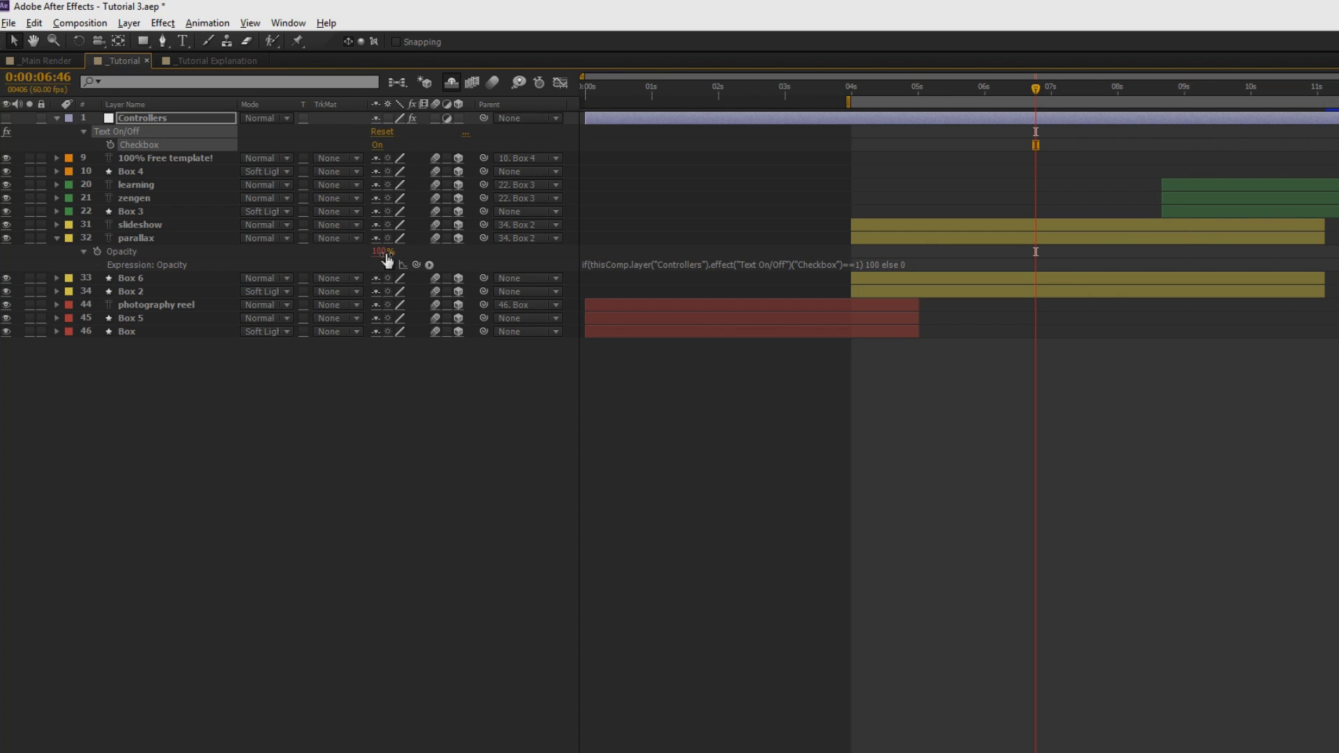
Copy parallax's Opacity expression and show Opacity for all layers from 100% Free template! to Box.
click(668, 266)
key(ctrl+c)
drag(240, 439, 145, 162)
key(t)
click(201, 511)
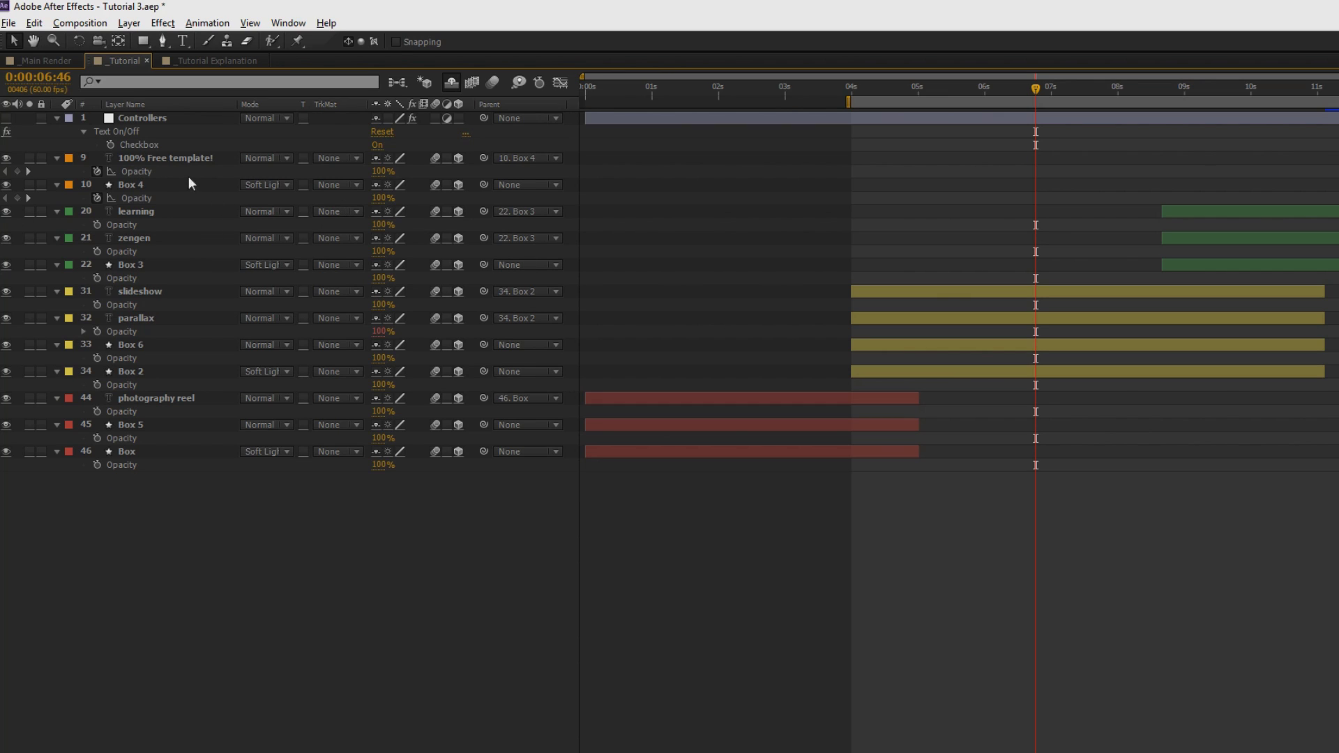
click(165, 172)
ctrl+click(156, 185)
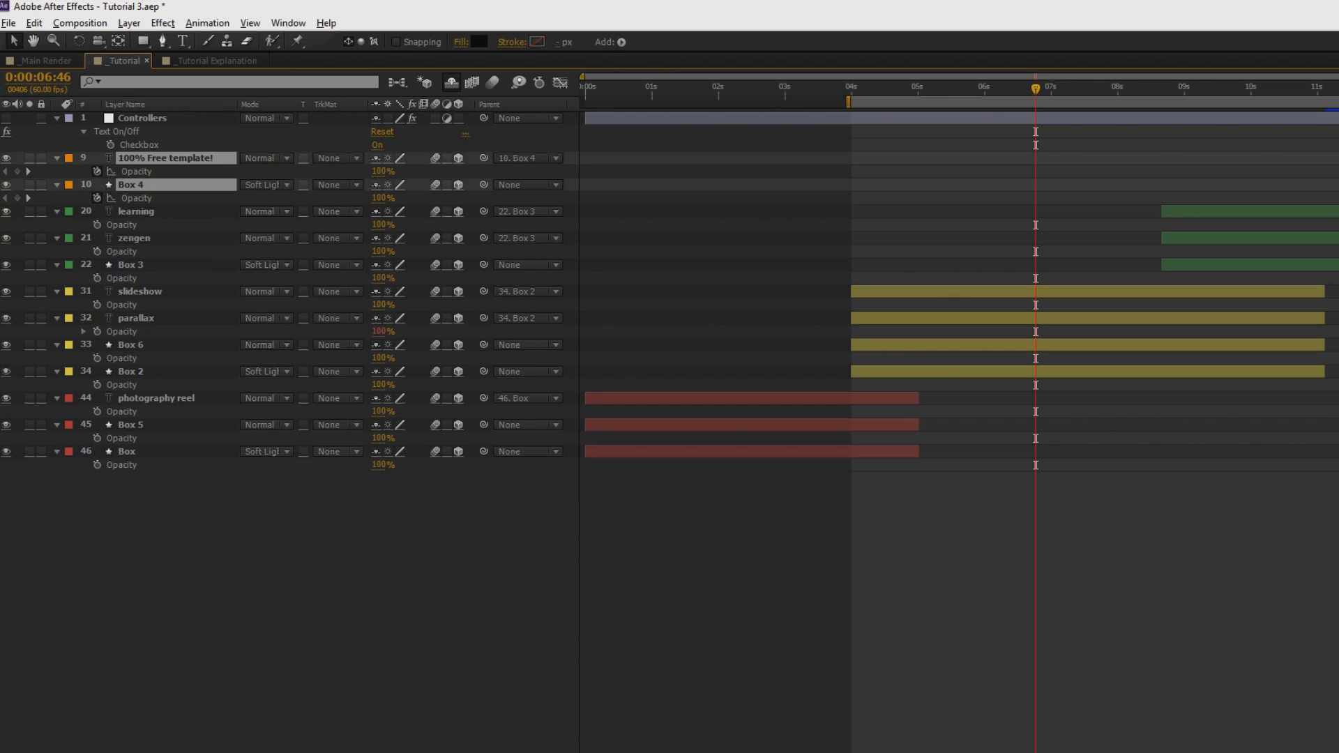
Paste the checkbox if-expression on Opacity of 100% Free template!, Box 4, learning, zengen, Box 3 and slideshow.
alt+click(98, 171)
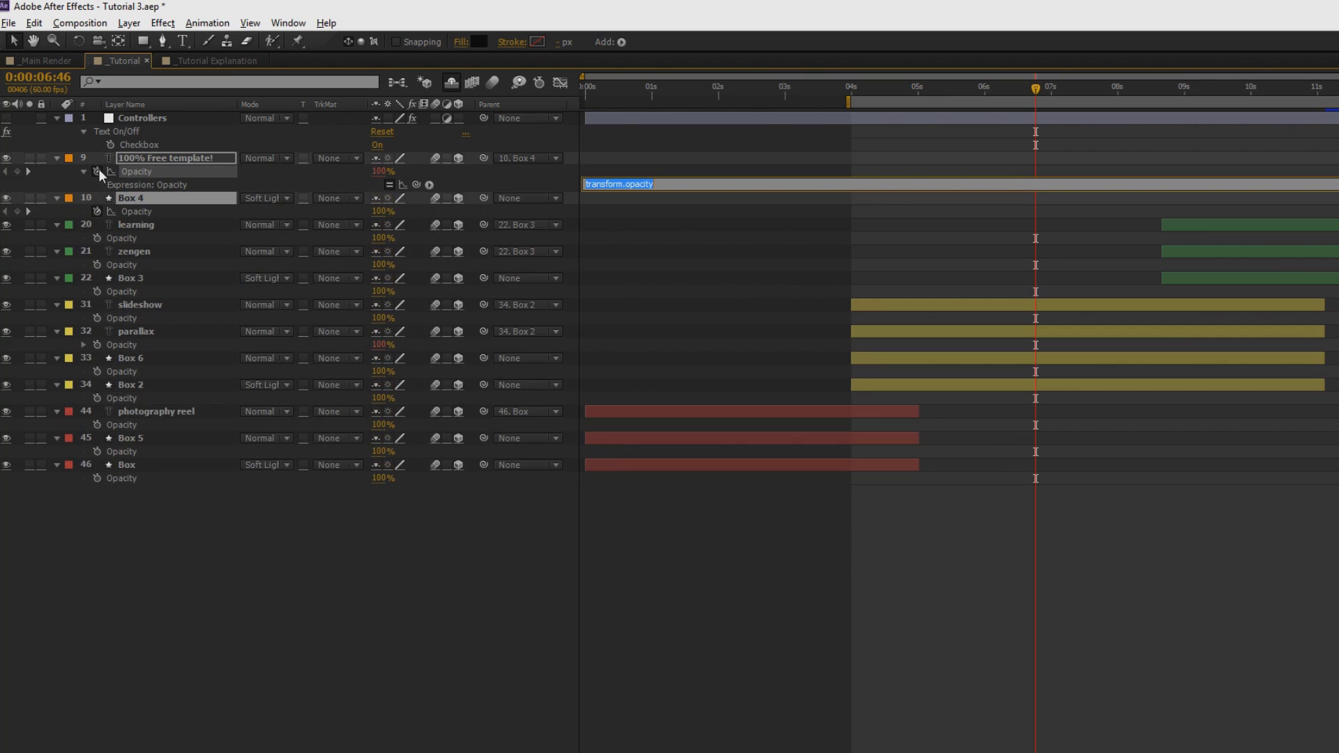
key(ctrl+v)
alt+click(97, 211)
key(ctrl+v)
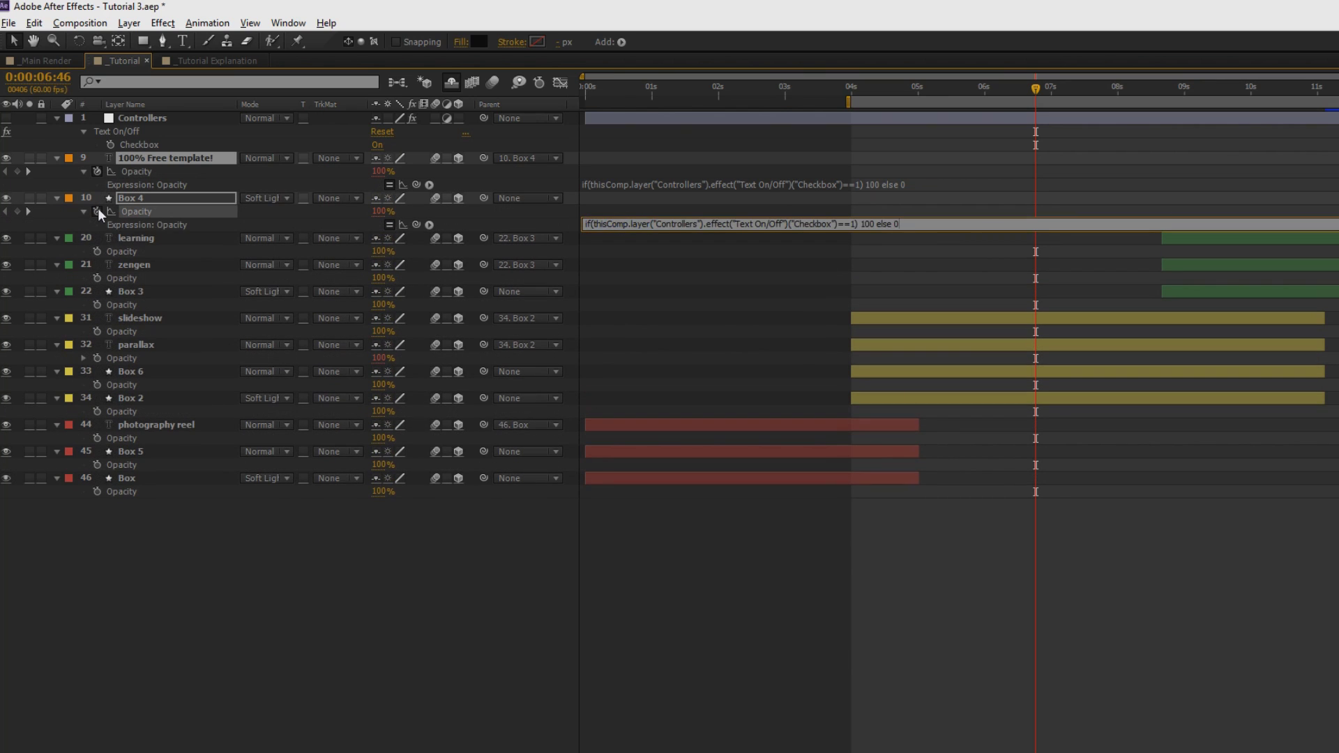
alt+click(98, 252)
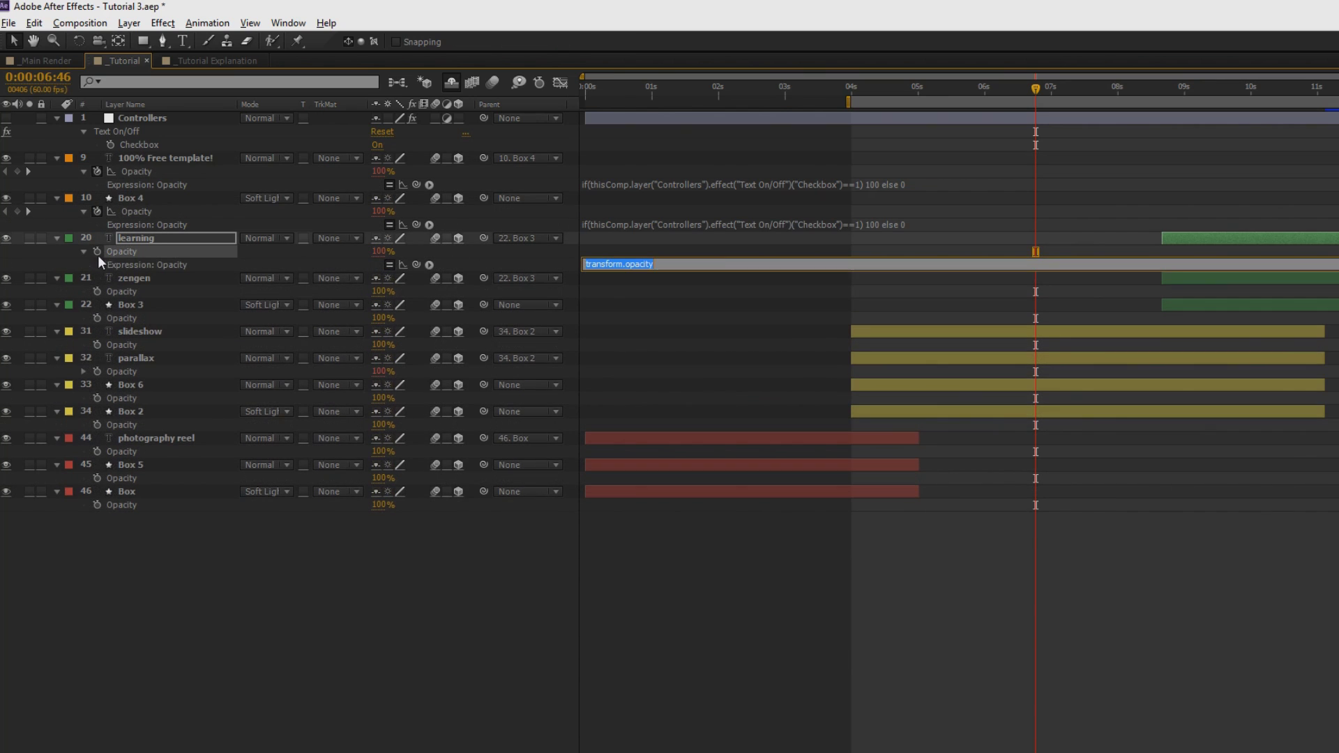
key(ctrl+v)
alt+click(98, 292)
key(ctrl+v)
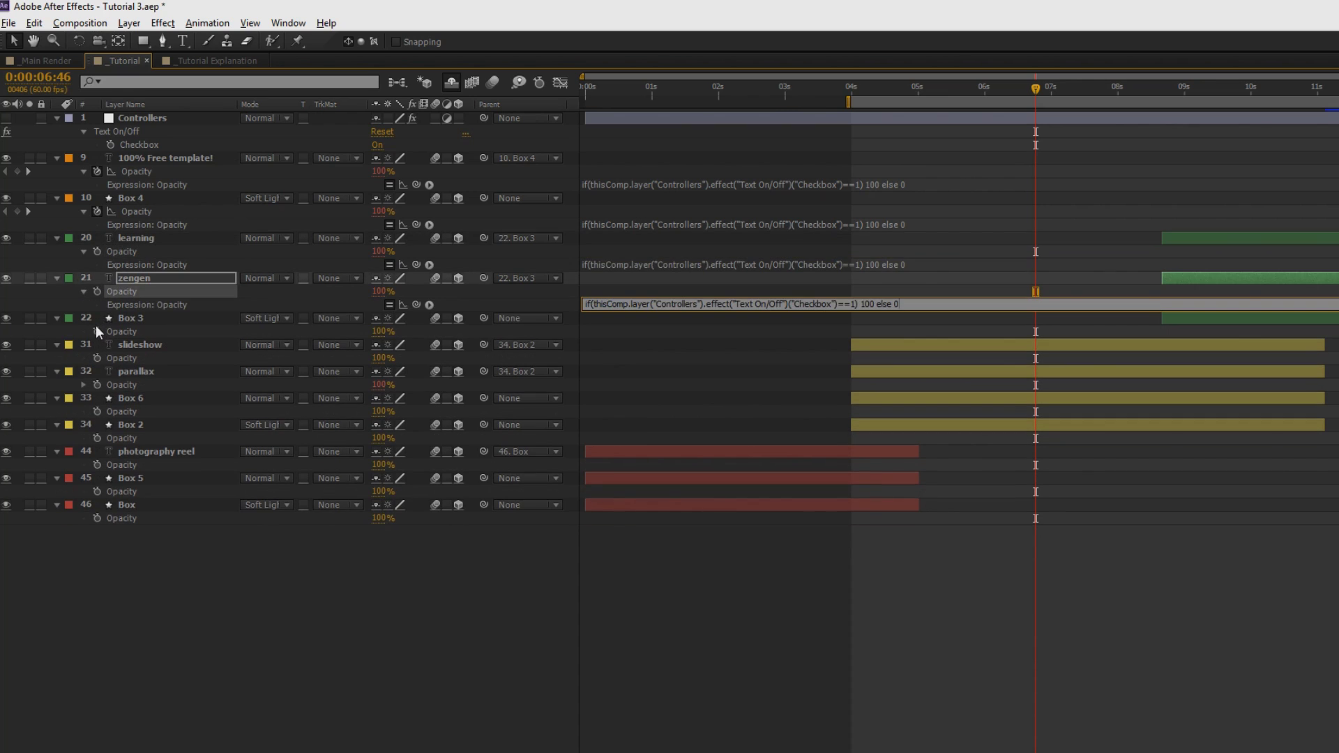
alt+click(96, 329)
key(ctrl+v)
alt+click(97, 371)
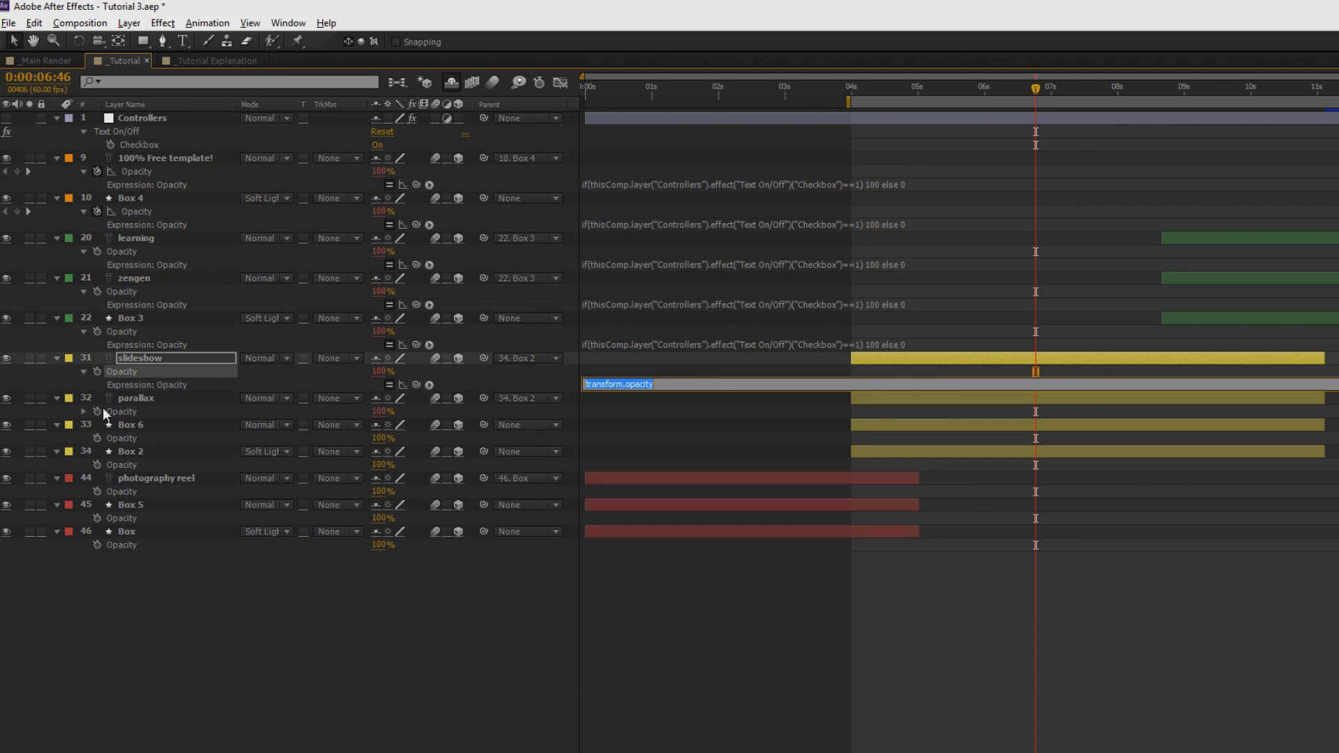
key(ctrl+v)
Paste the same expression on parallax, Box 6, Box 2, photography reel, Box 5 and Box opacity.
alt+click(98, 411)
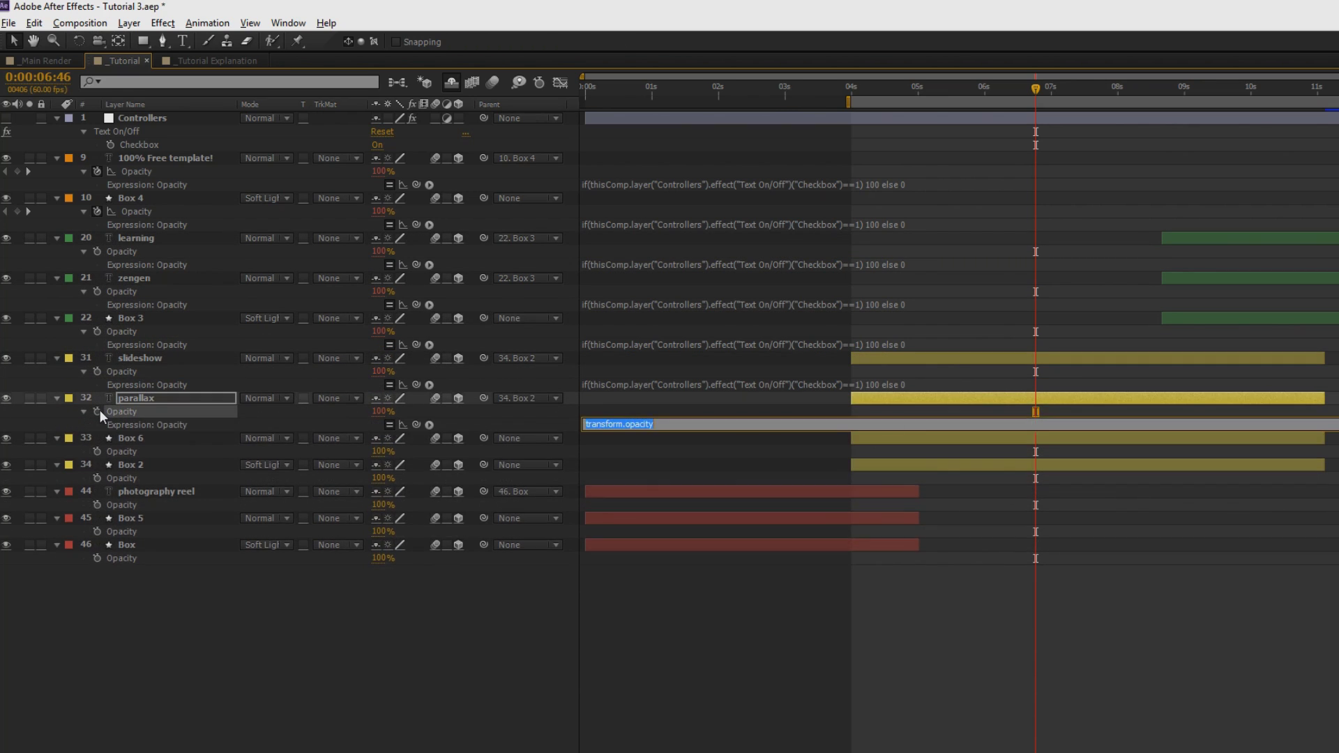
key(ctrl+v)
alt+click(97, 452)
key(ctrl+v)
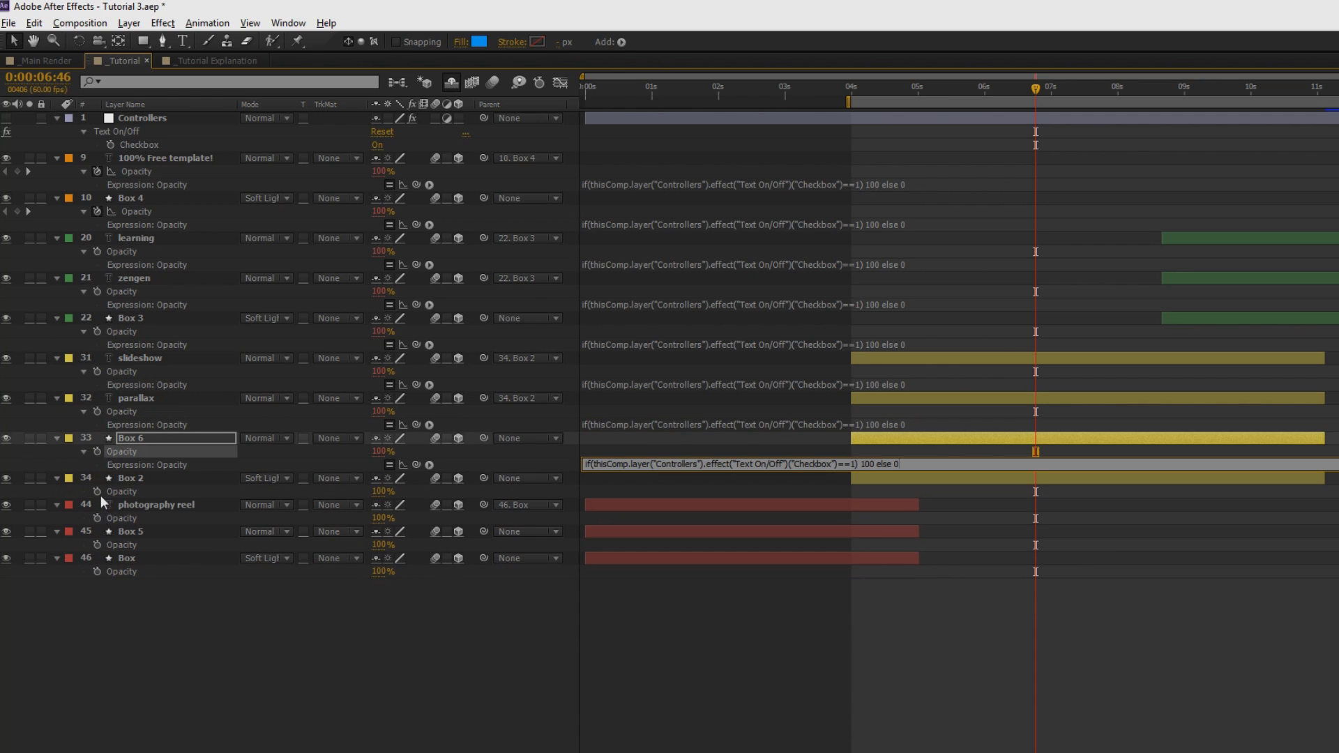
alt+click(98, 491)
key(ctrl+v)
alt+click(95, 534)
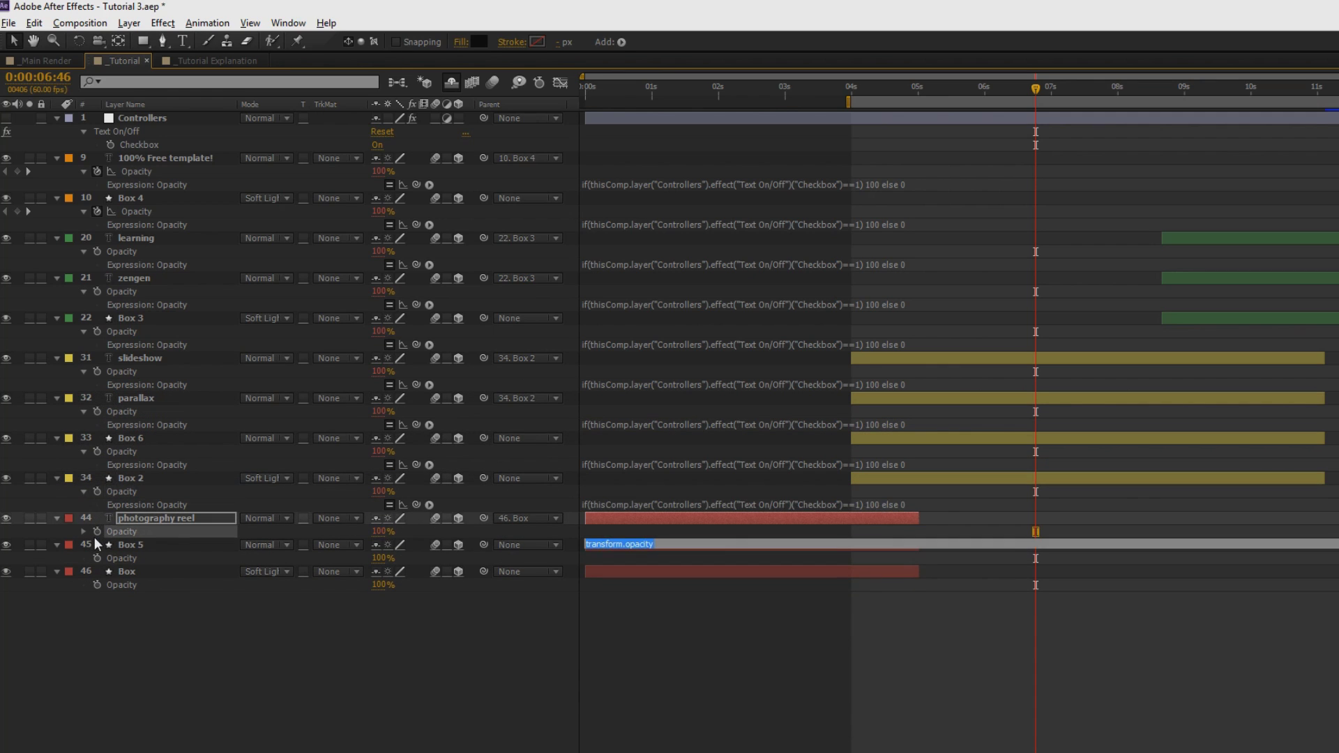
key(ctrl+v)
alt+click(98, 571)
key(ctrl+v)
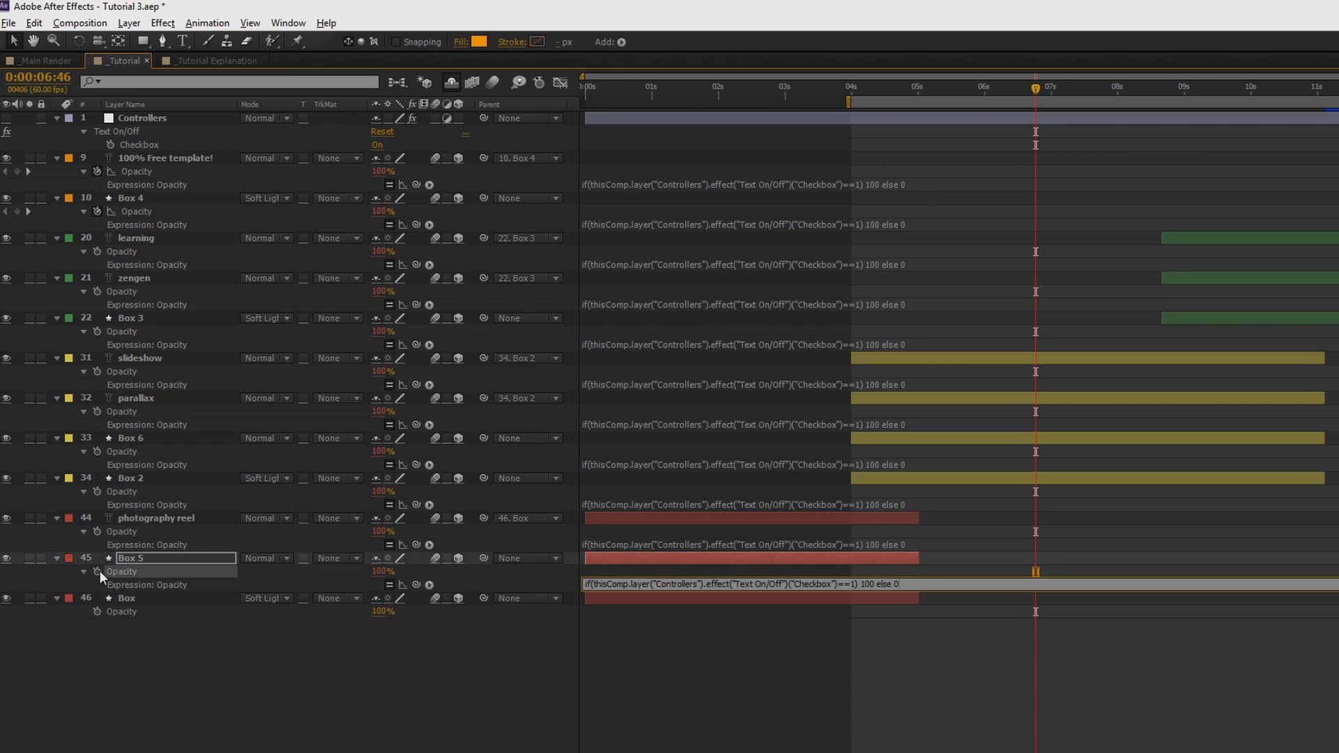
alt+click(99, 613)
text(if(thisComp.layer("Controllers").effect("Text On/Off")("Checkbox")==1) 100 else 0)
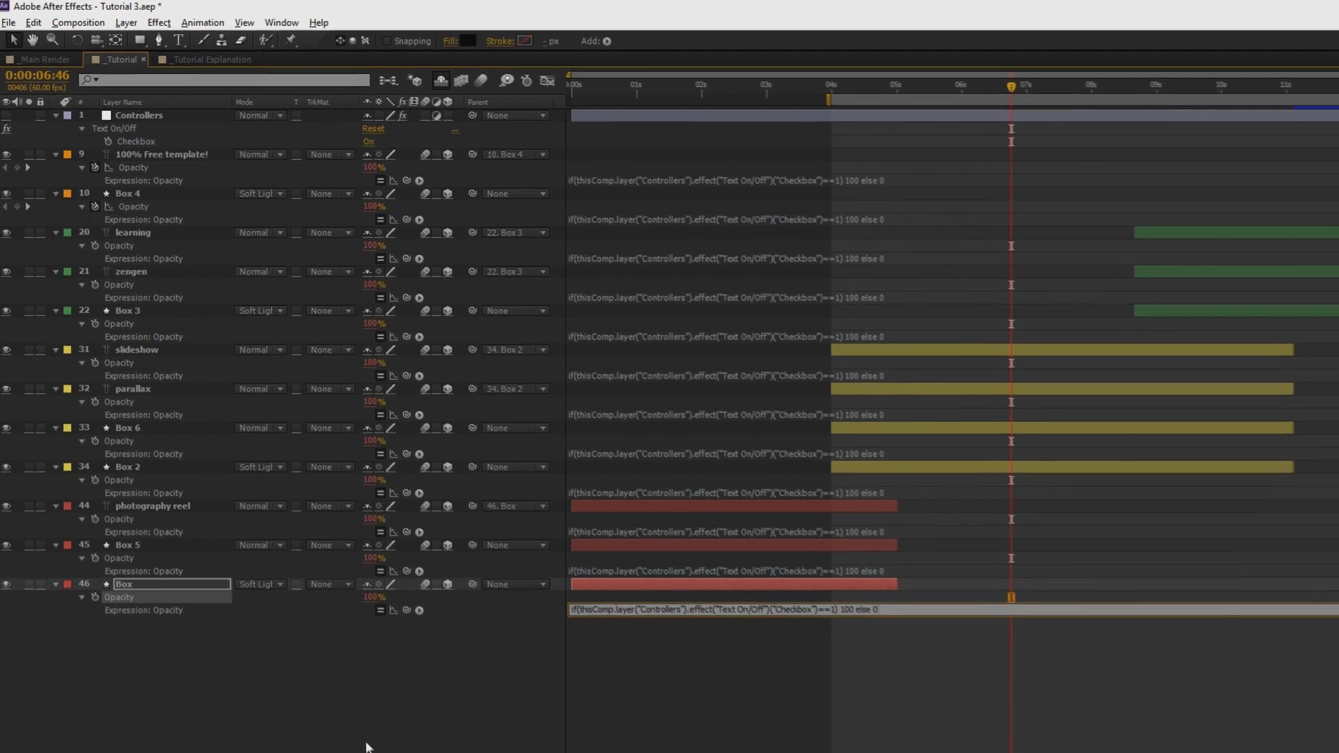
key(grave)
Uncheck Text On/Off on the Controllers layer and scrub the slideshow to confirm titles are hidden.
key(ctrl+grave)
key(space)
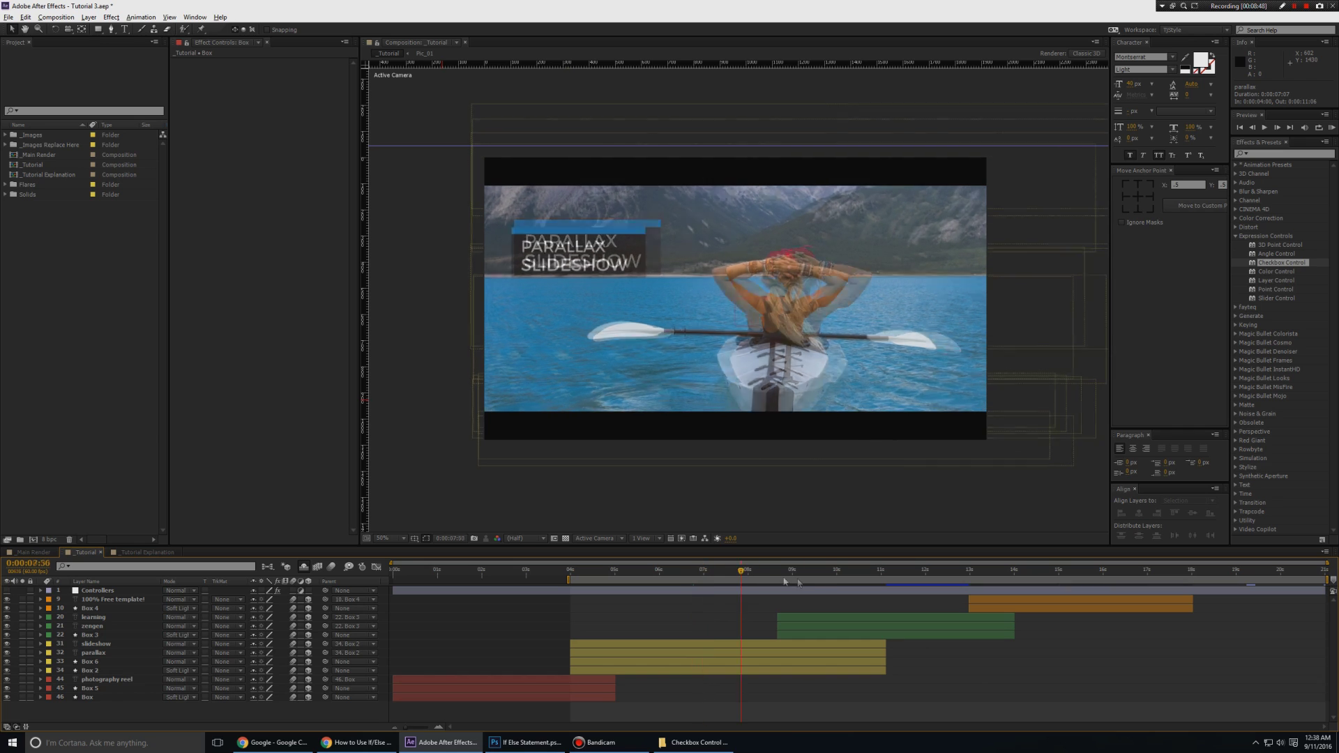
drag(785, 581, 955, 600)
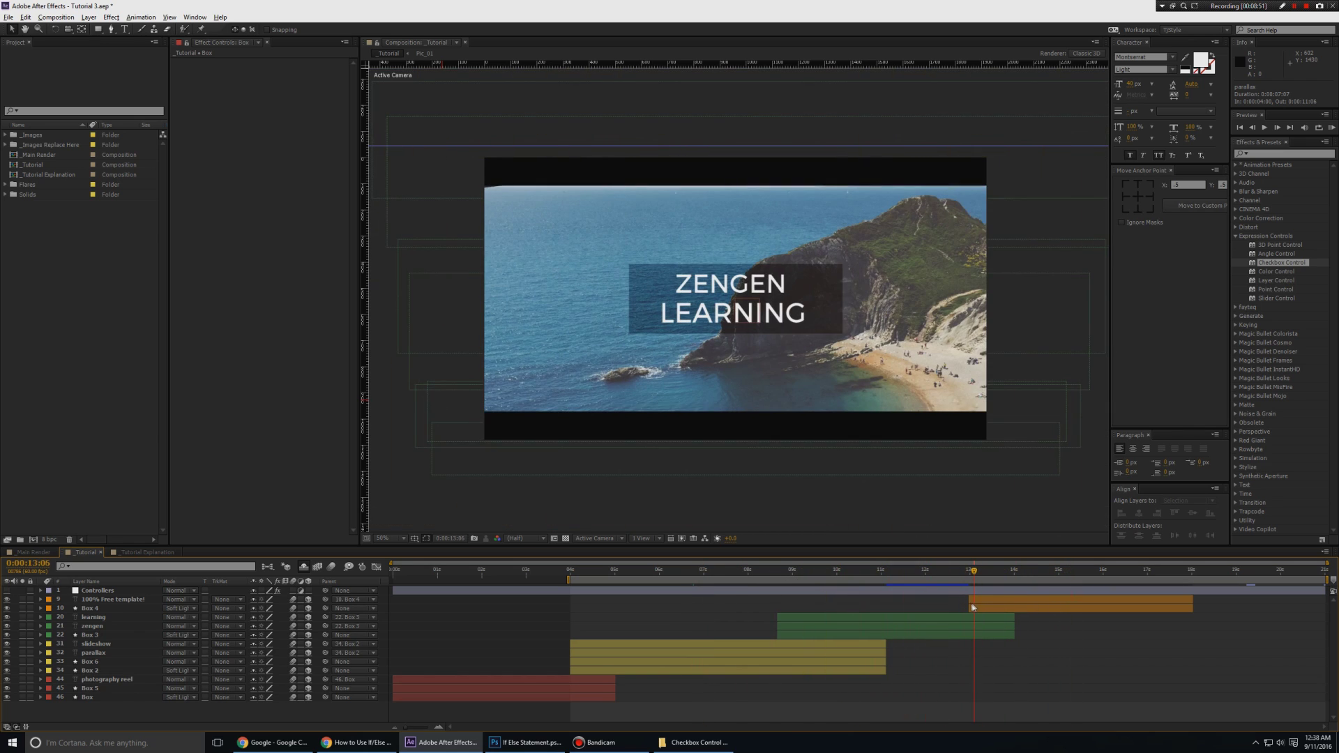
click(111, 594)
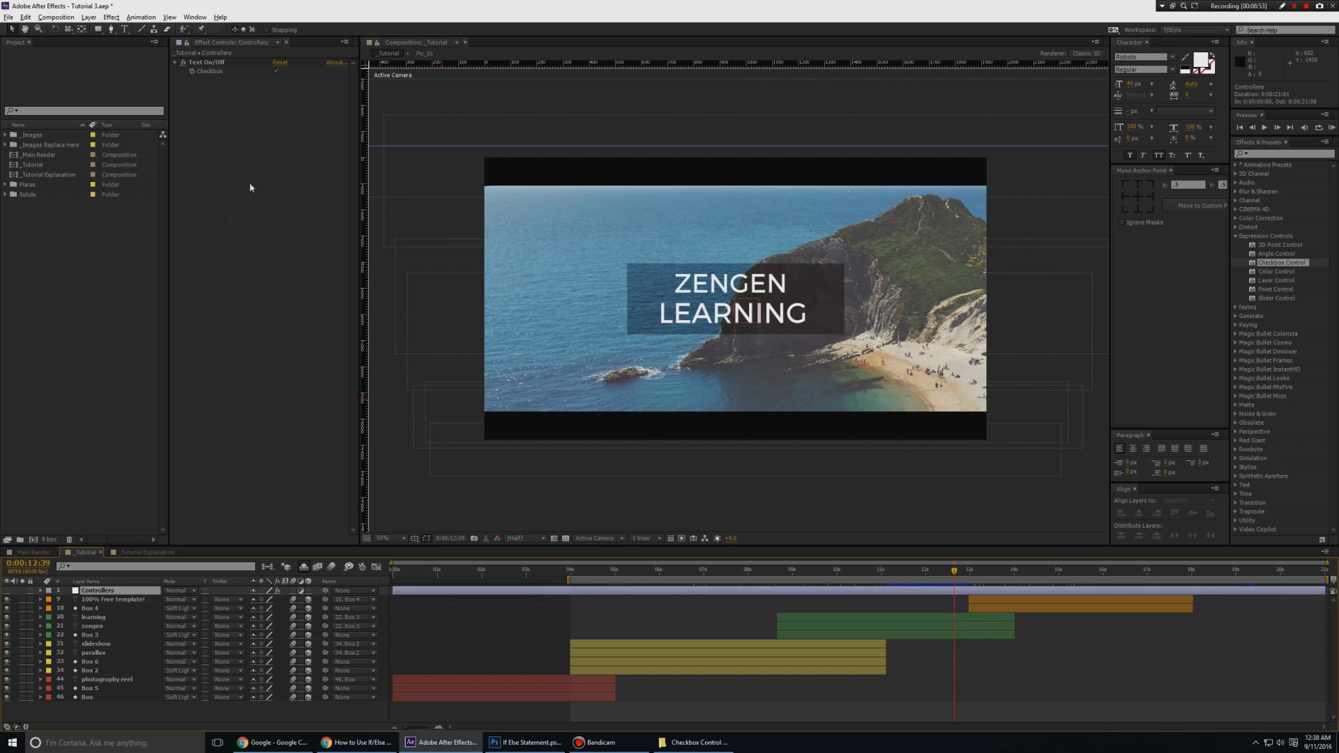
click(275, 71)
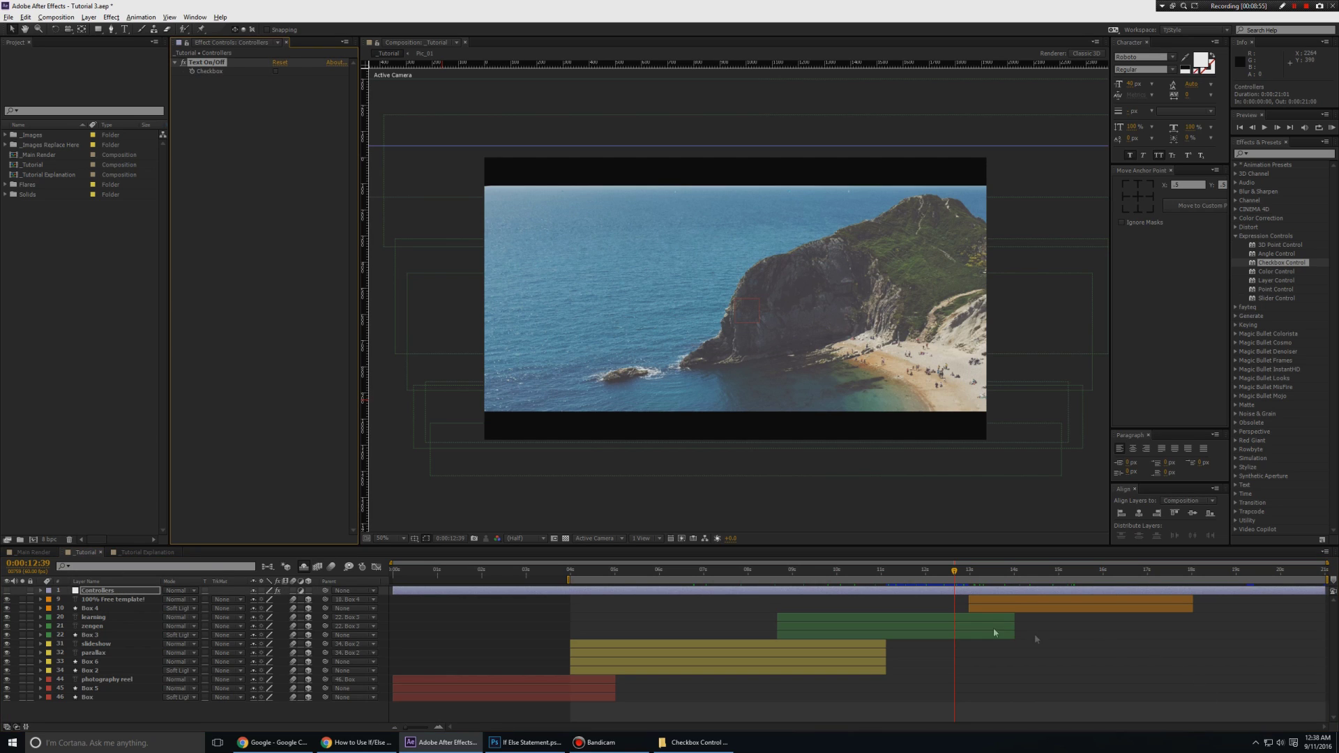
mouse_move(910, 579)
mouse_down()
mouse_move(835, 578)
mouse_move(910, 578)
mouse_up()
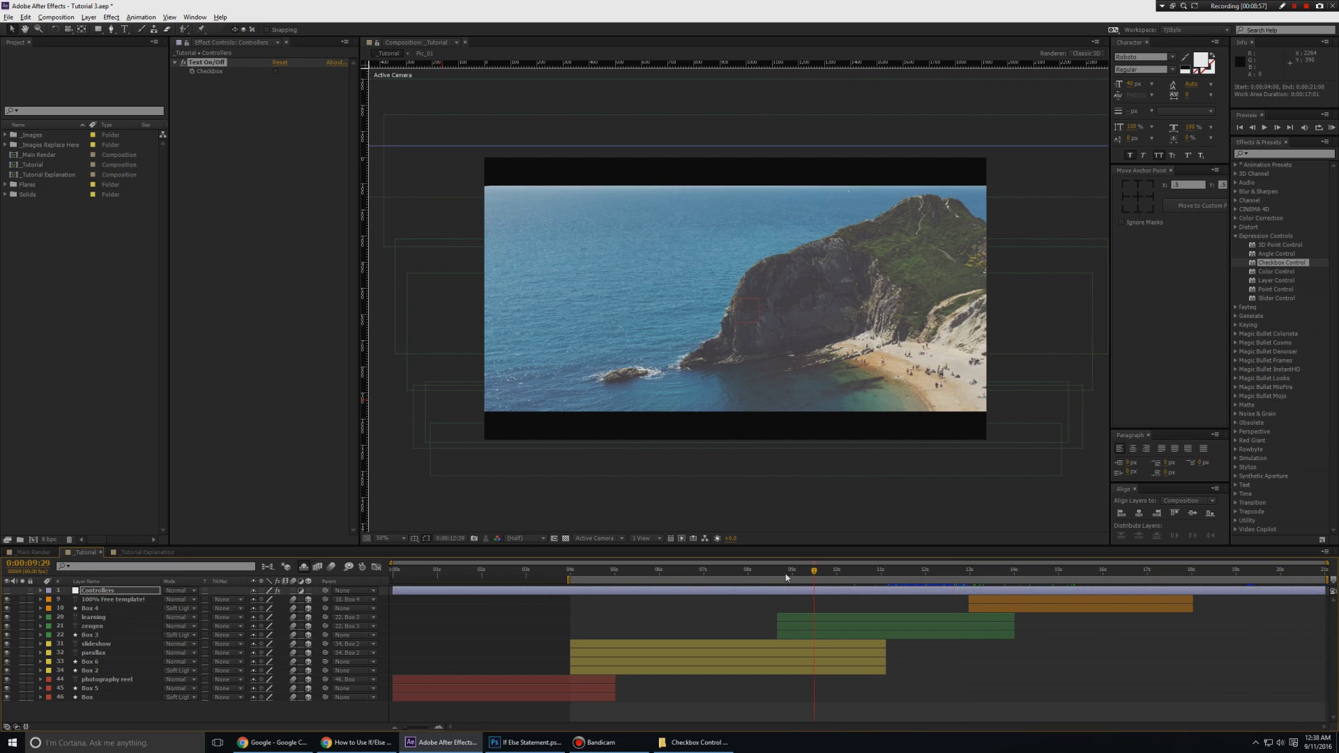
click(668, 571)
drag(632, 574, 672, 576)
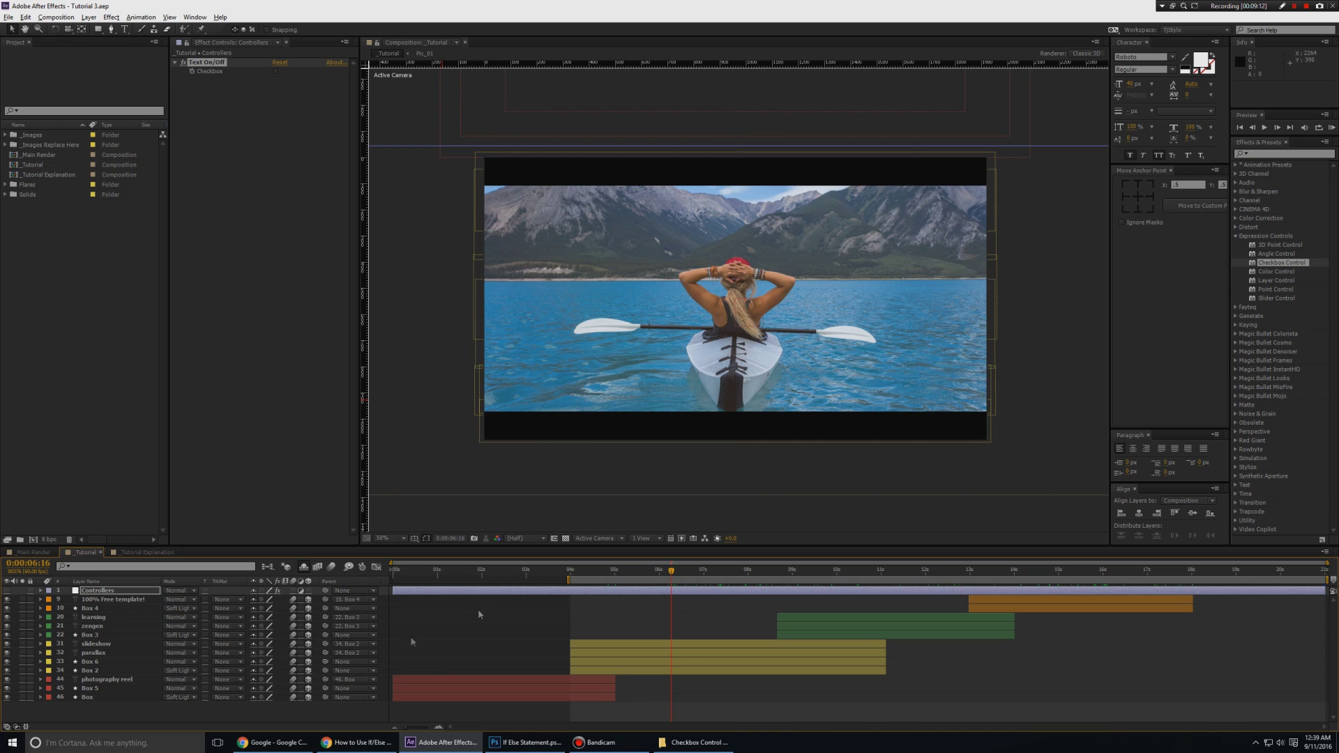
Return to the PremiumBeat If/Else article and scroll through its checkbox and value-based examples.
click(355, 742)
scroll(368, 416, down, 6)
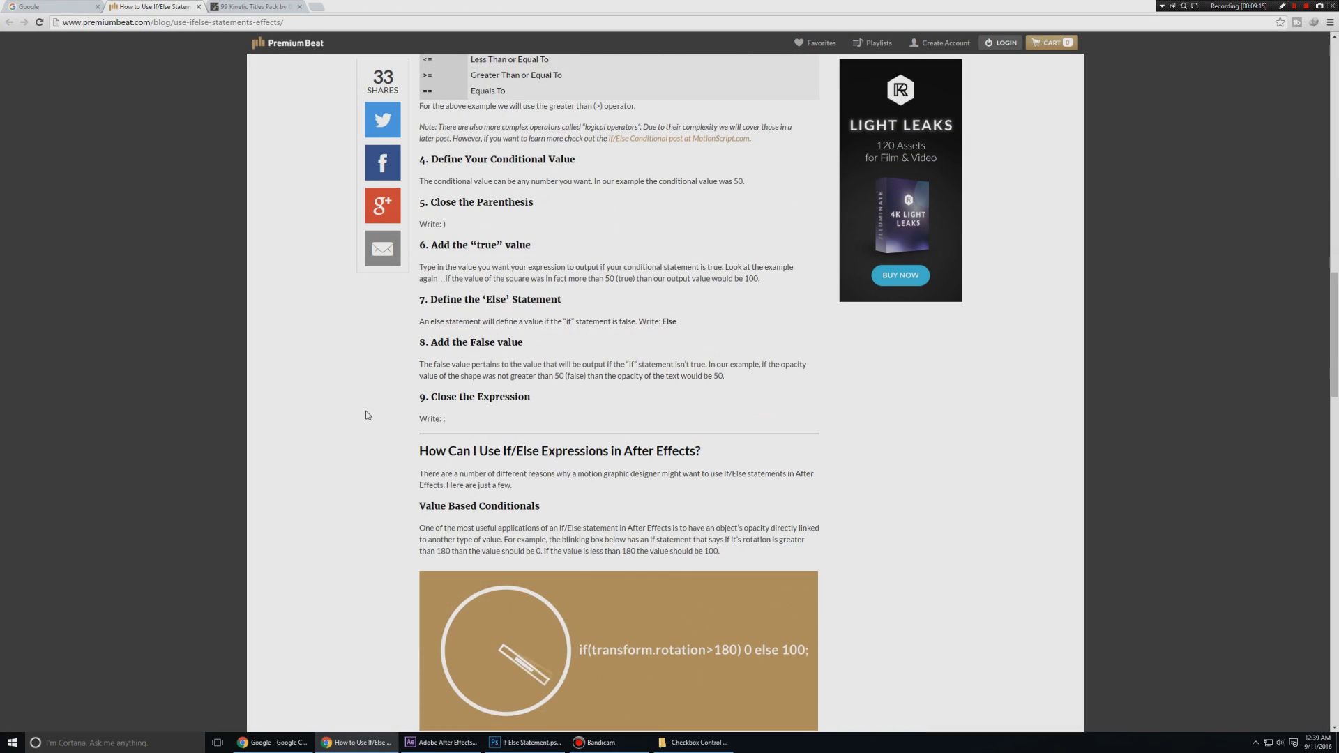
scroll(368, 415, down, 5)
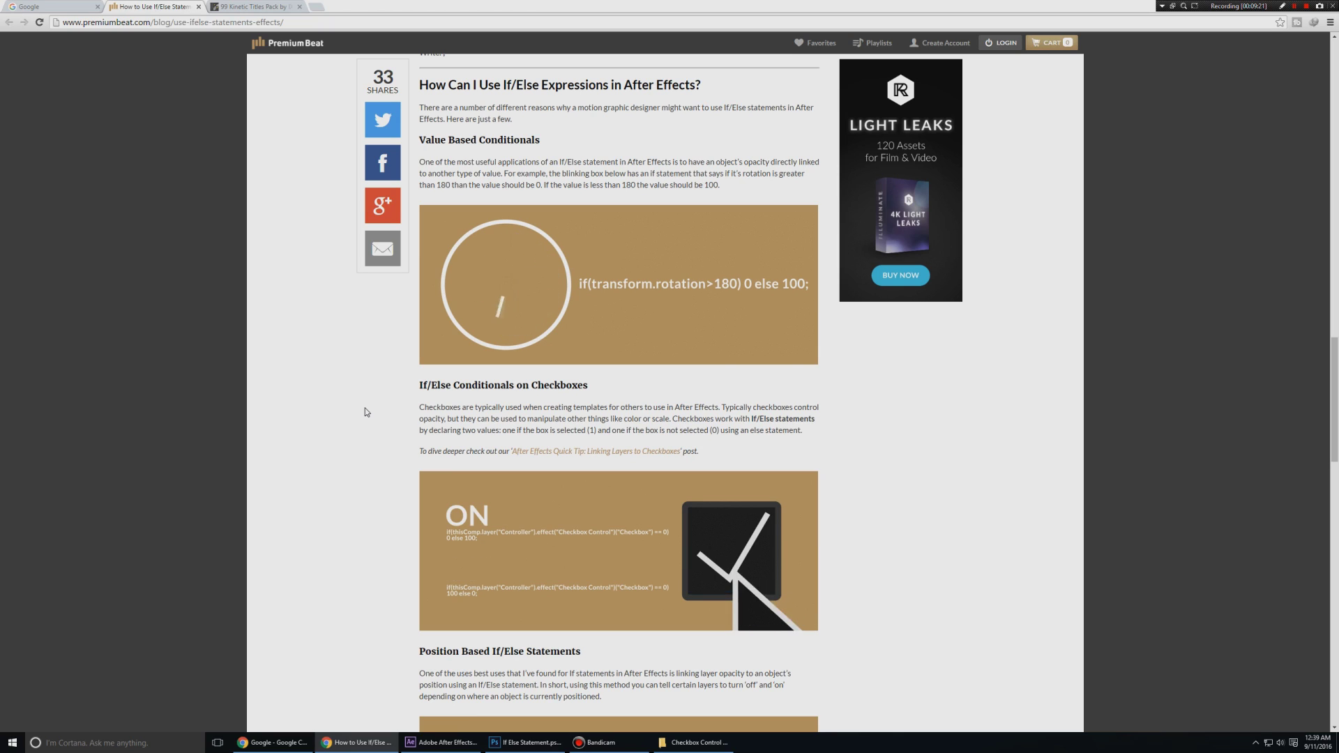
scroll(344, 388, down, 3)
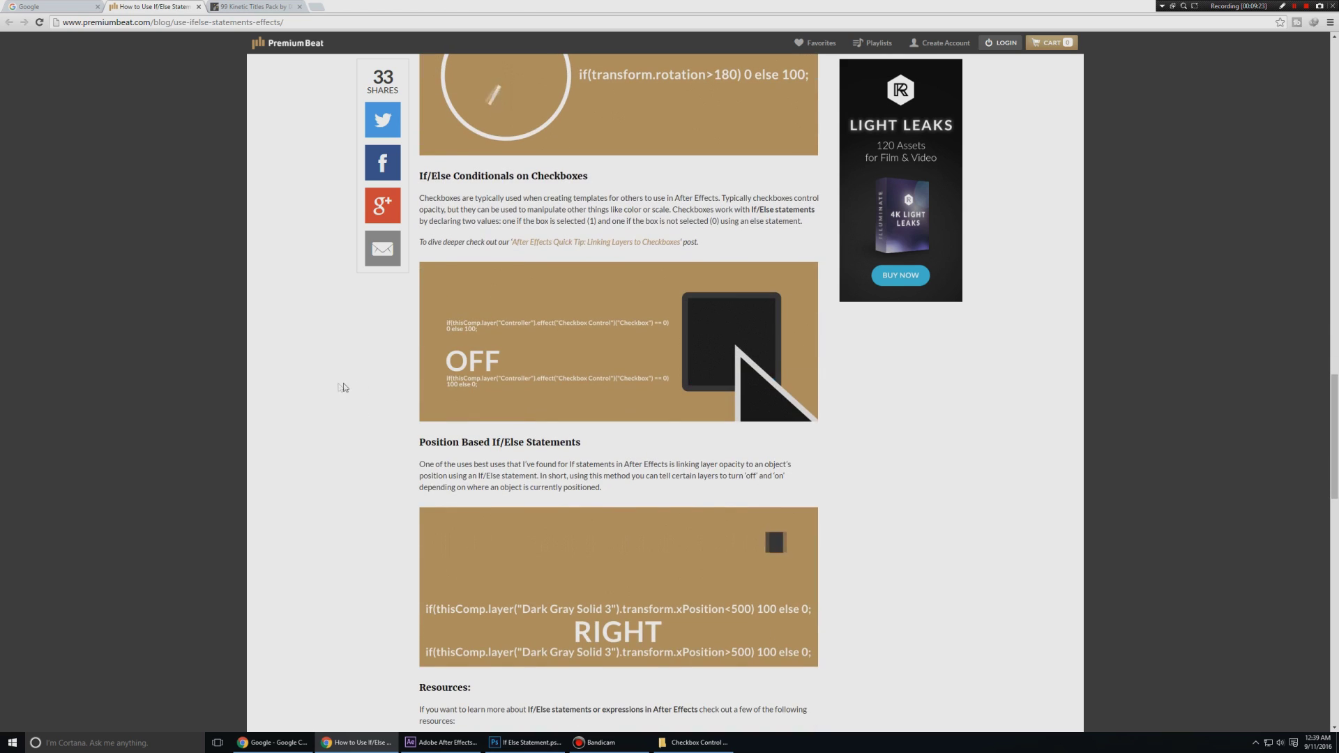
scroll(335, 419, down, 4)
scroll(329, 419, up, 4)
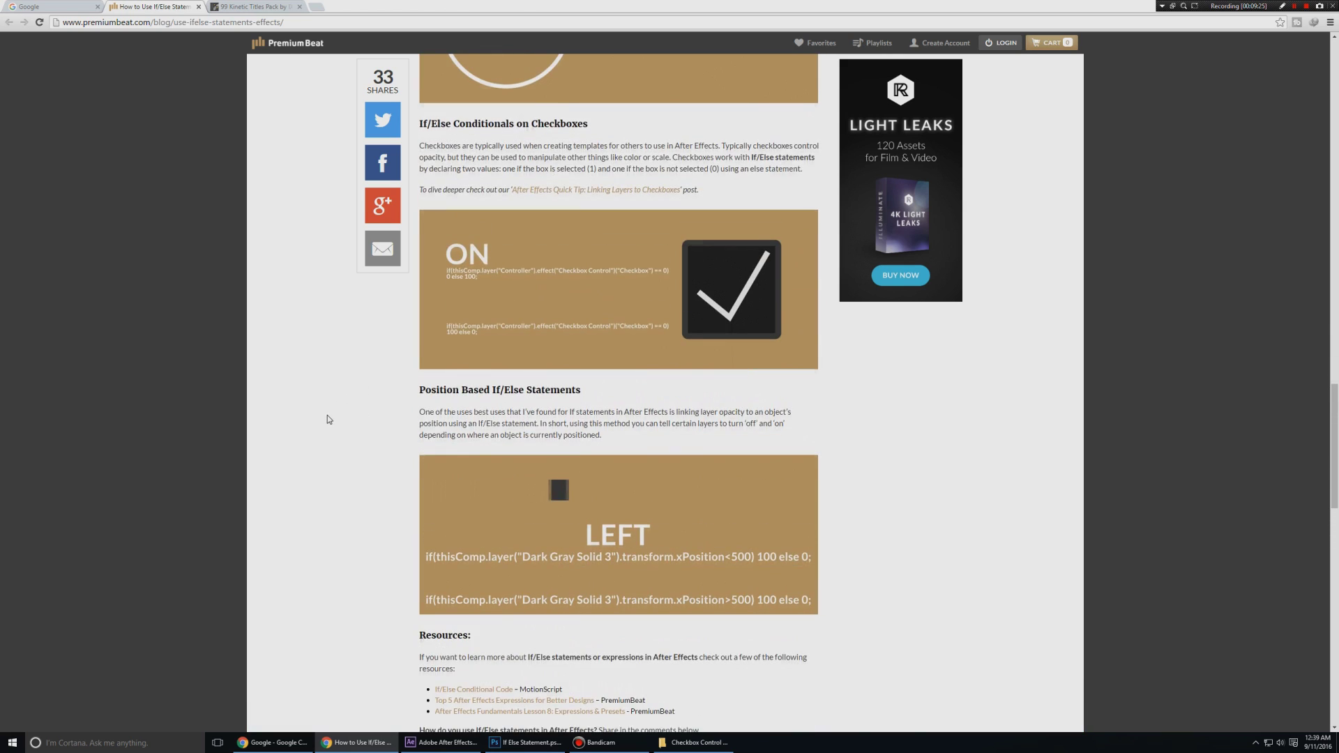
scroll(327, 419, up, 4)
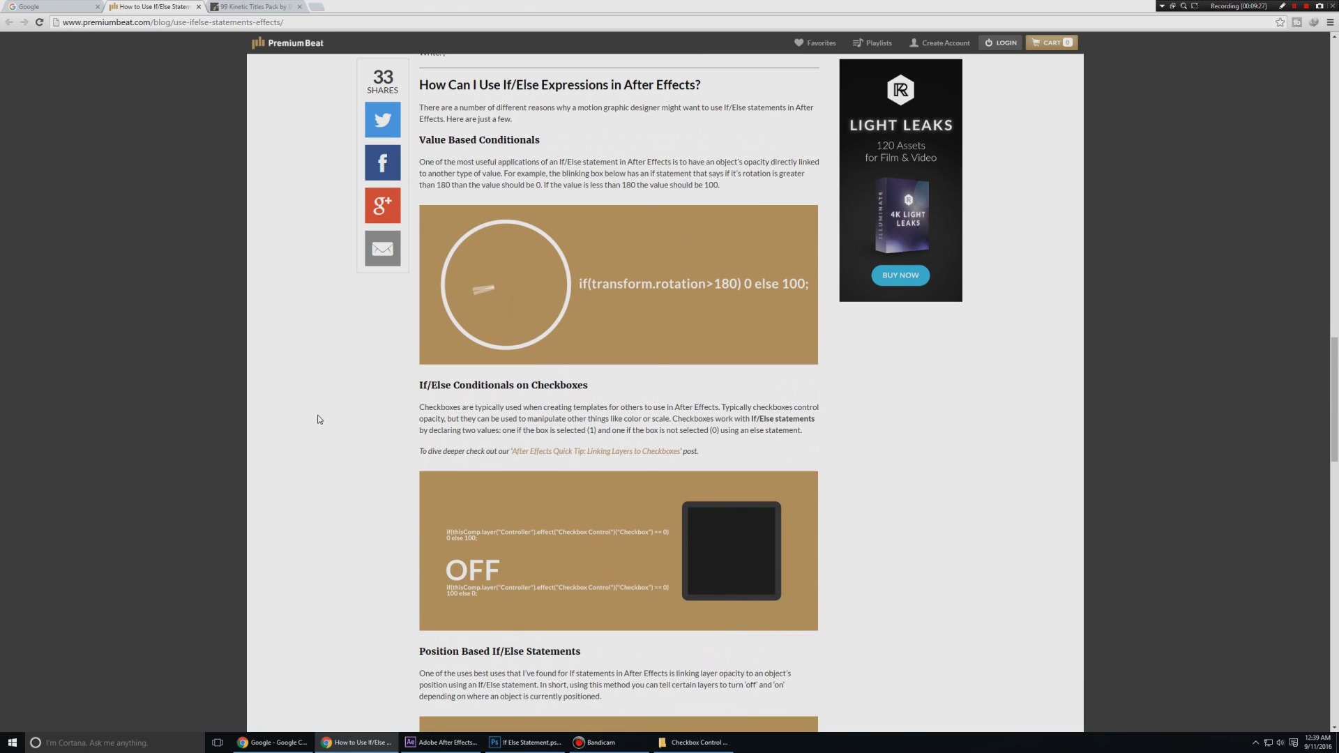
scroll(319, 420, up, 2)
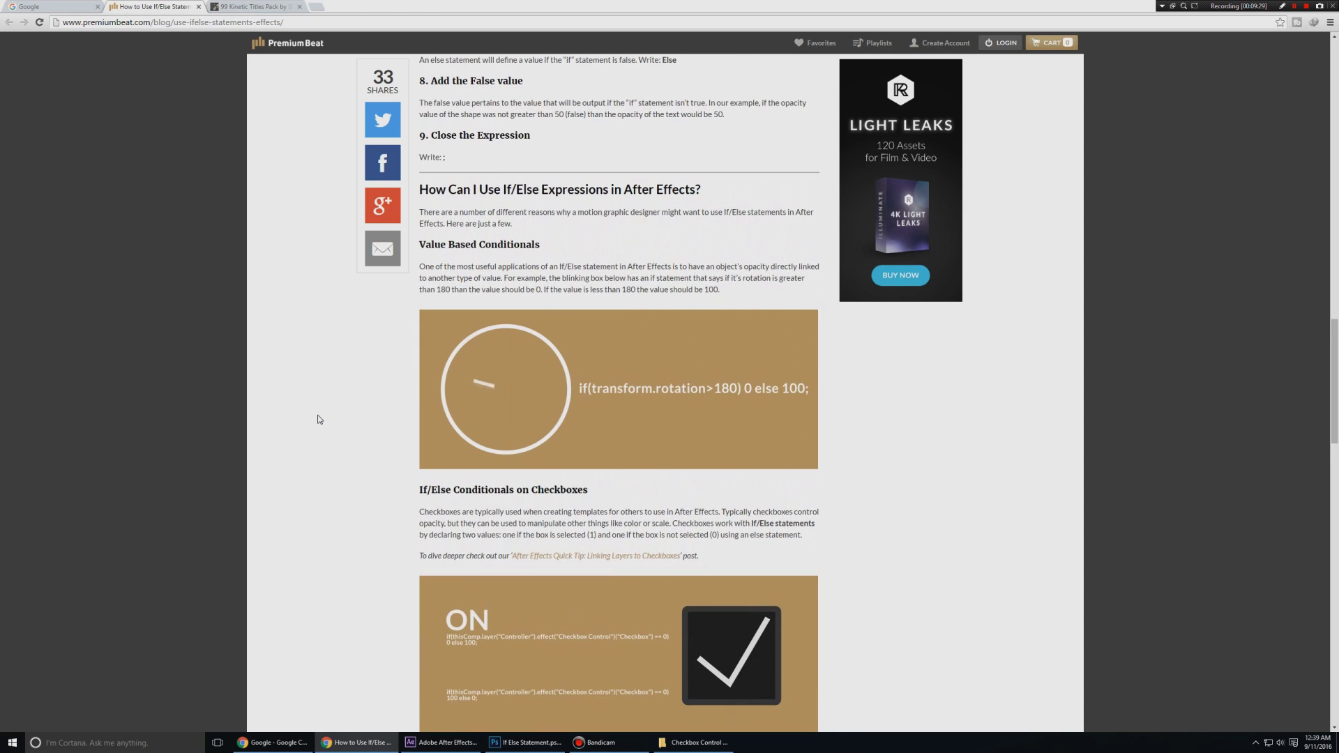
scroll(319, 420, up, 1)
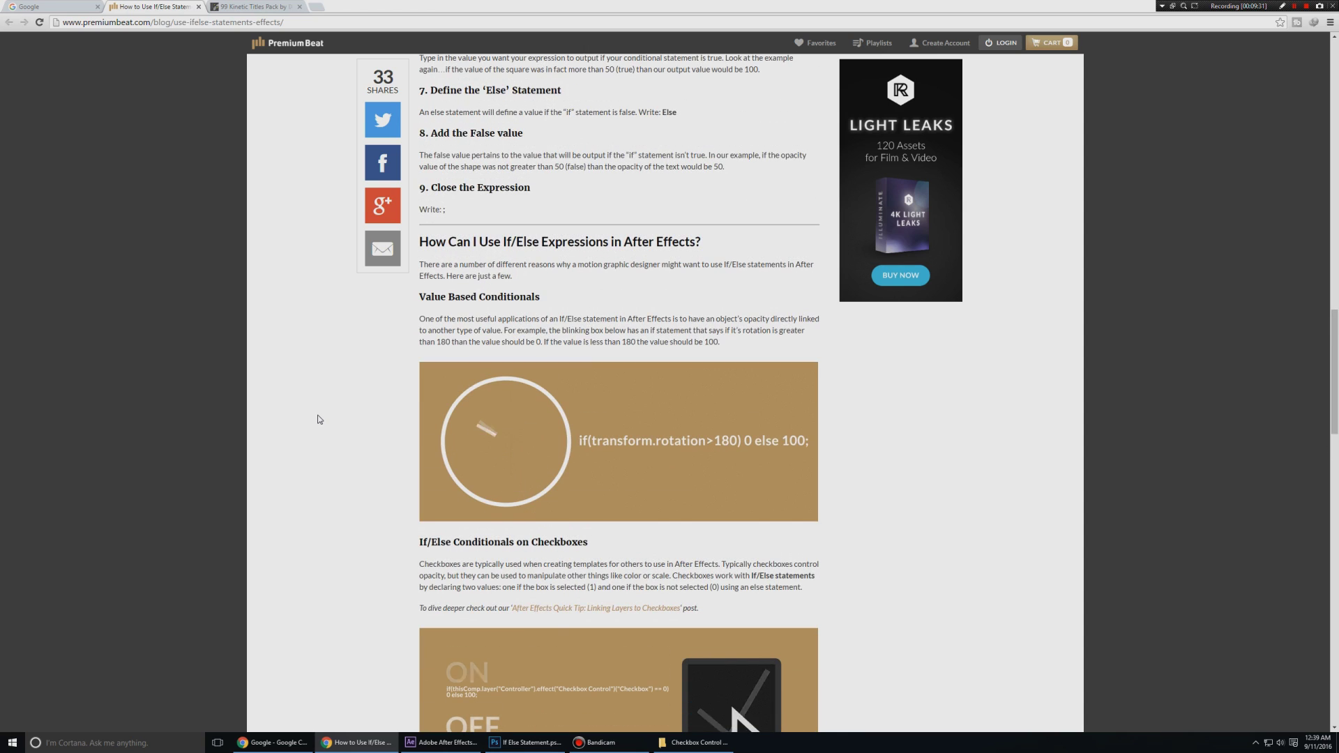
scroll(319, 419, up, 1)
scroll(320, 419, up, 1)
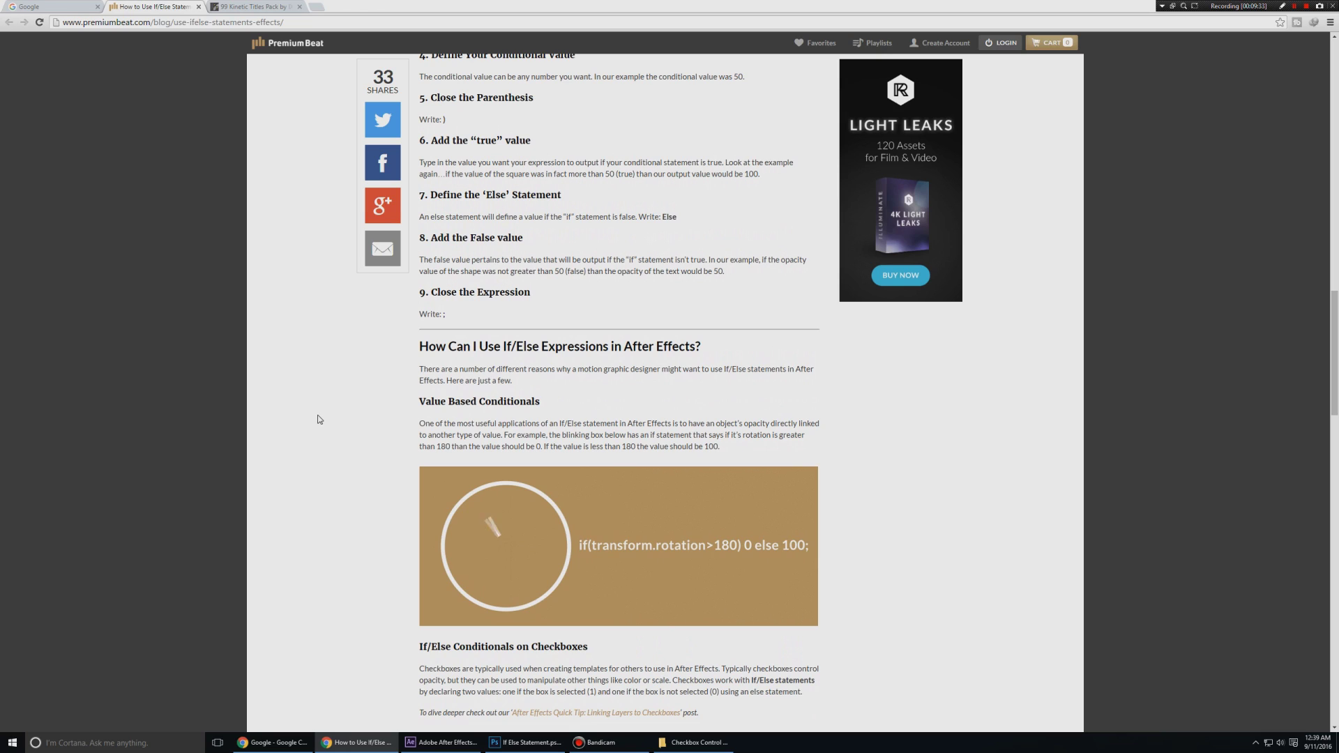